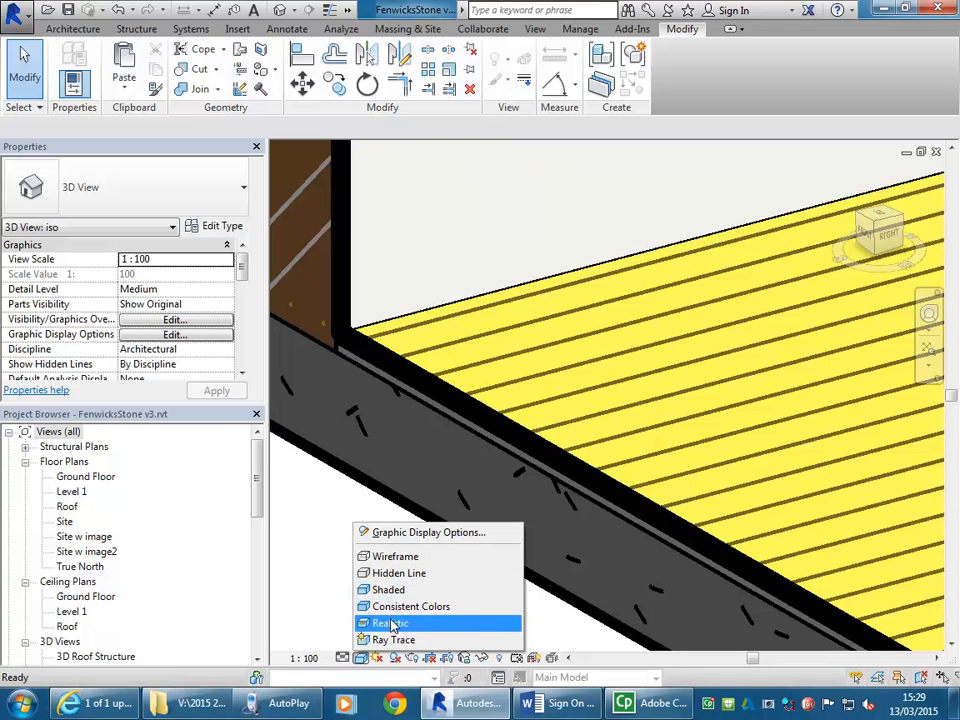
Set the 3D view to the Realistic visual style, dismiss the save reminder without saving, and inspect the wall and floor corner.
{"action": "left_click", "coordinate": [392, 624]}
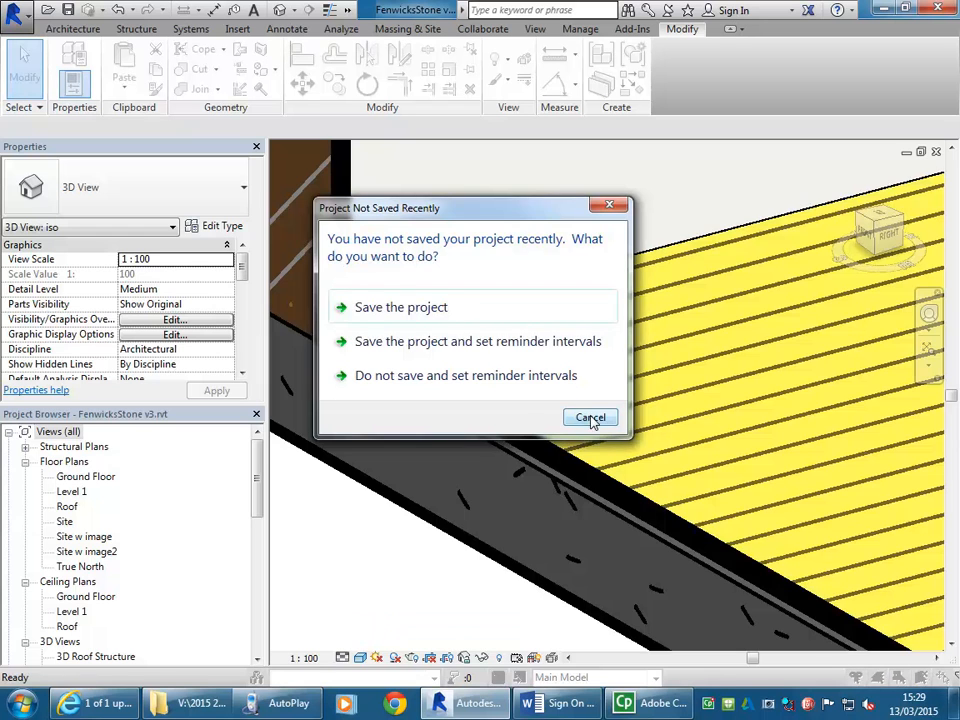
{"action": "left_click", "coordinate": [590, 418]}
{"action": "scroll", "coordinate": [431, 465], "scroll_direction": "up", "scroll_amount": 5}
{"action": "scroll", "coordinate": [420, 462], "scroll_direction": "up", "scroll_amount": 6}
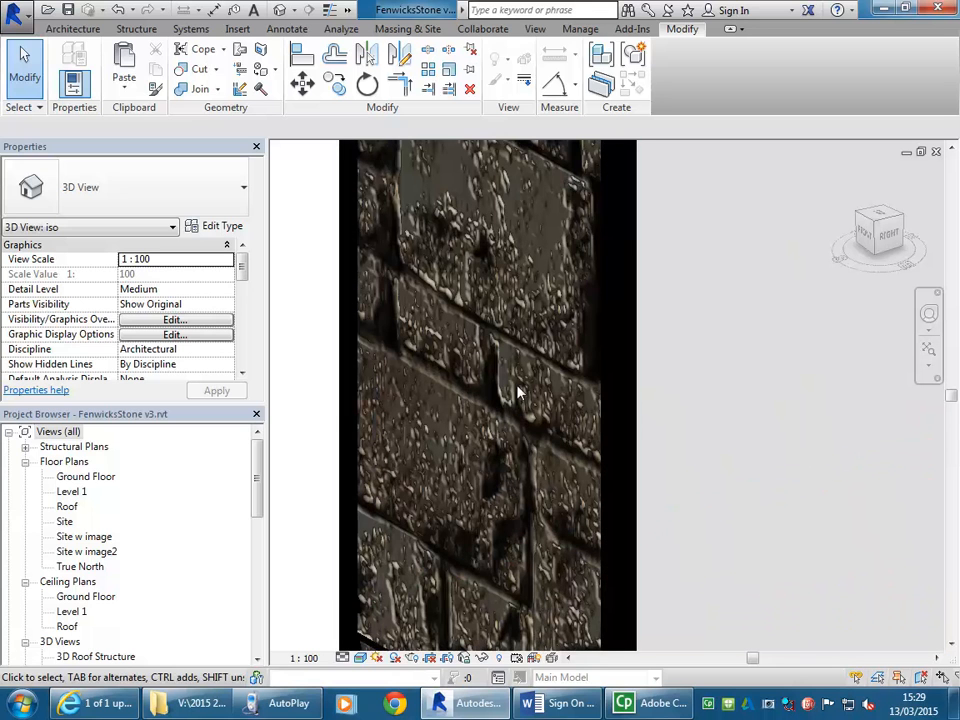
{"action": "scroll", "coordinate": [628, 484], "scroll_direction": "down", "scroll_amount": 2}
{"action": "middle_click_drag", "start_coordinate": [784, 514], "coordinate": [658, 380]}
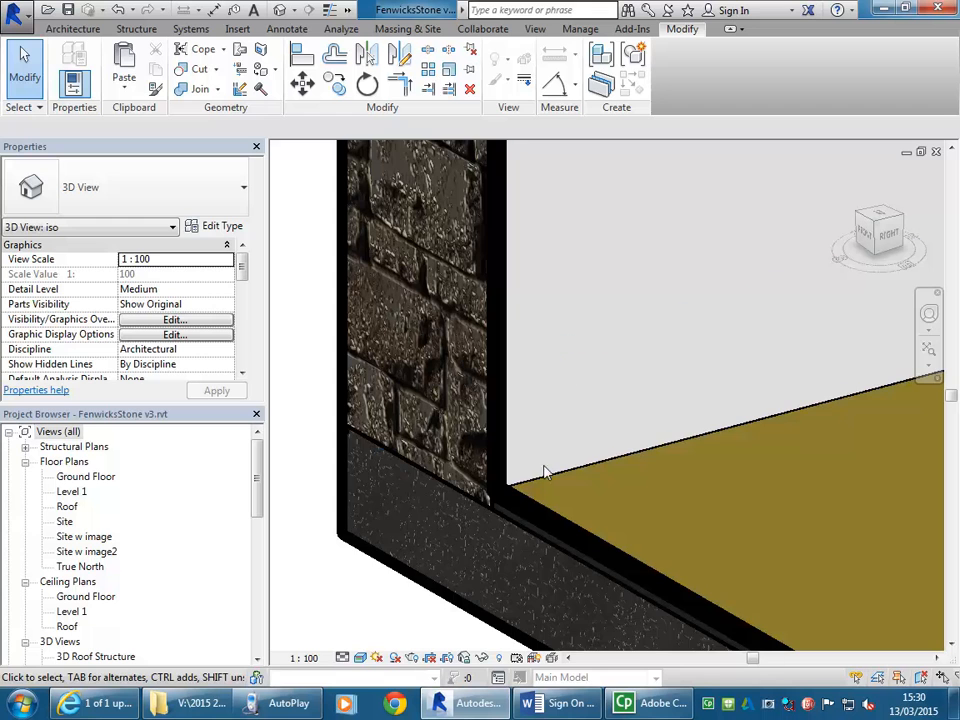
{"action": "middle_click_drag", "start_coordinate": [568, 375], "coordinate": [476, 401]}
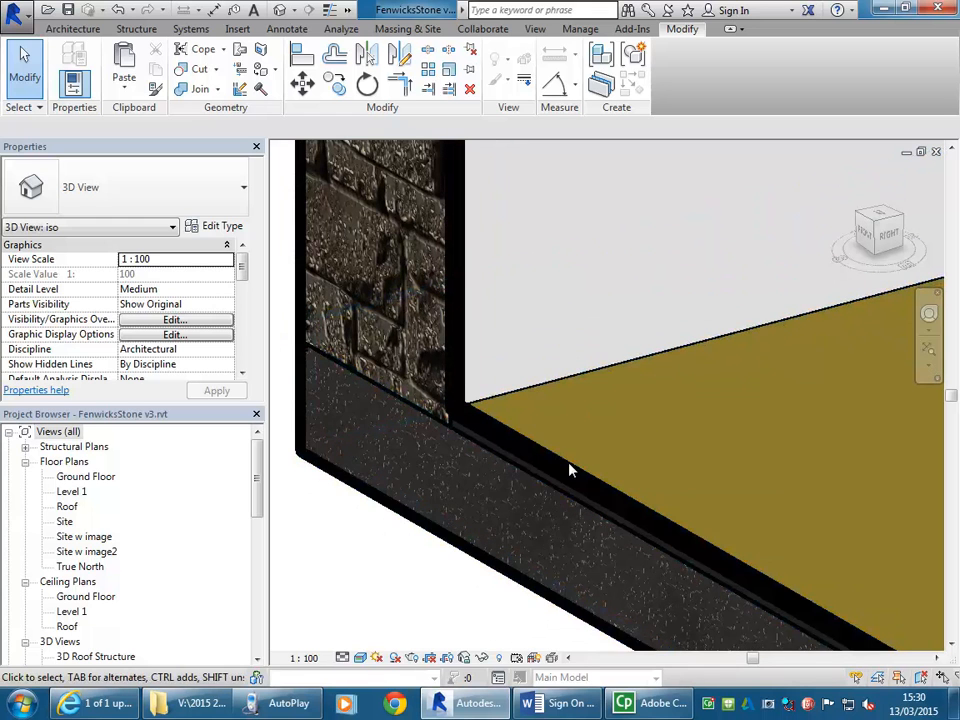
Compare the floor's appearance by switching the 3D view to Shaded and back to Realistic.
{"action": "left_click", "coordinate": [566, 473]}
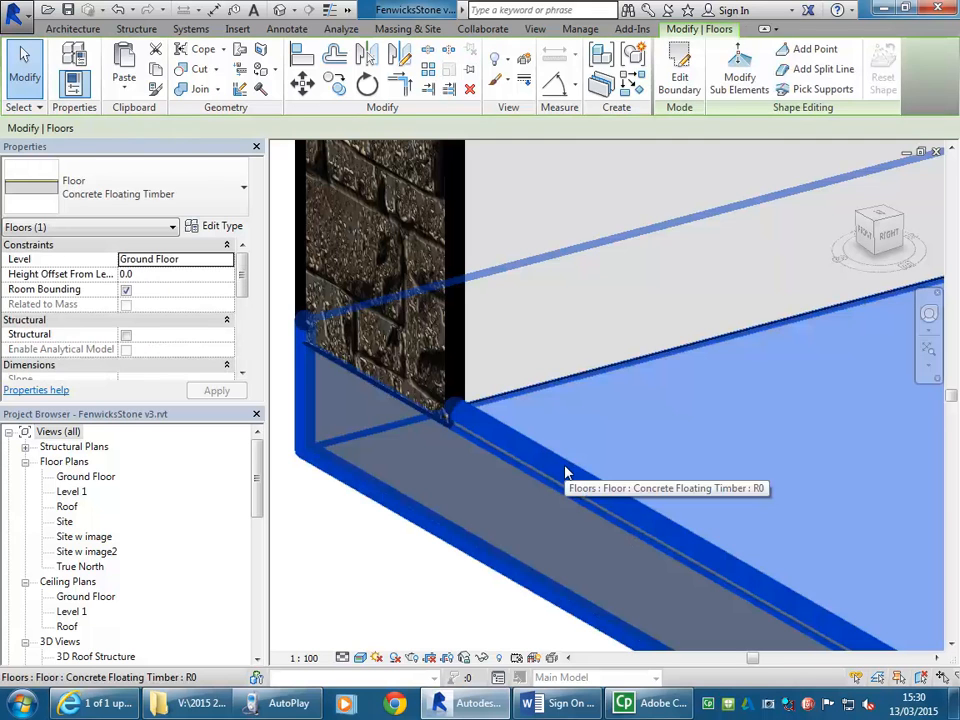
{"action": "left_click", "coordinate": [370, 604]}
{"action": "left_click", "coordinate": [359, 657]}
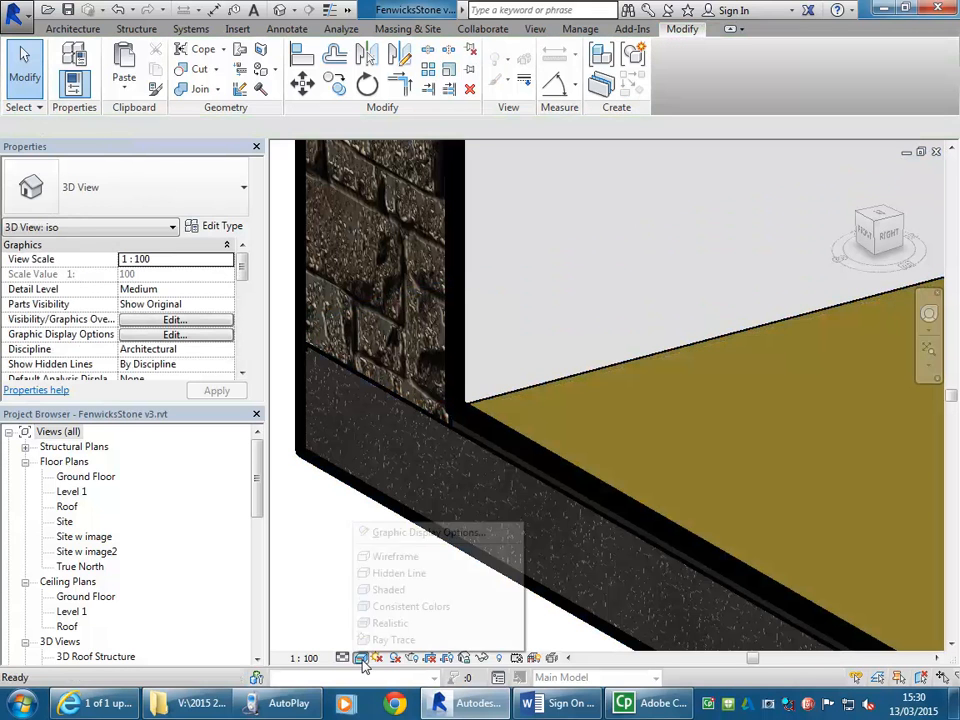
{"action": "left_click", "coordinate": [372, 590]}
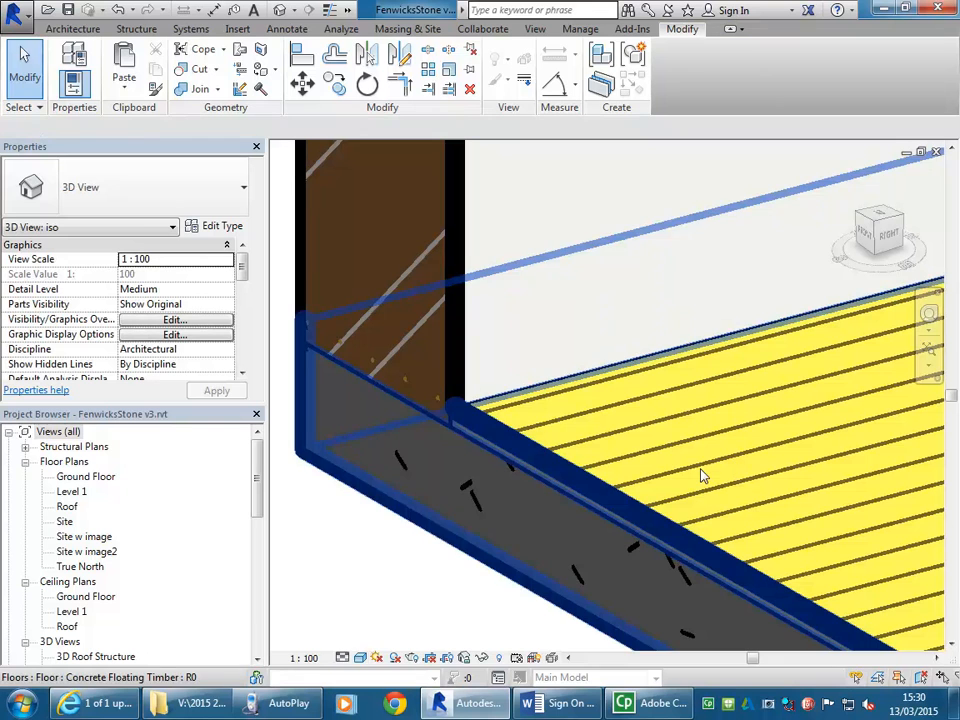
{"action": "left_click", "coordinate": [359, 657]}
{"action": "left_click", "coordinate": [380, 622]}
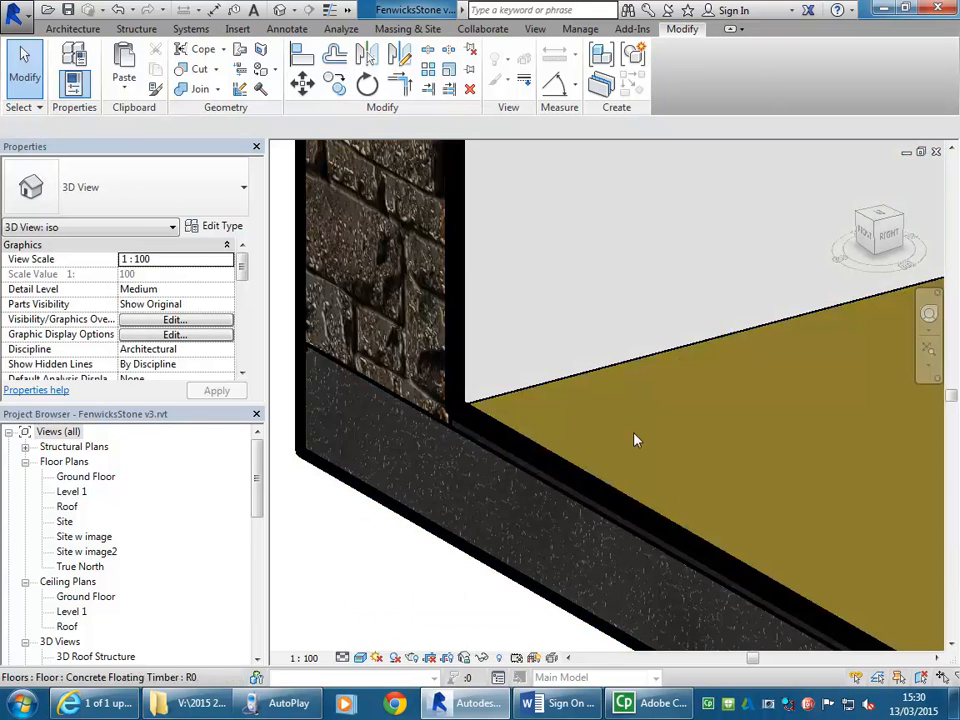
Change the ground floor slab's type to Insitu Concrete 225mm.
{"action": "left_click", "coordinate": [622, 517]}
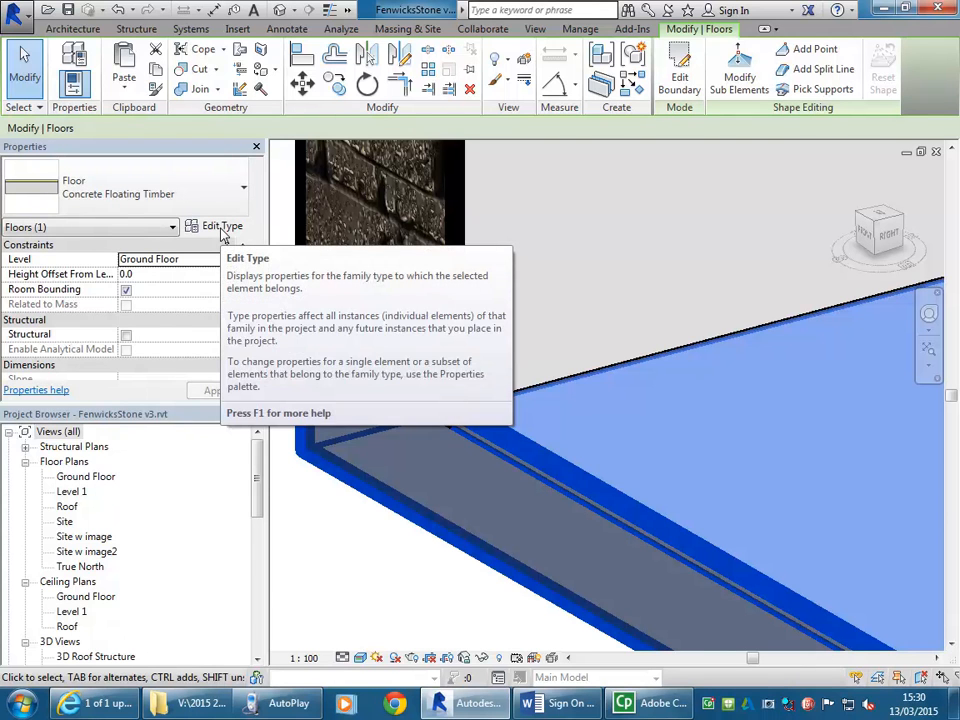
{"action": "left_click", "coordinate": [484, 561]}
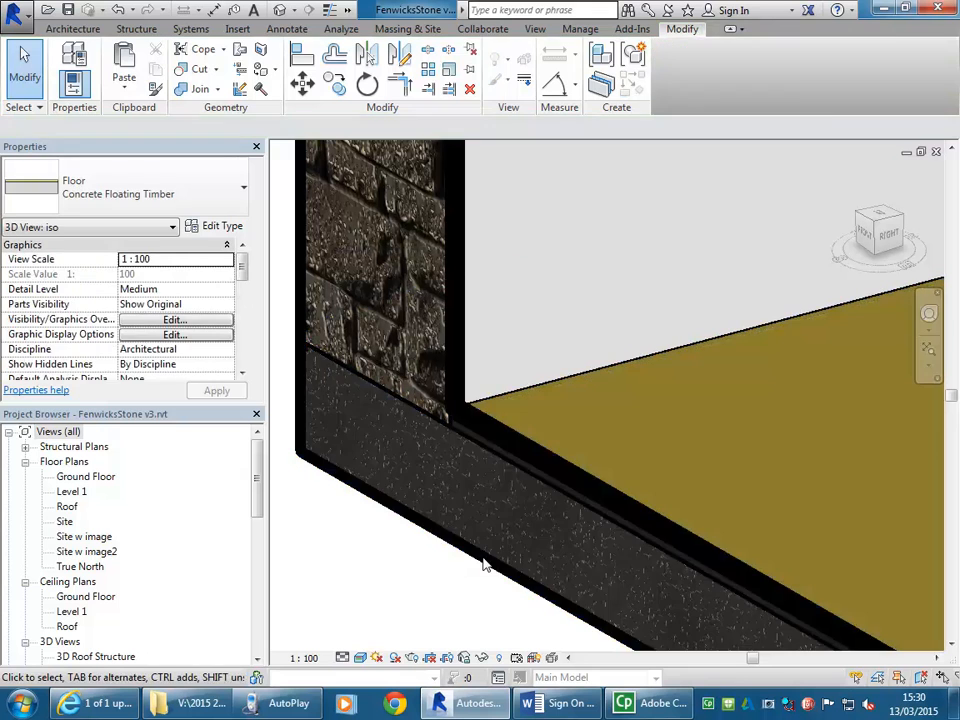
{"action": "left_click", "coordinate": [497, 563]}
{"action": "left_click", "coordinate": [177, 191]}
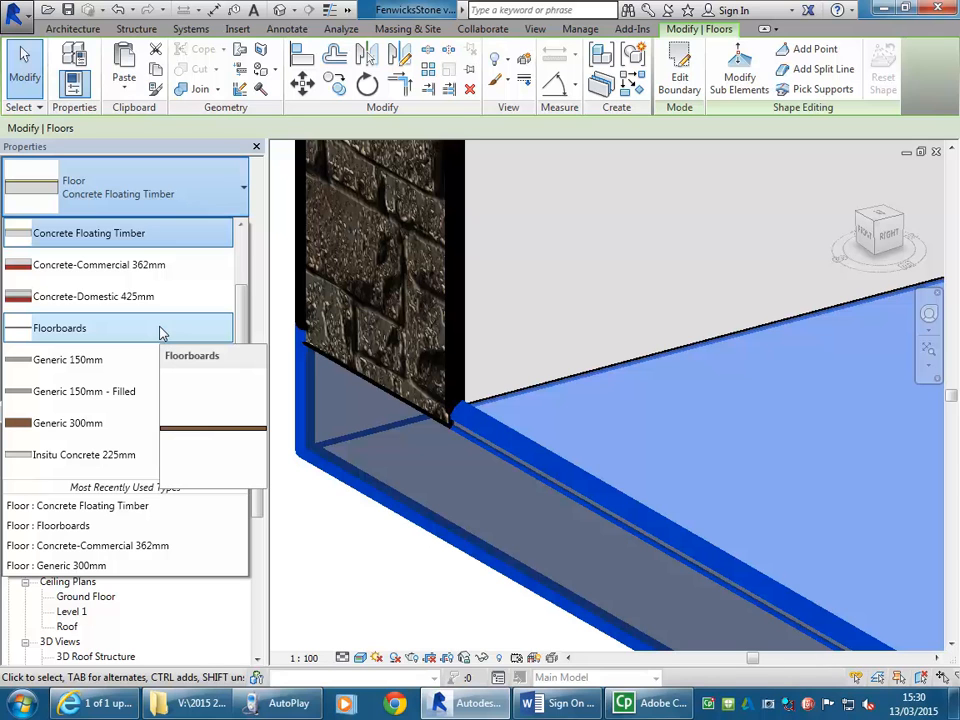
{"action": "scroll", "coordinate": [115, 296], "scroll_direction": "up", "scroll_amount": 2}
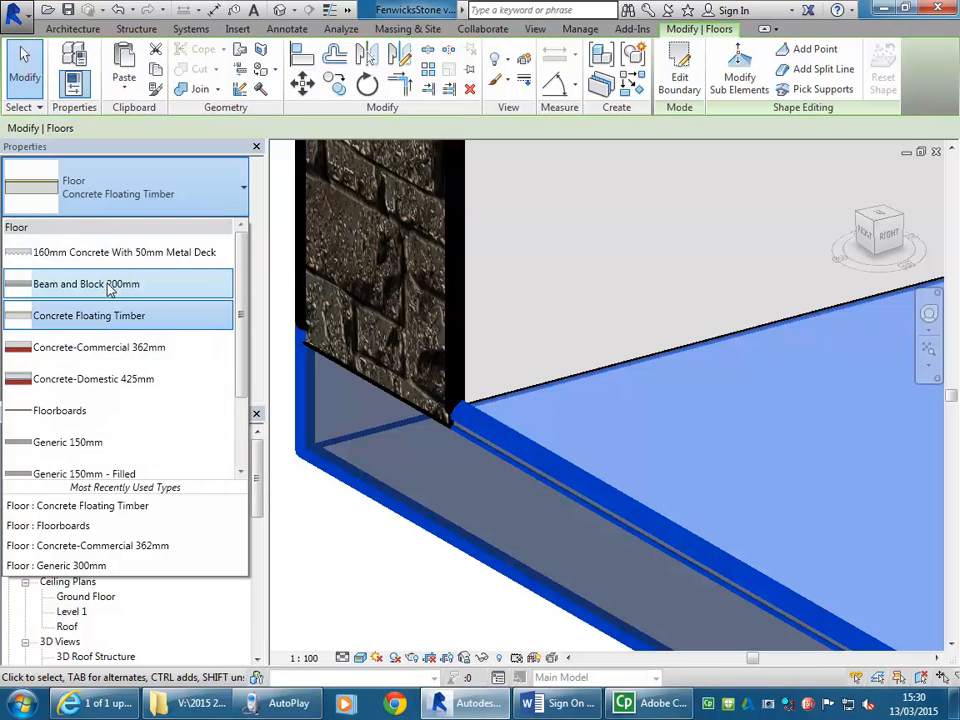
{"action": "scroll", "coordinate": [101, 317], "scroll_direction": "down", "scroll_amount": 3}
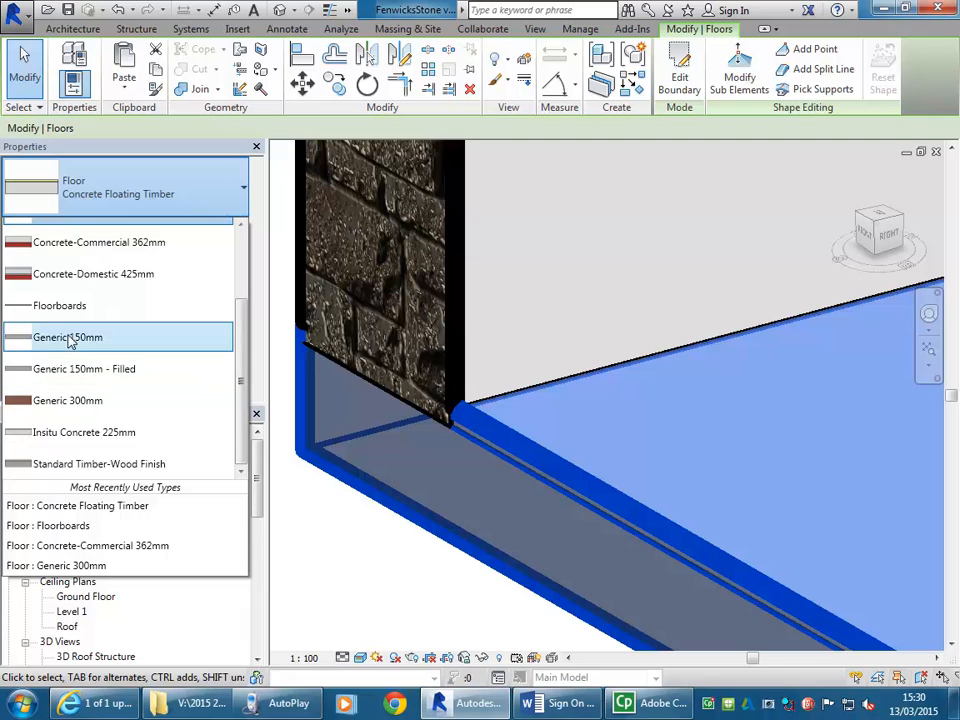
{"action": "left_click", "coordinate": [112, 432]}
{"action": "left_click", "coordinate": [428, 623]}
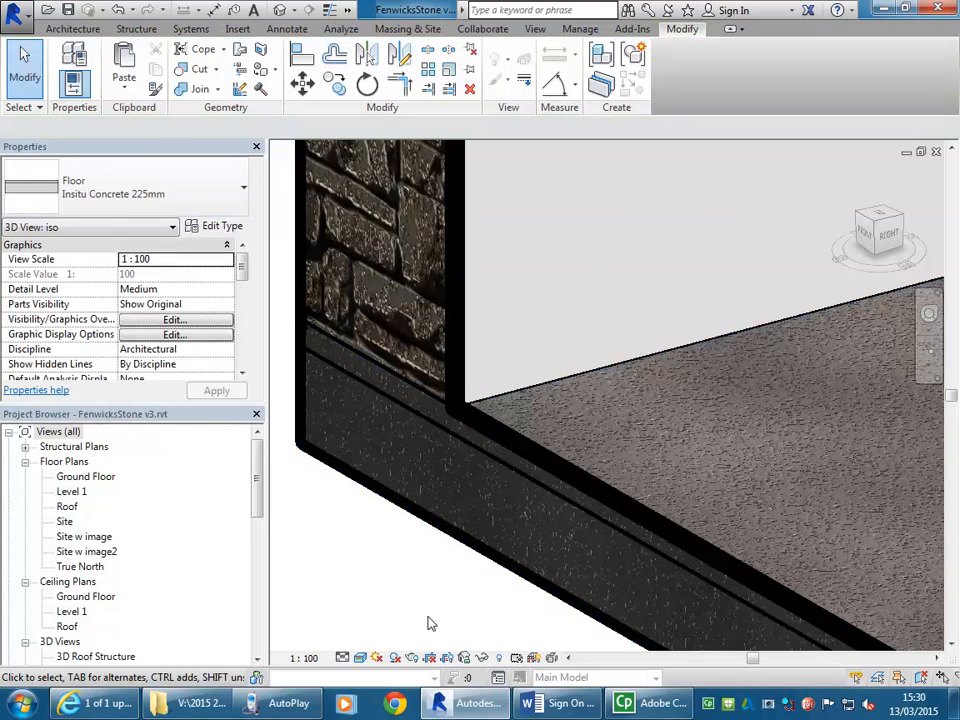
Duplicate the selected floor's type under the name "Insitu Concrete Floating Timber".
{"action": "middle_click_drag", "start_coordinate": [632, 456], "coordinate": [540, 351]}
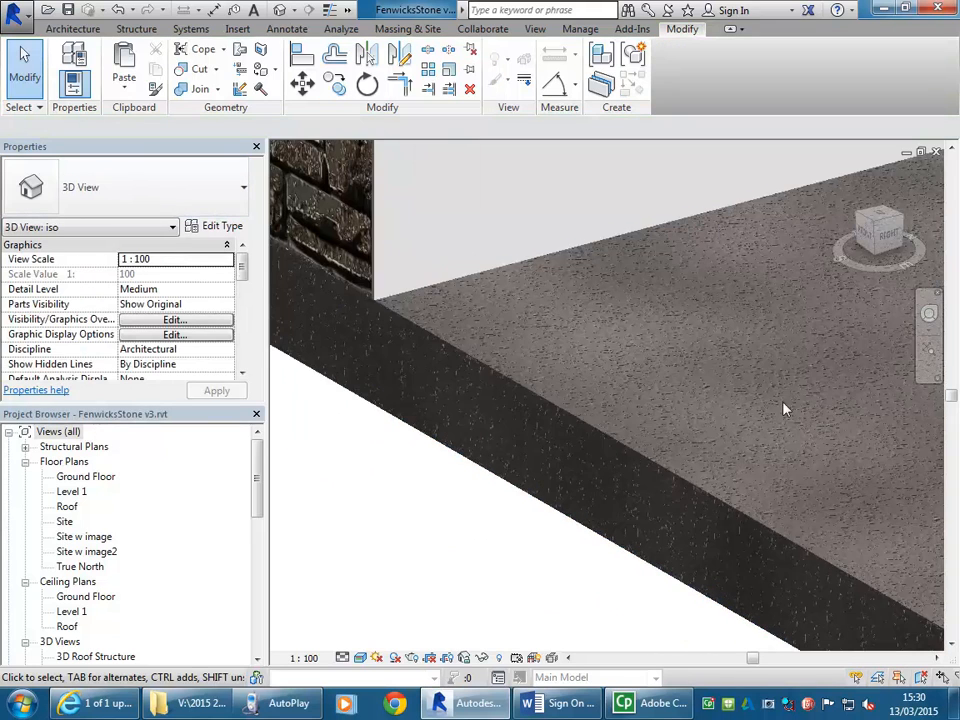
{"action": "left_click", "coordinate": [664, 490]}
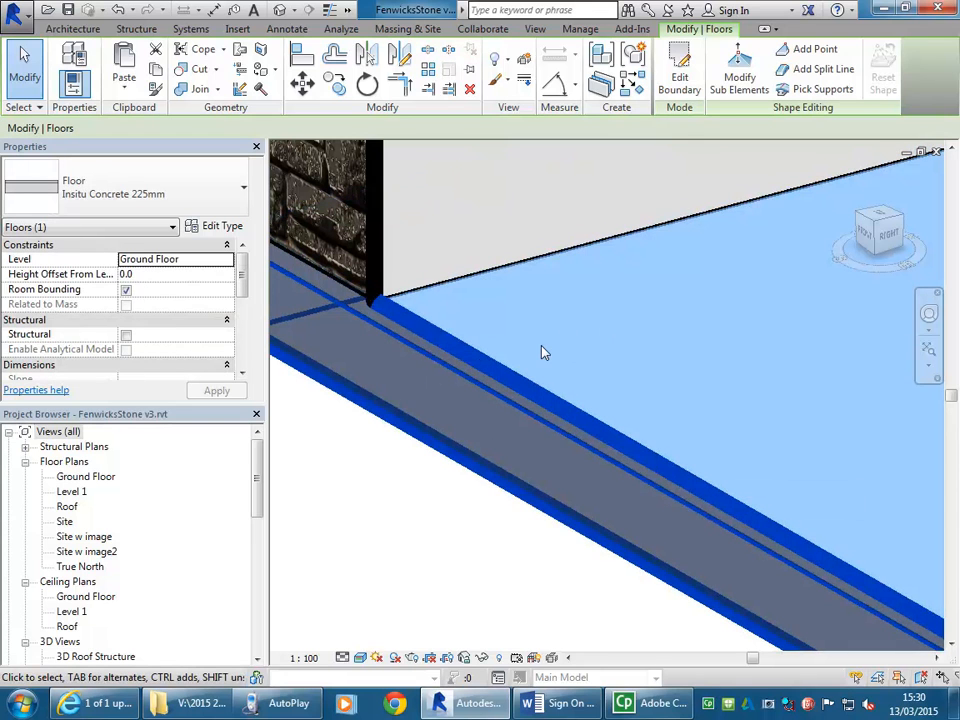
{"action": "left_click", "coordinate": [207, 228]}
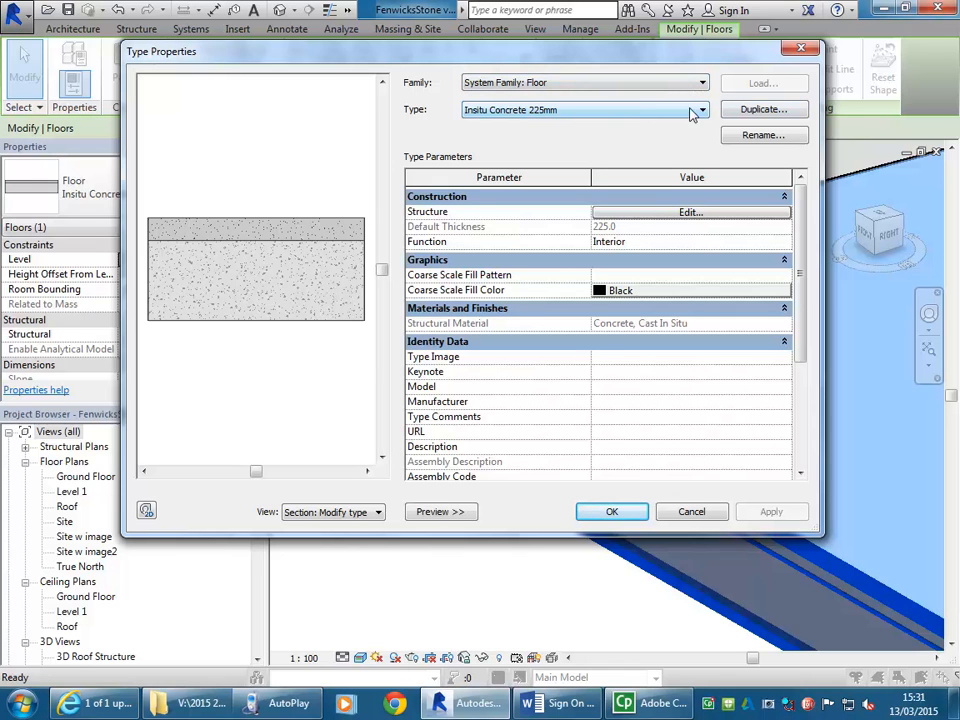
{"action": "left_click", "coordinate": [745, 110]}
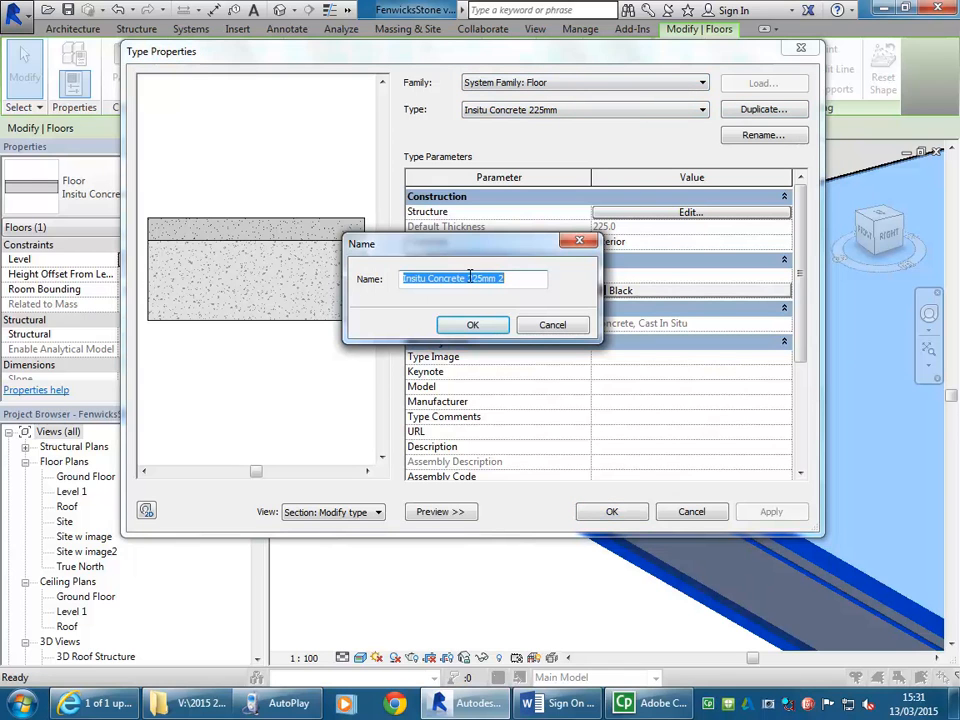
{"action": "left_click_drag", "start_coordinate": [468, 278], "coordinate": [544, 279]}
{"action": "type", "text": "Floating Timber"}
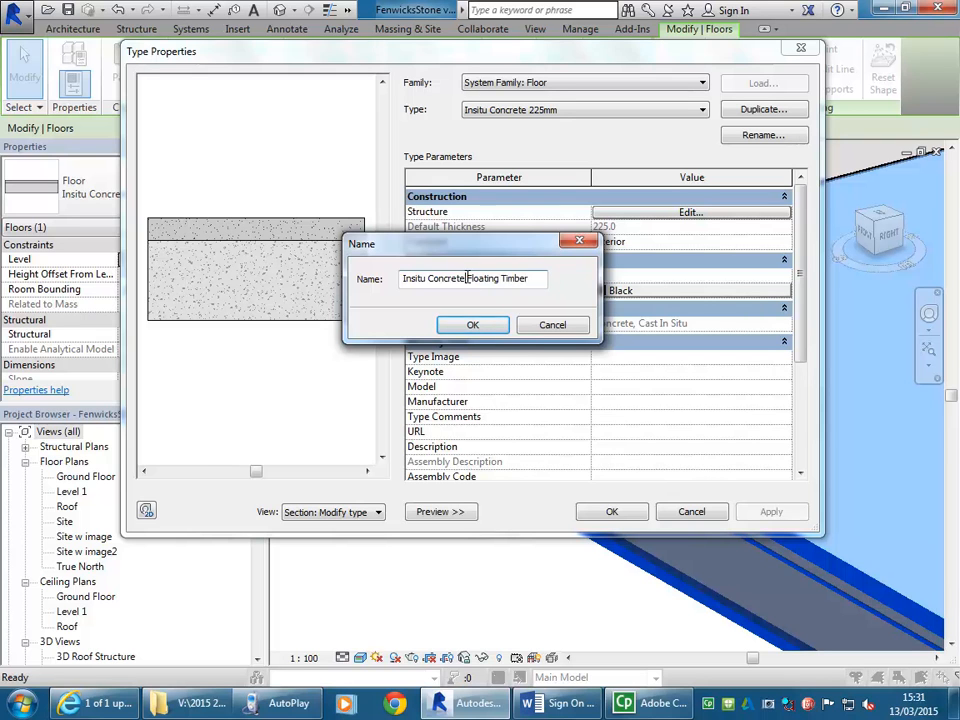
{"action": "left_click", "coordinate": [471, 326]}
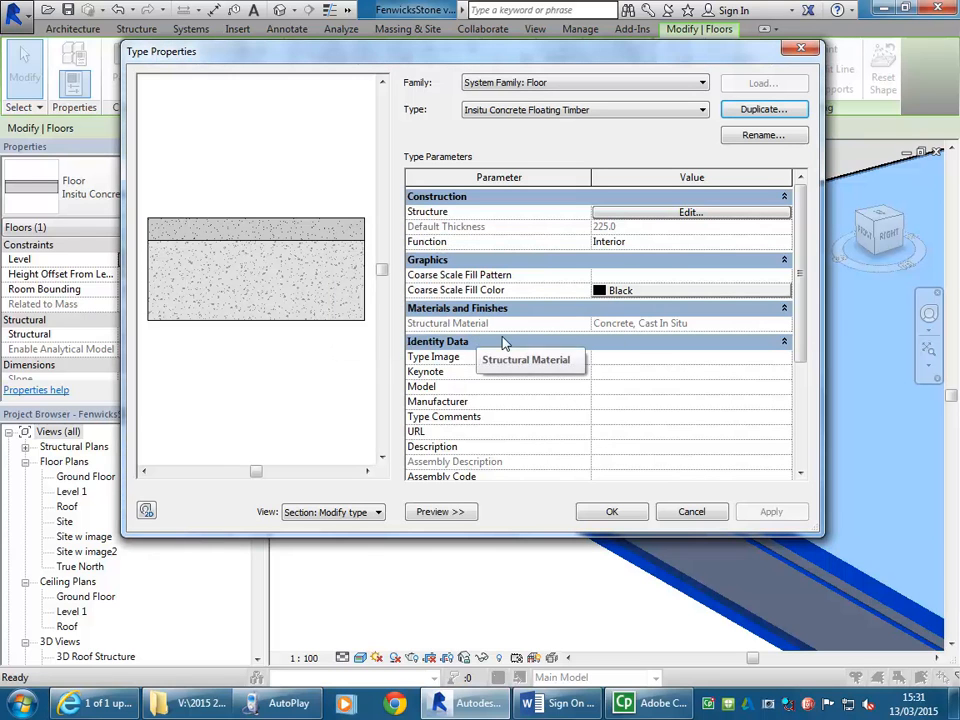
Insert a new layer in the floor type's structure and move it above the upper core boundary.
{"action": "left_click", "coordinate": [641, 215]}
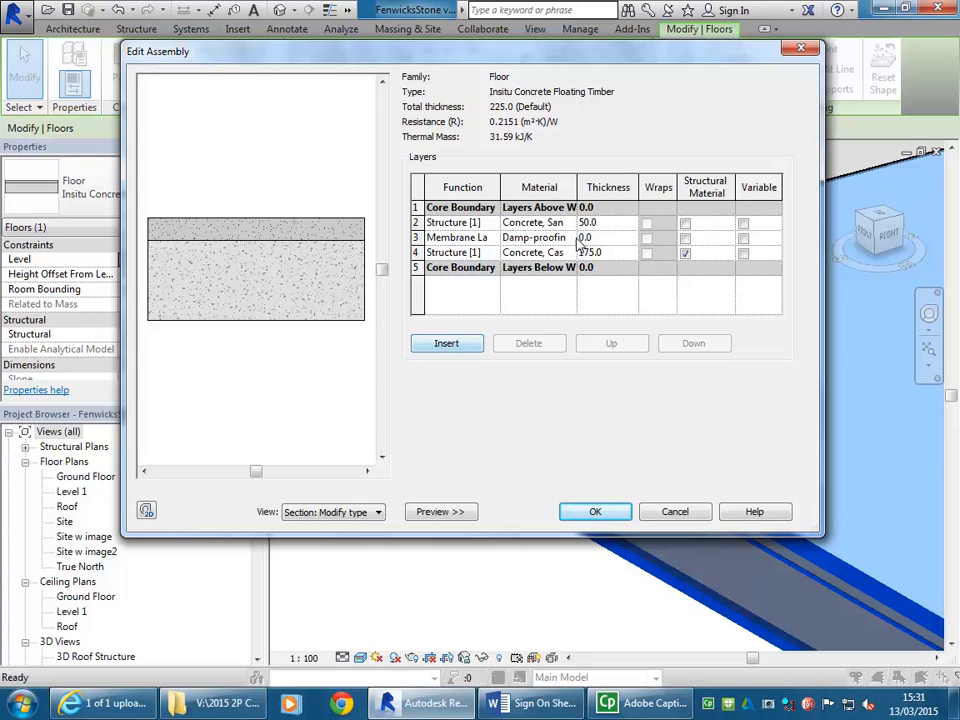
{"action": "left_click", "coordinate": [447, 344]}
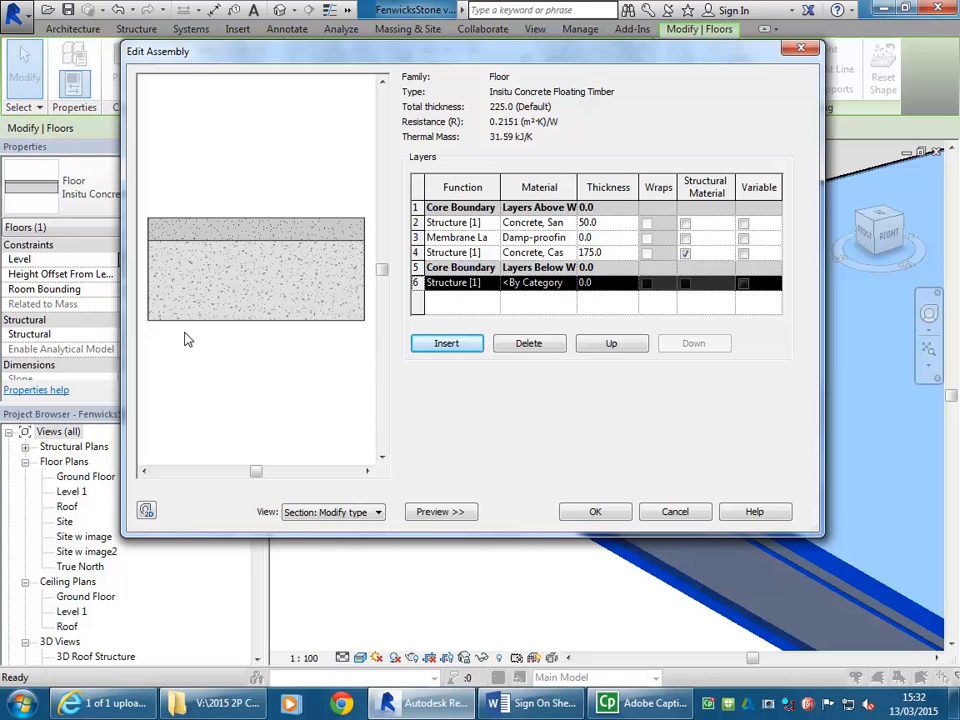
{"action": "left_click", "coordinate": [611, 343]}
{"action": "left_click", "coordinate": [611, 343]}
{"action": "left_click", "coordinate": [611, 343]}
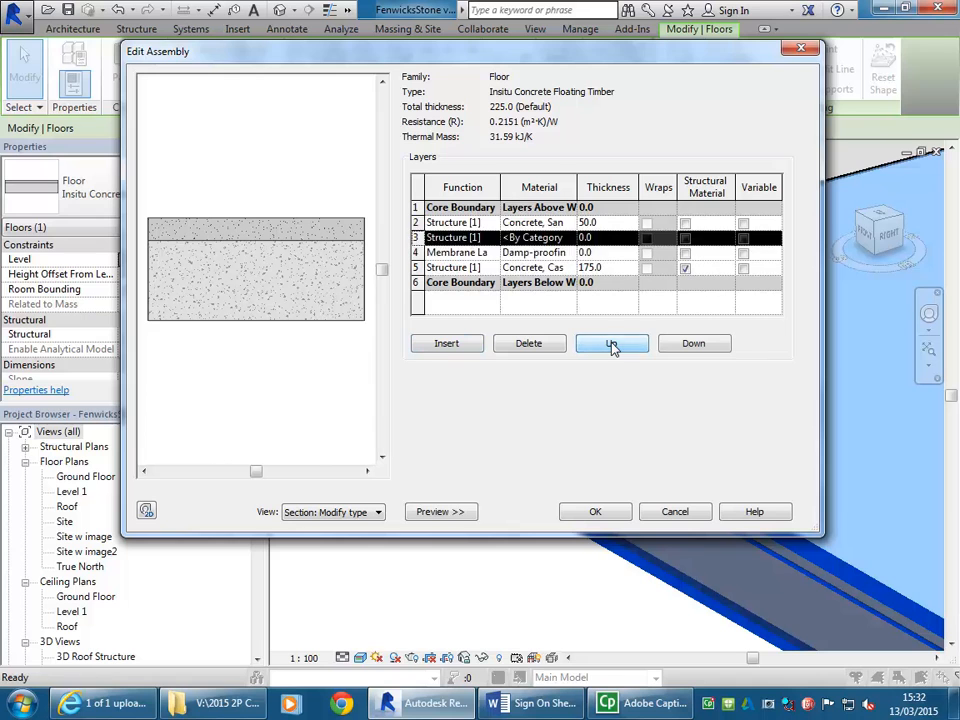
{"action": "left_click", "coordinate": [611, 343]}
{"action": "left_click", "coordinate": [611, 343]}
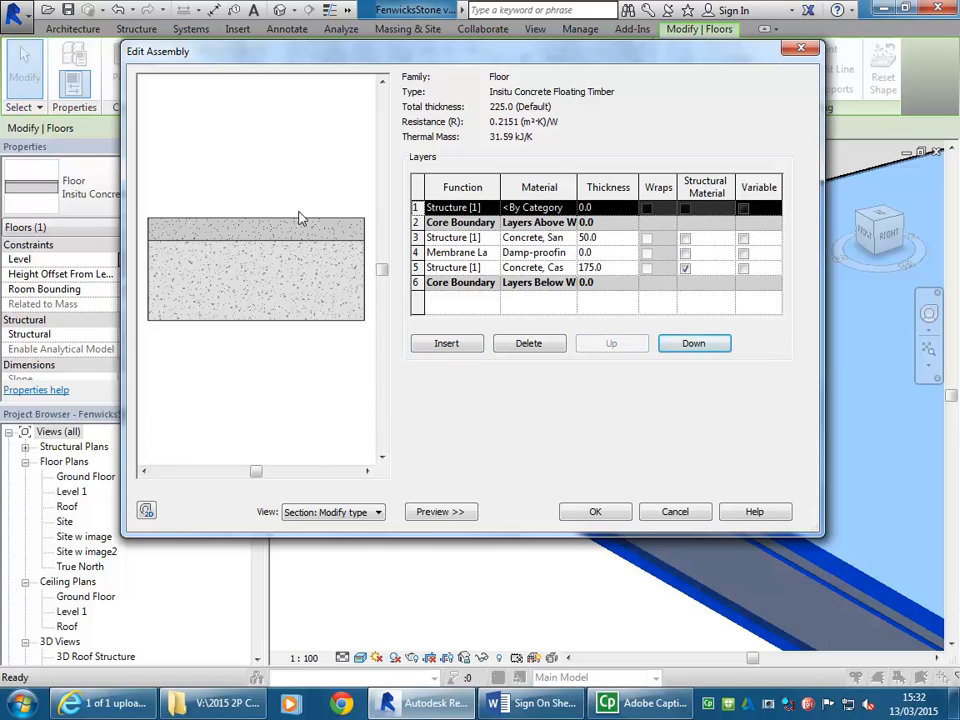
Set the new top layer's thickness to 20 mm and its function to Finish 1 [4].
{"action": "left_click", "coordinate": [612, 207]}
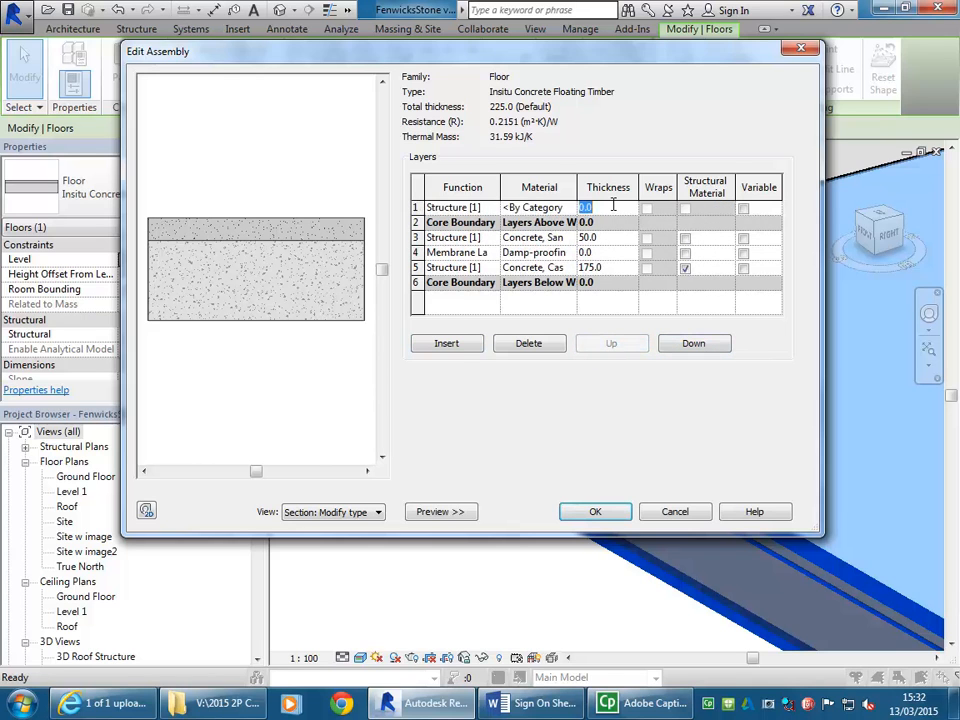
{"action": "type", "text": "20"}
{"action": "left_click", "coordinate": [530, 208]}
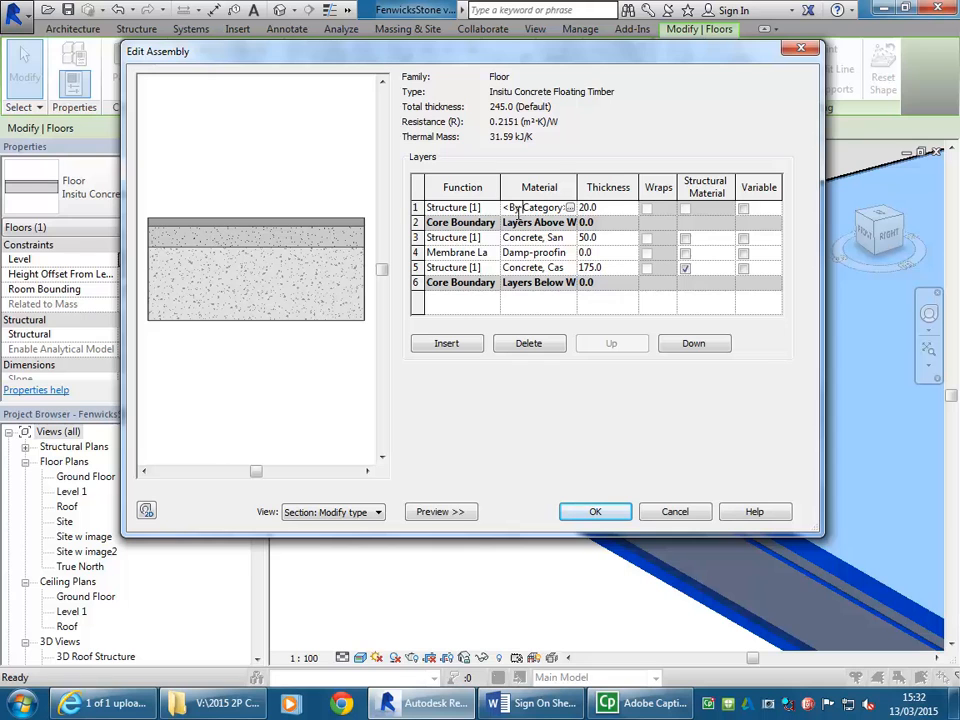
{"action": "left_click", "coordinate": [471, 209]}
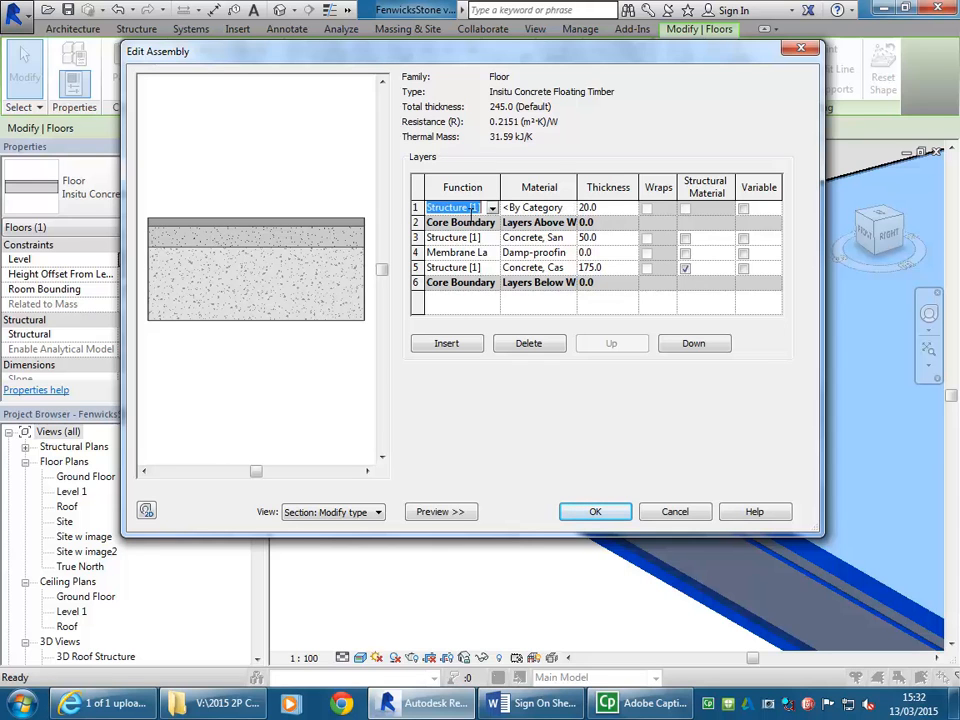
{"action": "left_click", "coordinate": [527, 208]}
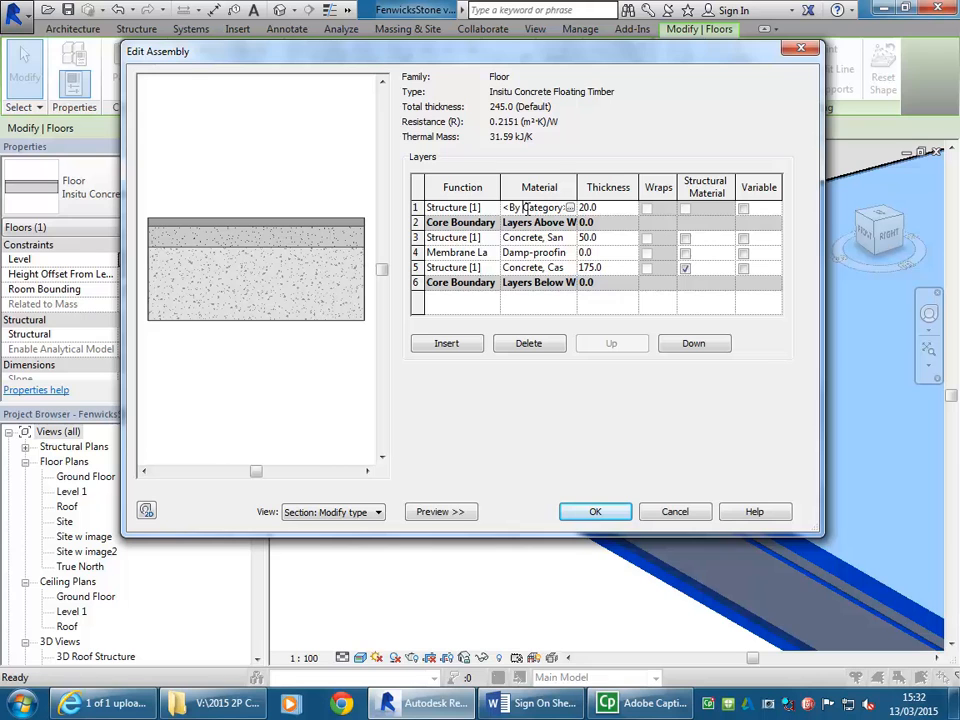
{"action": "left_click", "coordinate": [490, 207]}
{"action": "left_click", "coordinate": [491, 208]}
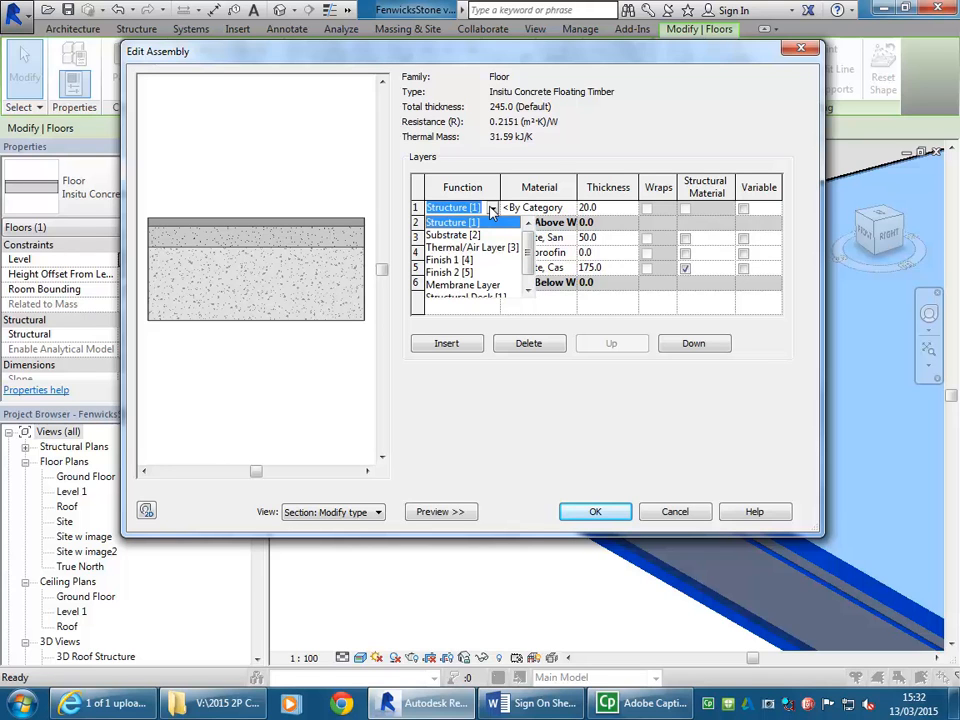
{"action": "left_click", "coordinate": [462, 261]}
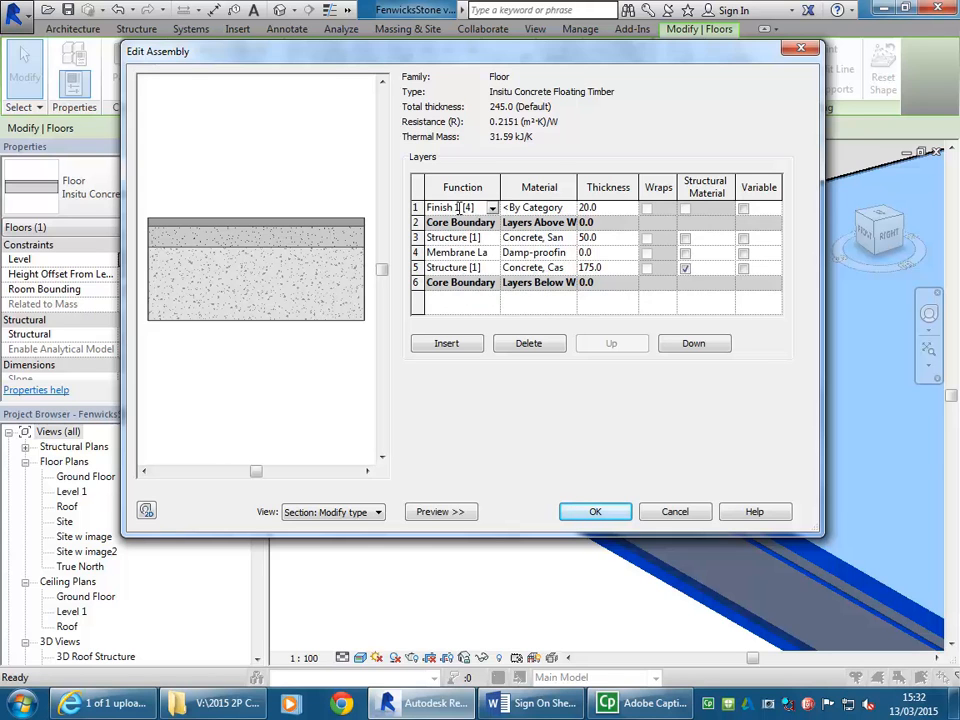
Open the material selection for the top finish layer and duplicate the Wood - Timber material.
{"action": "left_click", "coordinate": [553, 207]}
{"action": "left_click", "coordinate": [568, 207]}
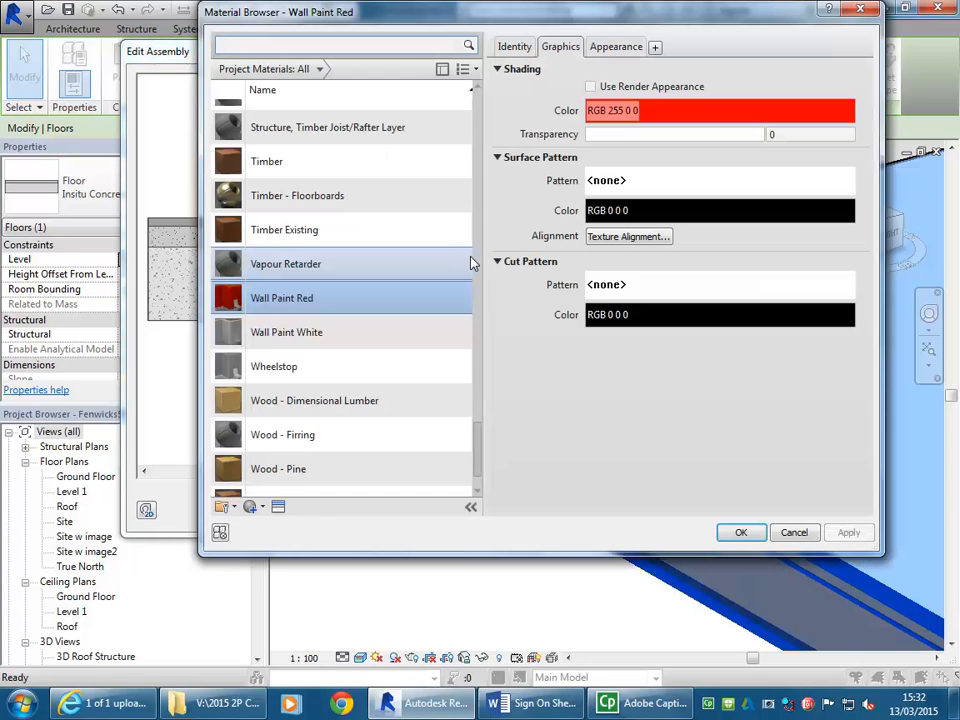
{"action": "left_click_drag", "start_coordinate": [477, 447], "coordinate": [478, 454]}
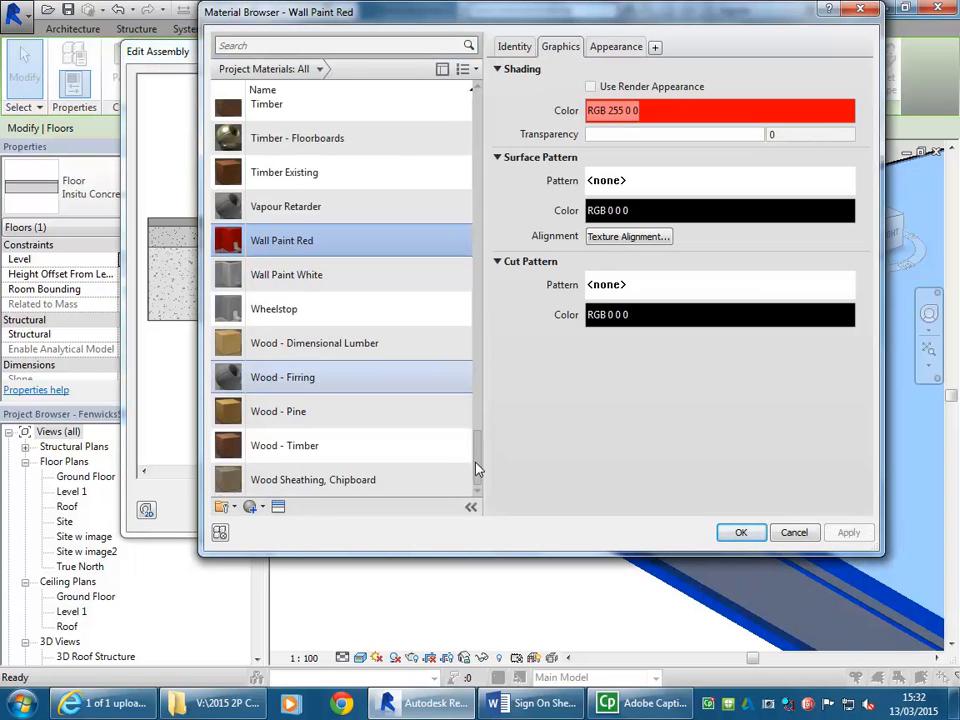
{"action": "left_click", "coordinate": [290, 446]}
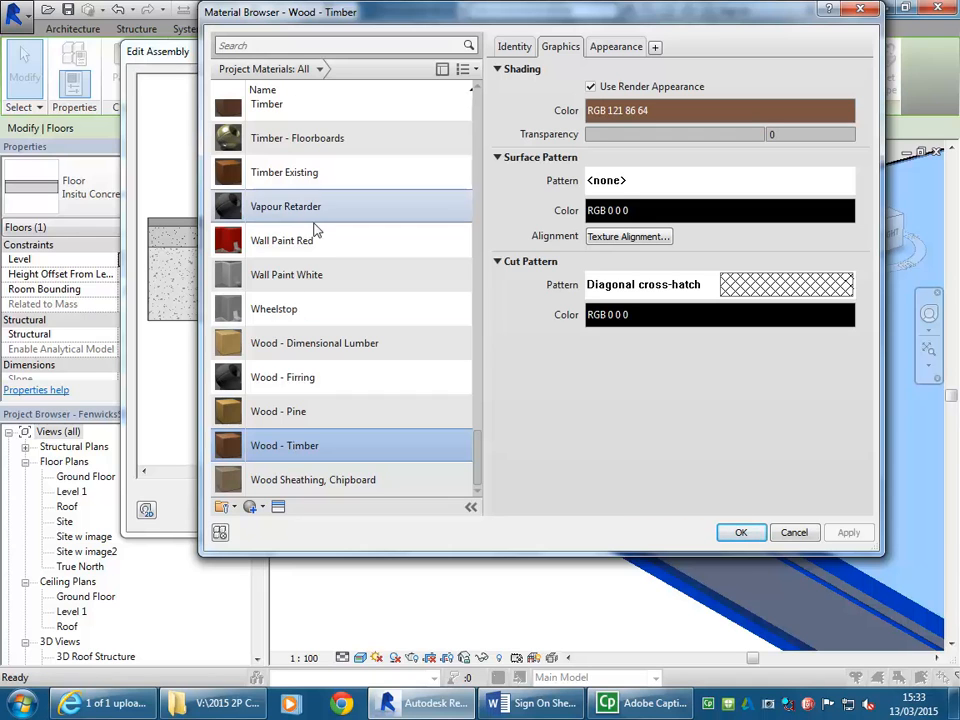
{"action": "right_click", "coordinate": [288, 450]}
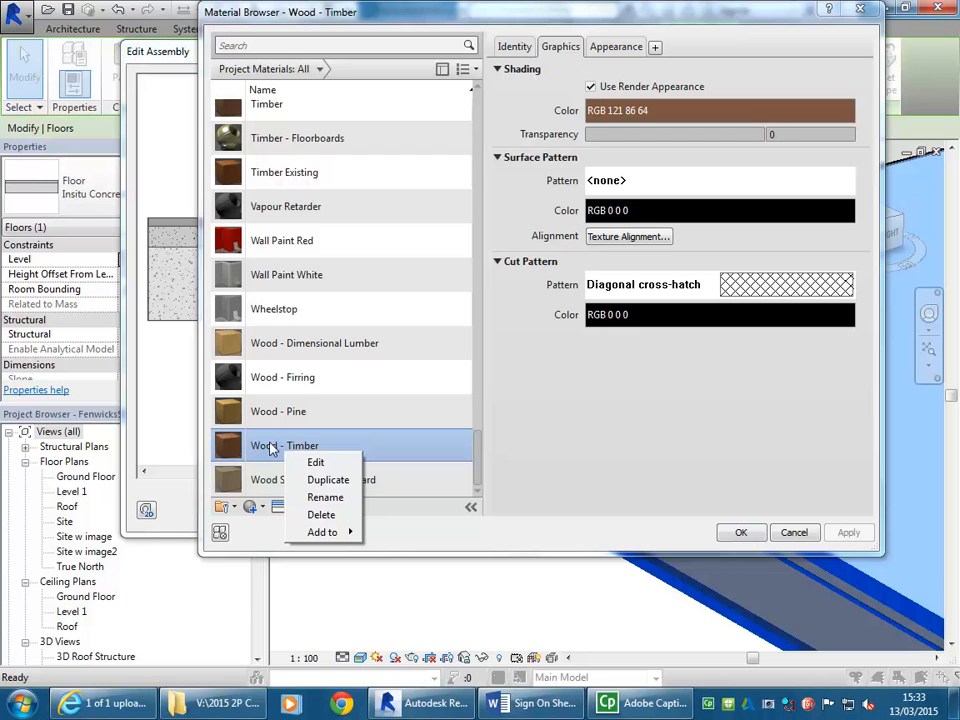
{"action": "left_click", "coordinate": [318, 482]}
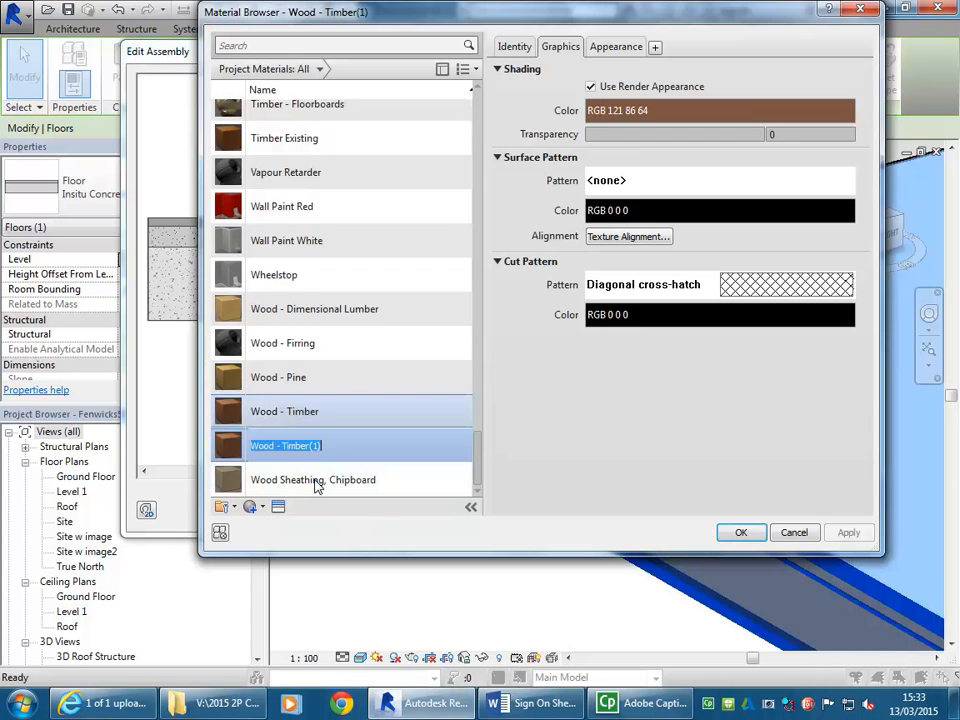
Rename the duplicated material as Wood - Timber Floor.
{"action": "left_click", "coordinate": [325, 450]}
{"action": "key", "text": "BackSpace"}
{"action": "key", "text": "BackSpace"}
{"action": "key", "text": "BackSpace"}
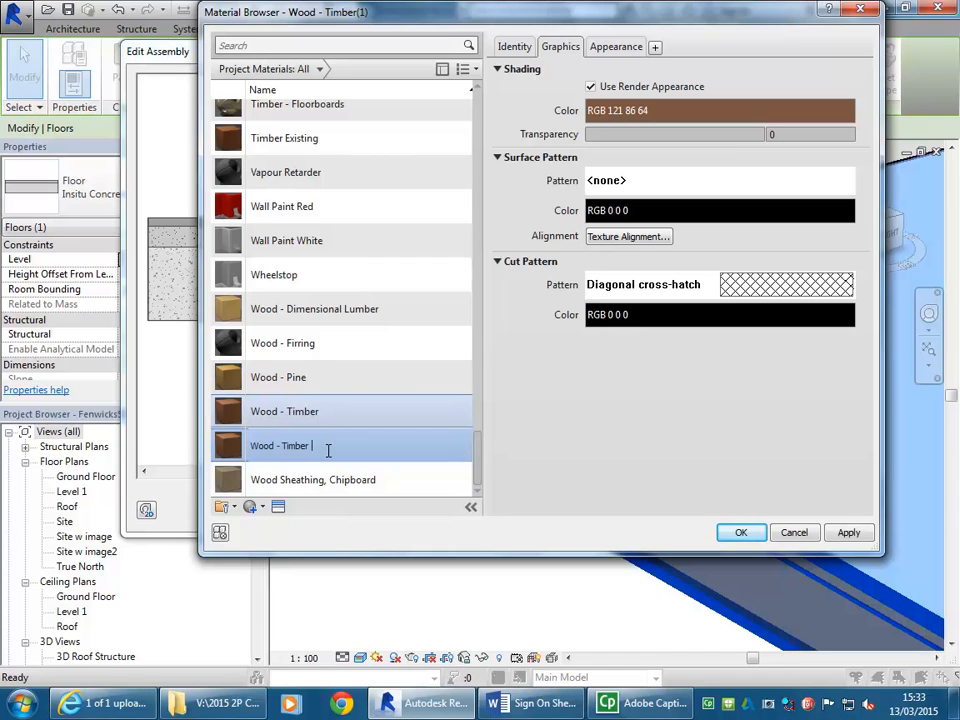
{"action": "type", "text": "Floor"}
{"action": "key", "text": "Return"}
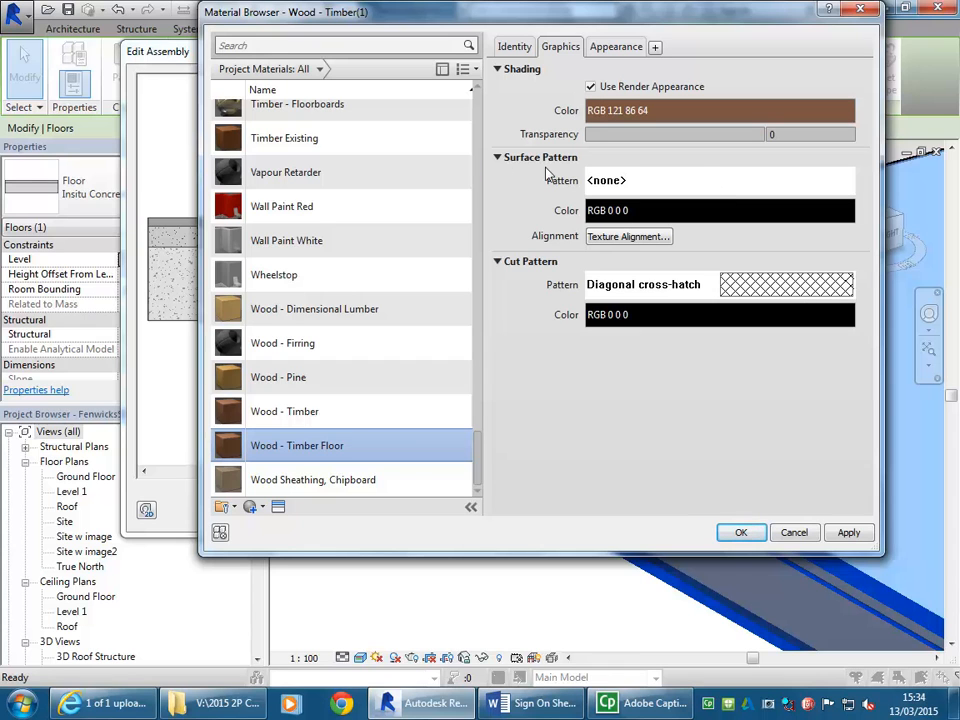
Compare the drafting and model fill patterns offered for the timber floor material's surface pattern, leaving without choosing one.
{"action": "left_click", "coordinate": [609, 185]}
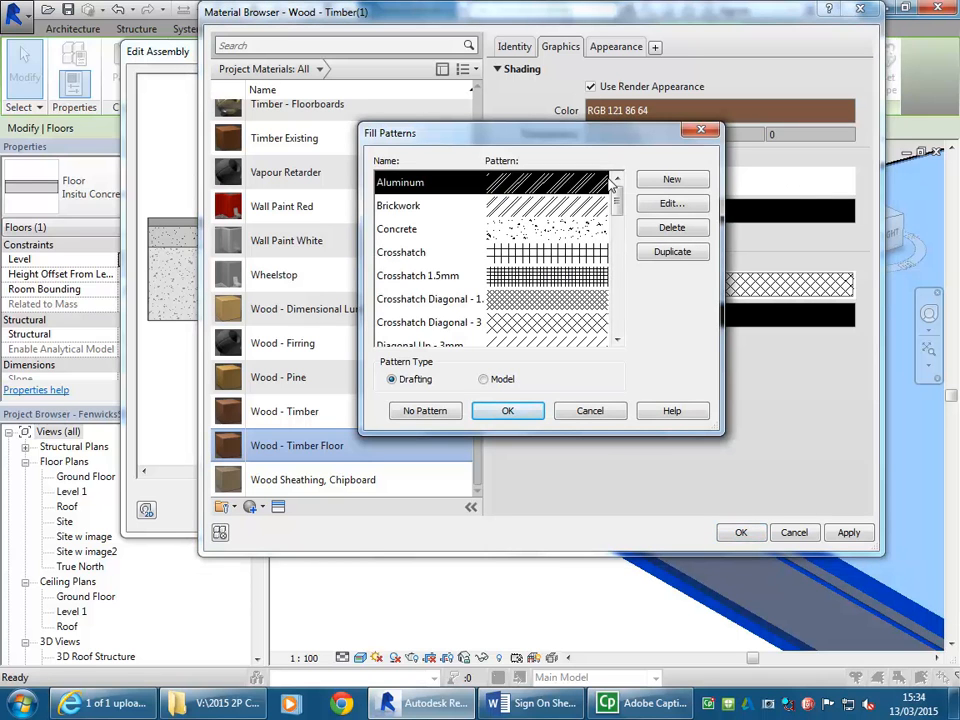
{"action": "left_click", "coordinate": [601, 412]}
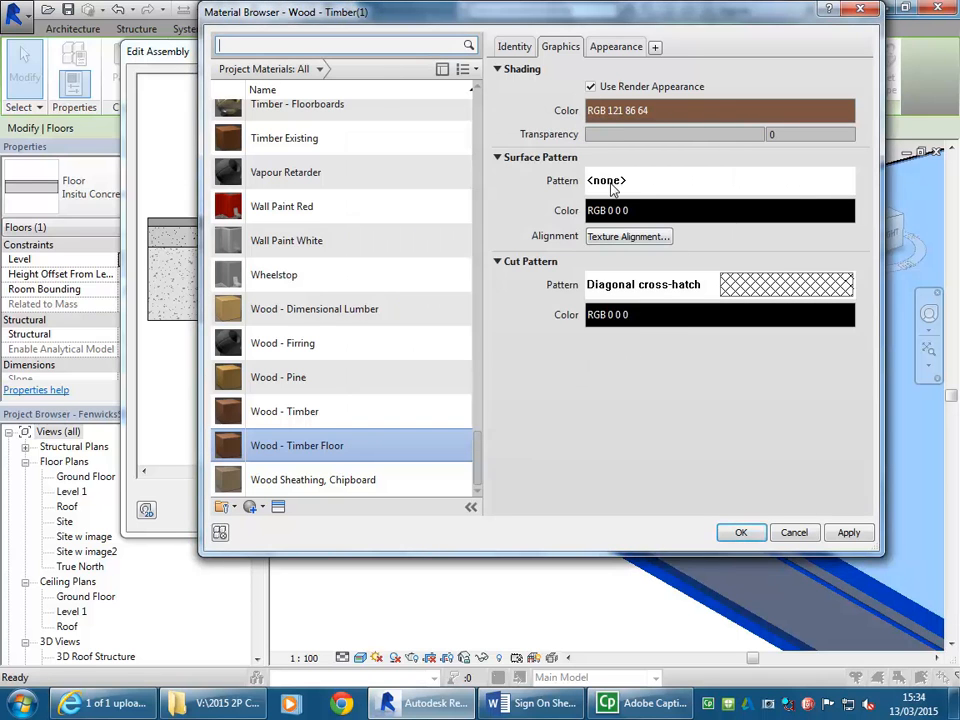
{"action": "left_click", "coordinate": [612, 183]}
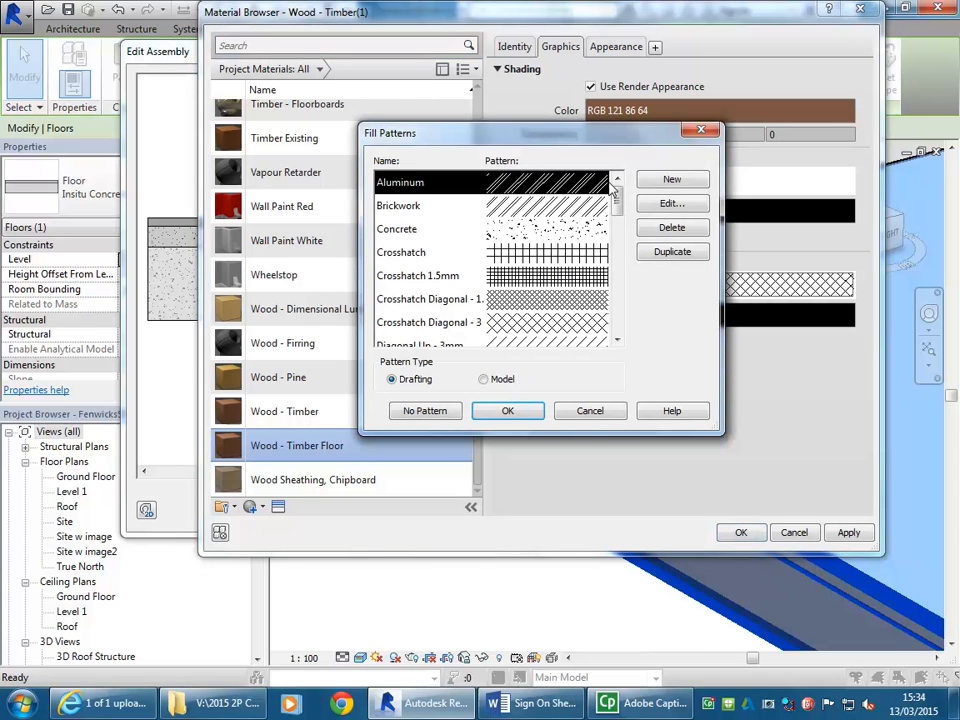
{"action": "left_click", "coordinate": [484, 380]}
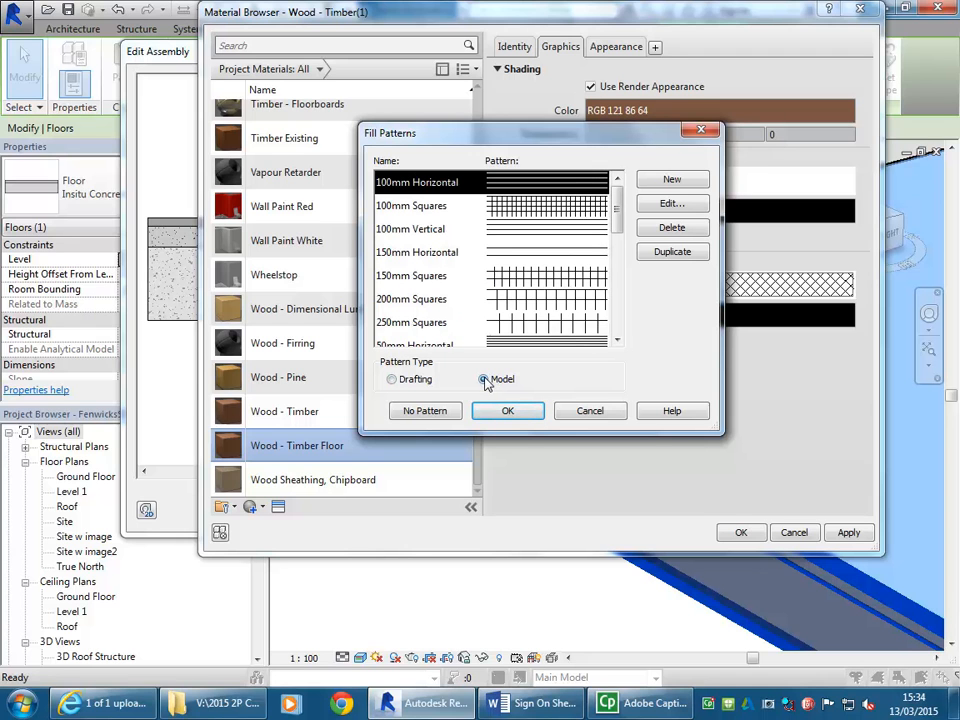
{"action": "left_click", "coordinate": [392, 380]}
{"action": "left_click", "coordinate": [485, 381]}
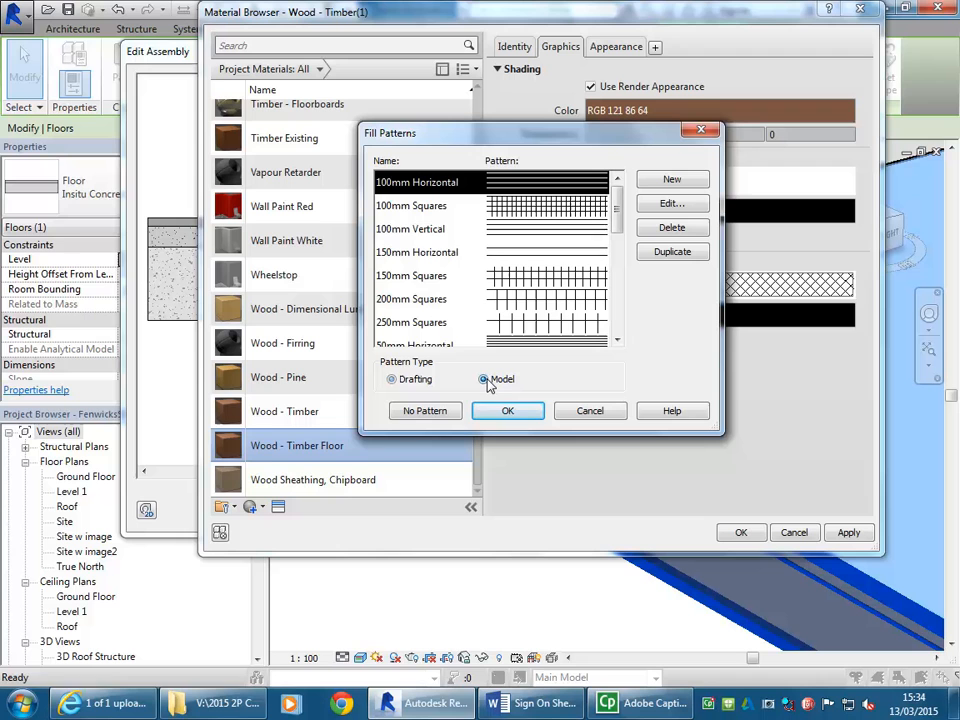
{"action": "left_click", "coordinate": [400, 381]}
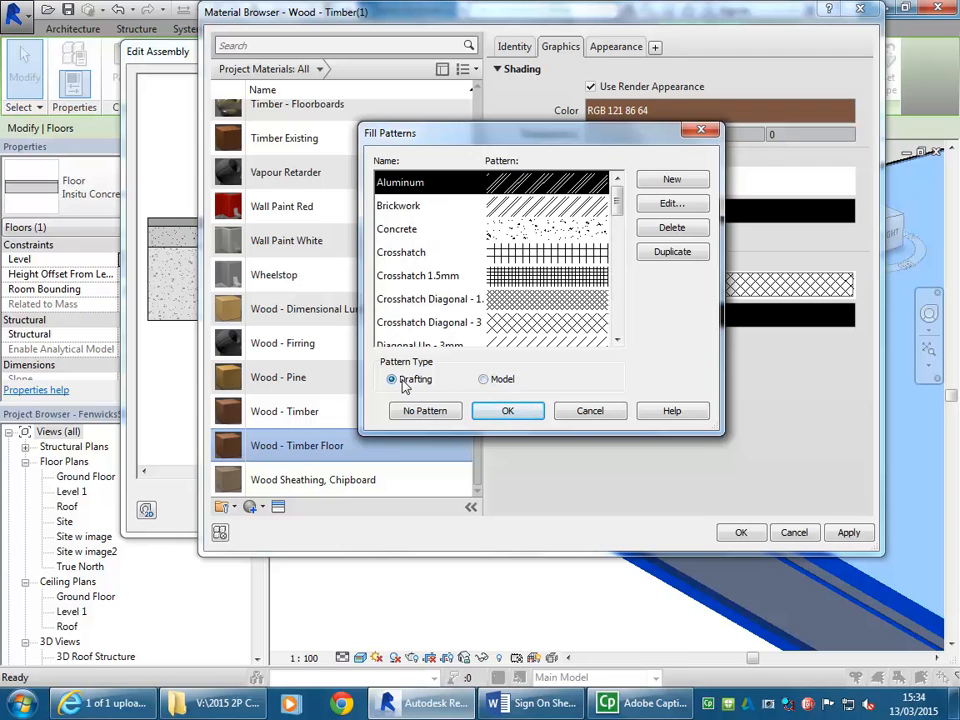
{"action": "left_click", "coordinate": [488, 382]}
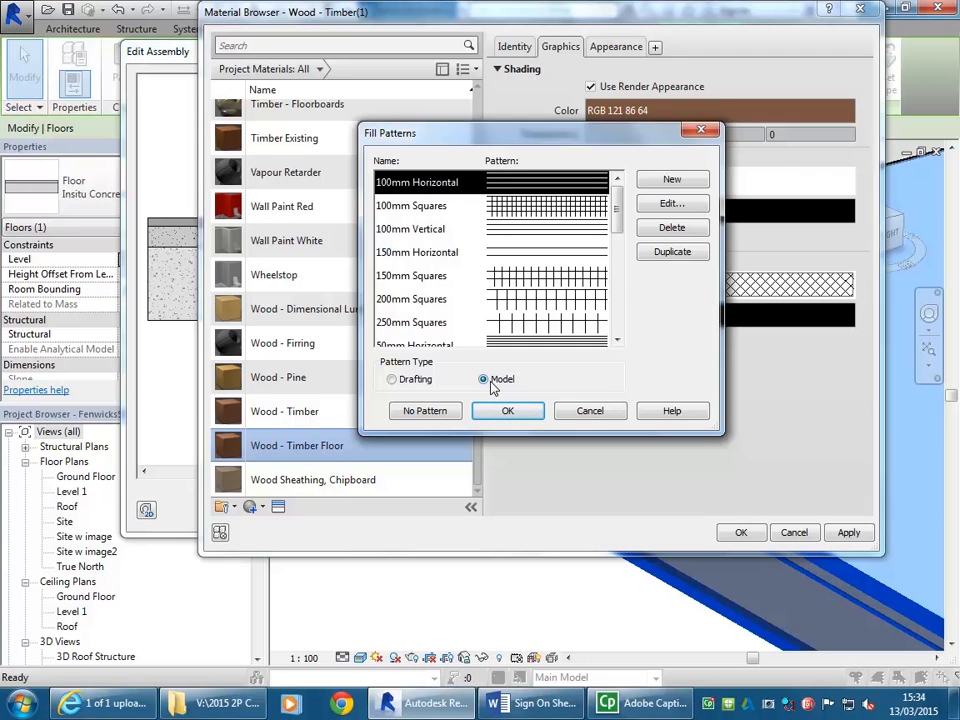
{"action": "left_click", "coordinate": [589, 411]}
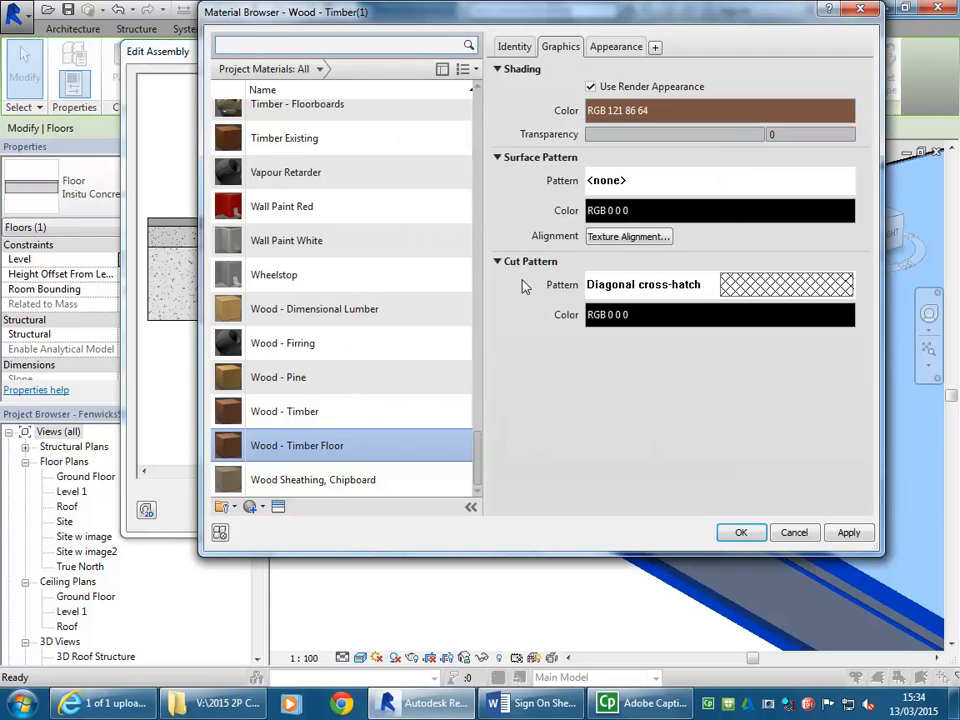
Check which fill pattern types are available for the material's cut pattern, leaving it as set.
{"action": "left_click", "coordinate": [783, 289]}
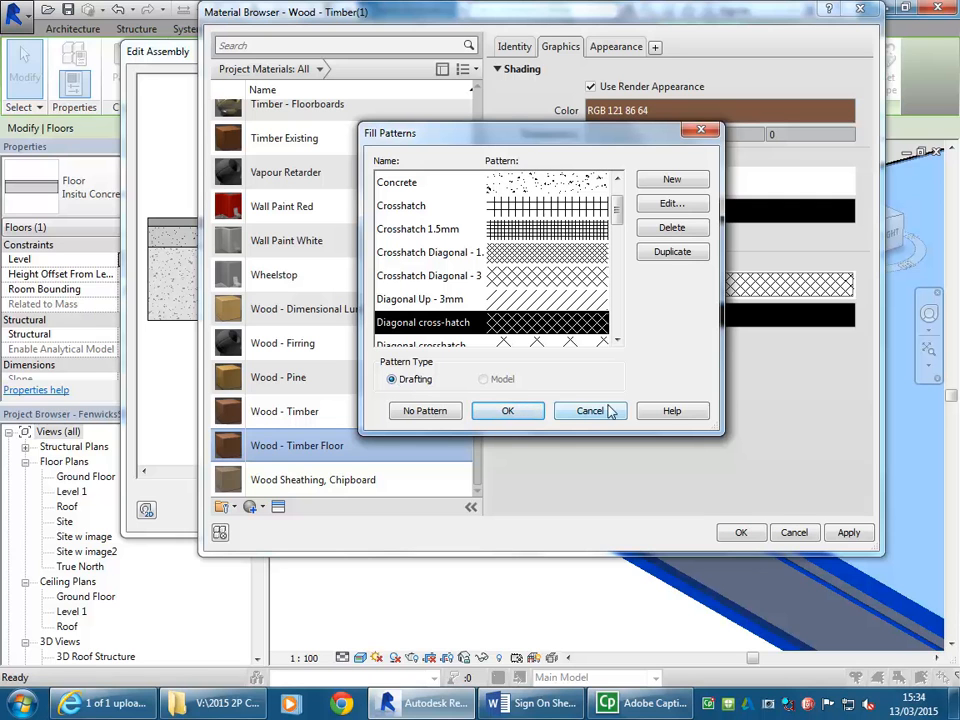
{"action": "left_click_drag", "start_coordinate": [560, 134], "coordinate": [334, 146]}
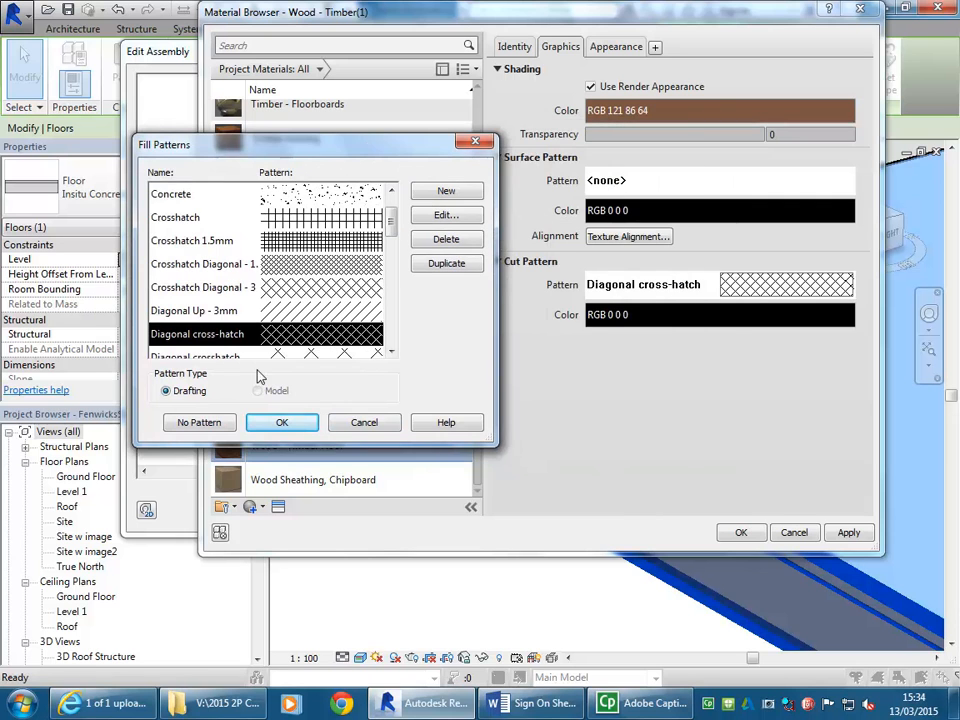
{"action": "left_click", "coordinate": [366, 424]}
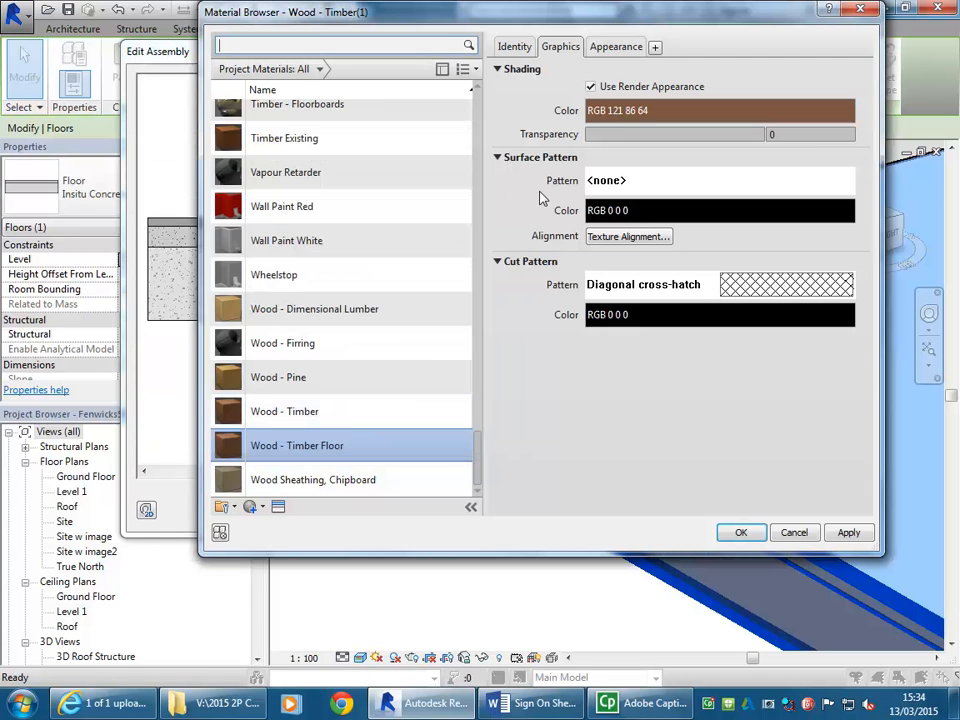
Reopen the surface pattern choices and look through the model fill patterns.
{"action": "left_click", "coordinate": [647, 182]}
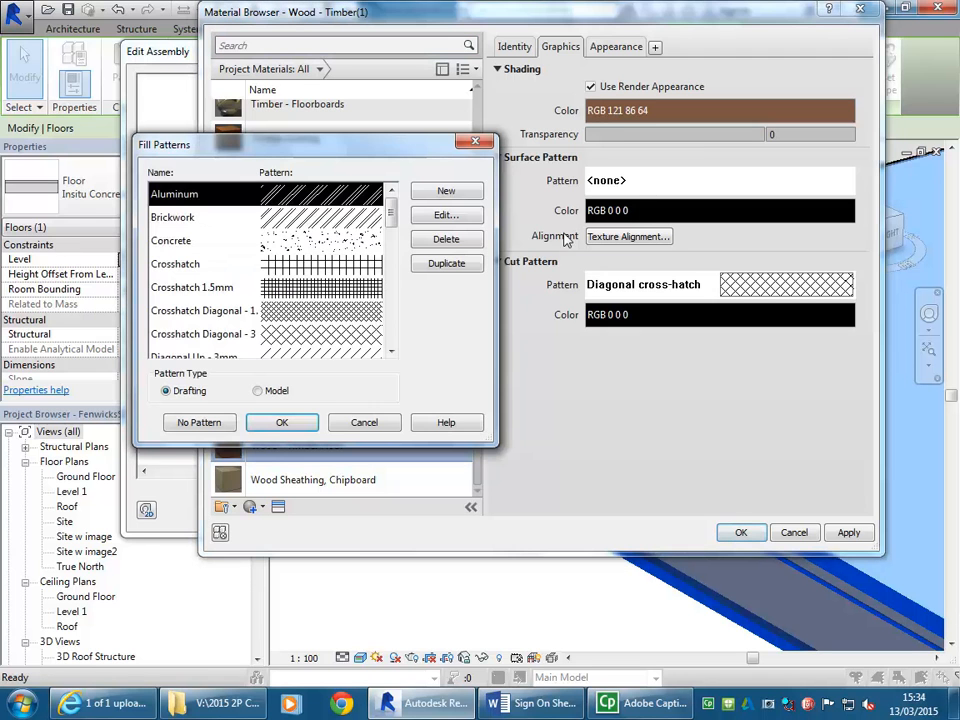
{"action": "left_click", "coordinate": [257, 392]}
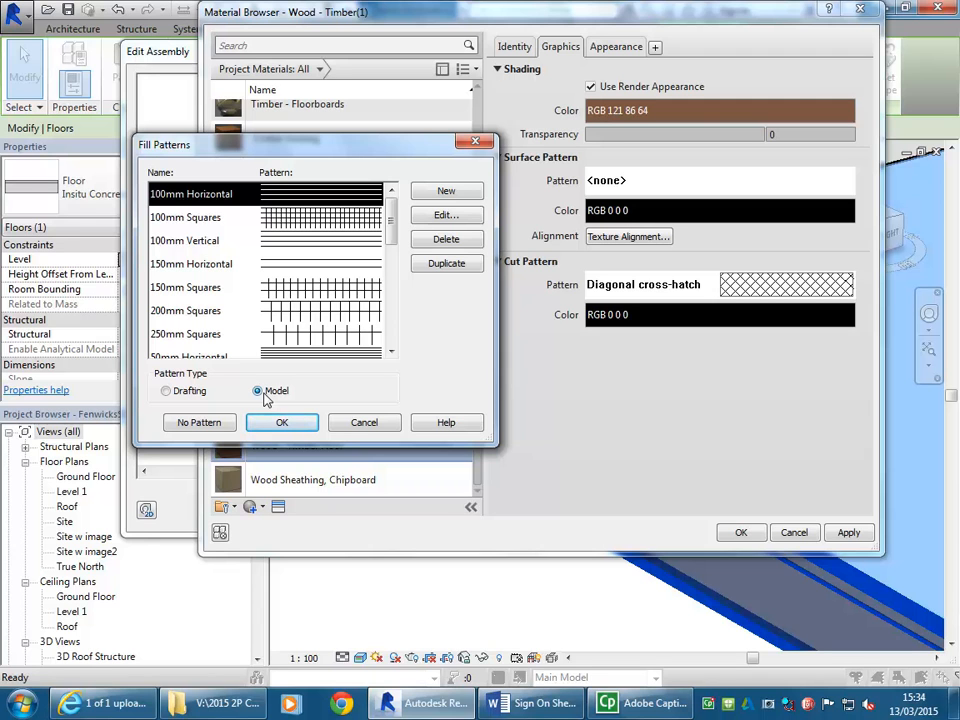
{"action": "left_click", "coordinate": [166, 391]}
{"action": "left_click", "coordinate": [257, 391]}
{"action": "left_click_drag", "start_coordinate": [391, 214], "coordinate": [392, 310]}
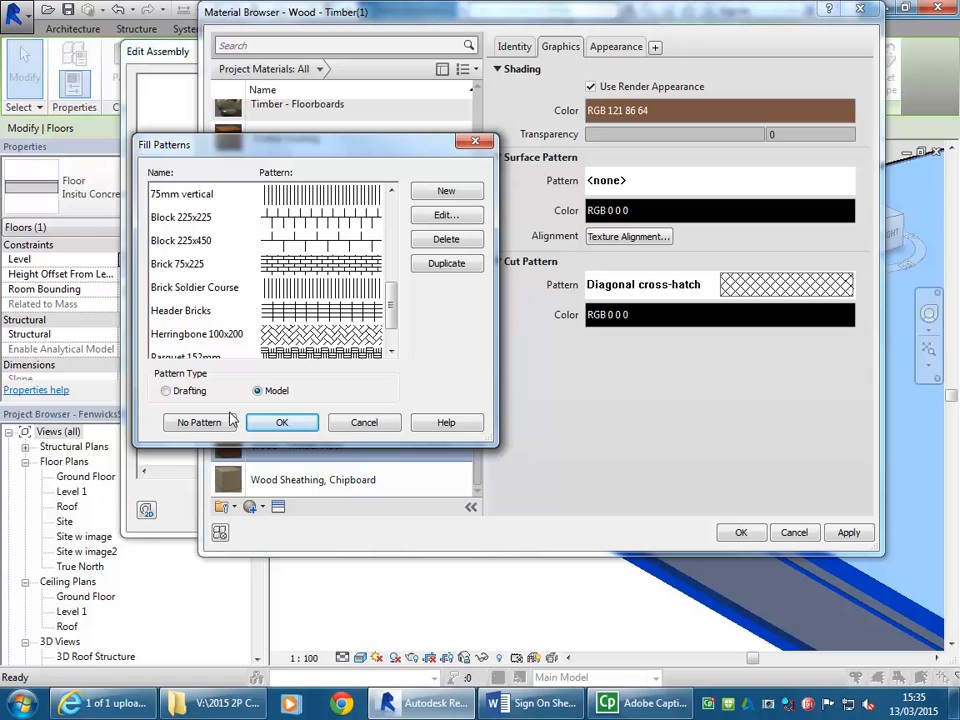
Examine the drafting fill patterns for the surface, including Brickwork, Concrete, Crosshatch, Glass - Glass Cut and Earth.
{"action": "left_click", "coordinate": [167, 391]}
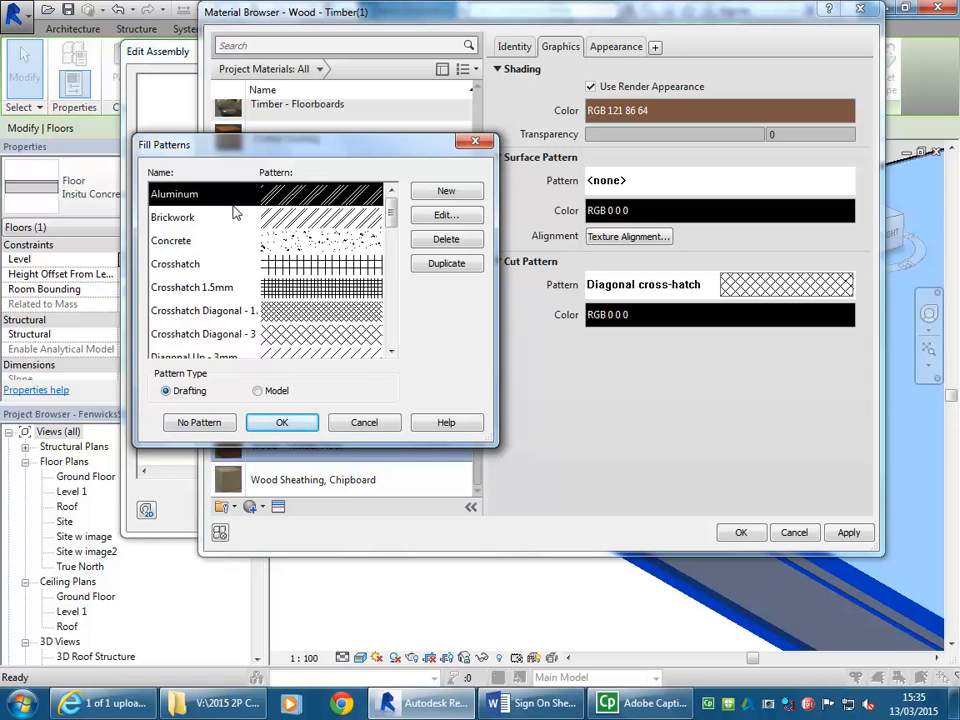
{"action": "left_click", "coordinate": [181, 219]}
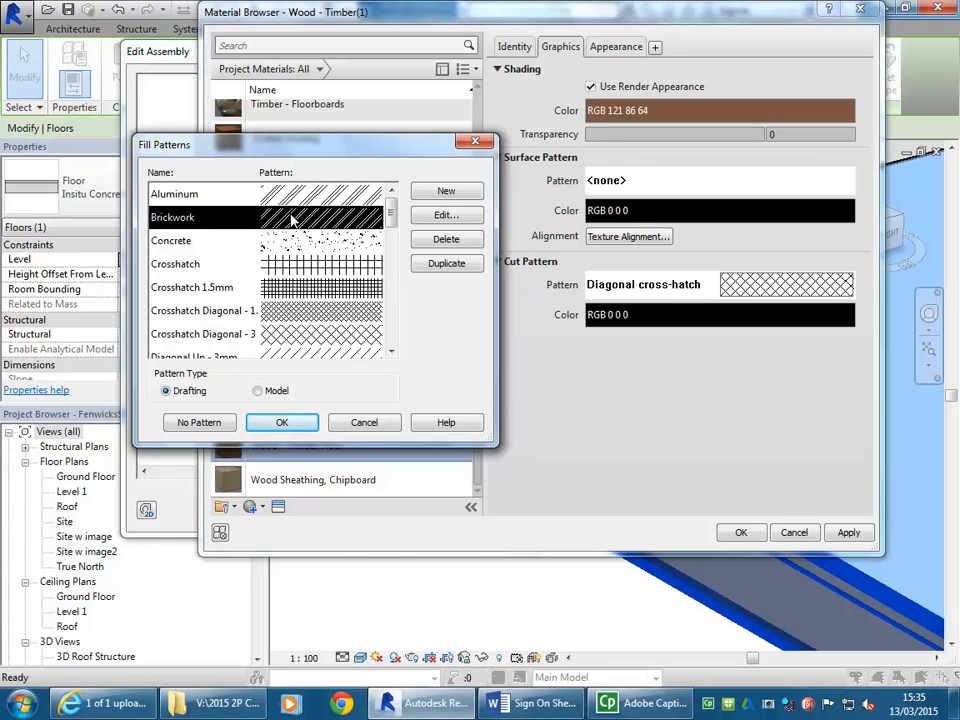
{"action": "left_click", "coordinate": [187, 246]}
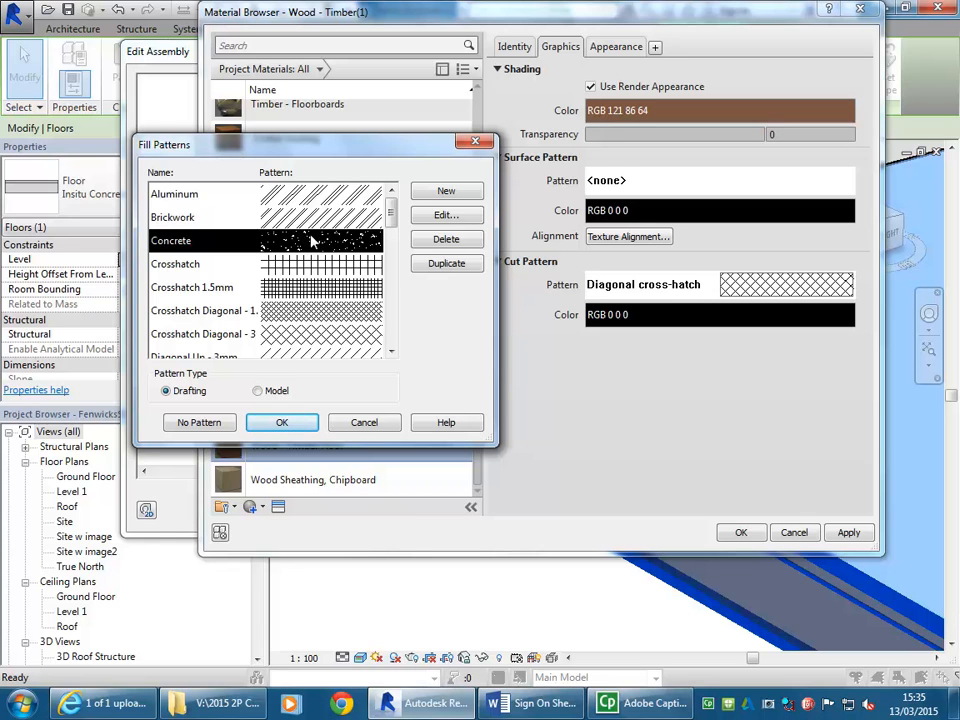
{"action": "left_click", "coordinate": [207, 266]}
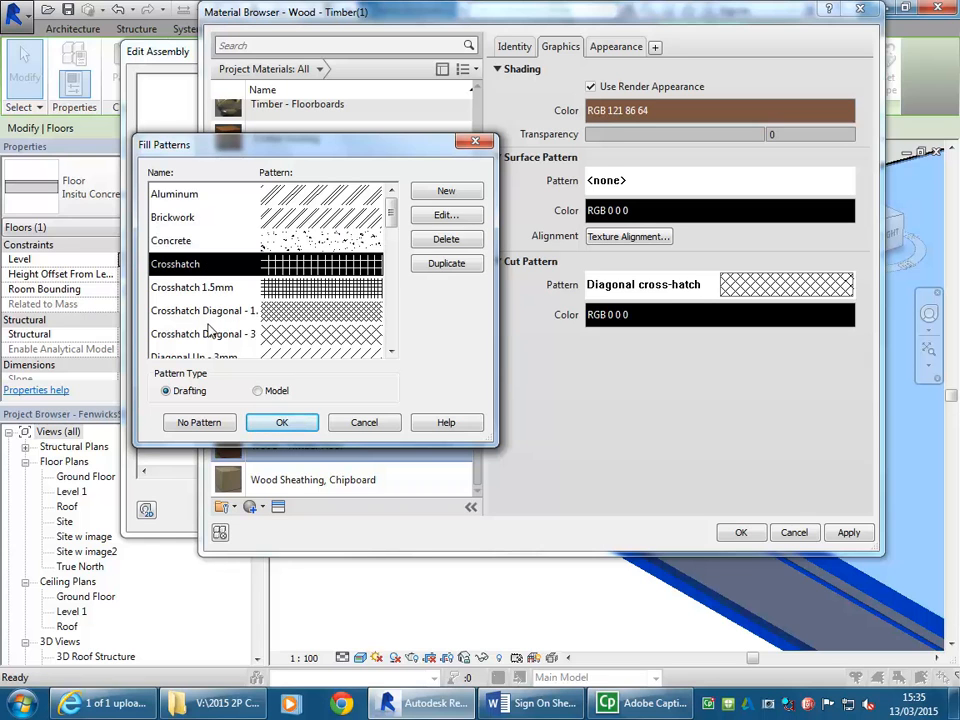
{"action": "left_click", "coordinate": [195, 217]}
{"action": "scroll", "coordinate": [210, 264], "scroll_direction": "down", "scroll_amount": 5}
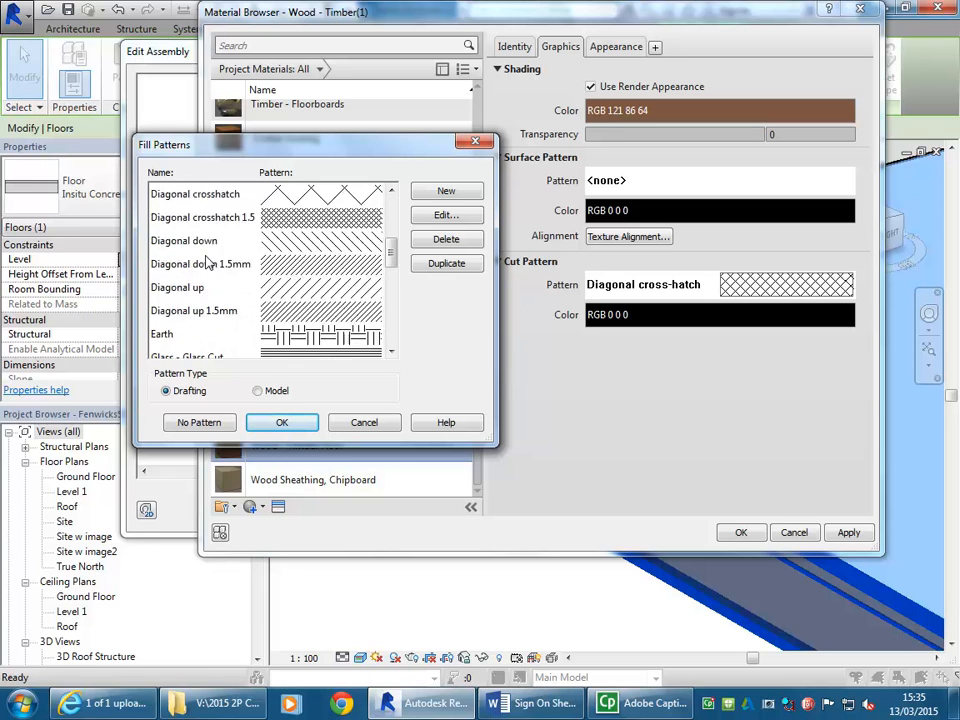
{"action": "scroll", "coordinate": [208, 262], "scroll_direction": "down", "scroll_amount": 1}
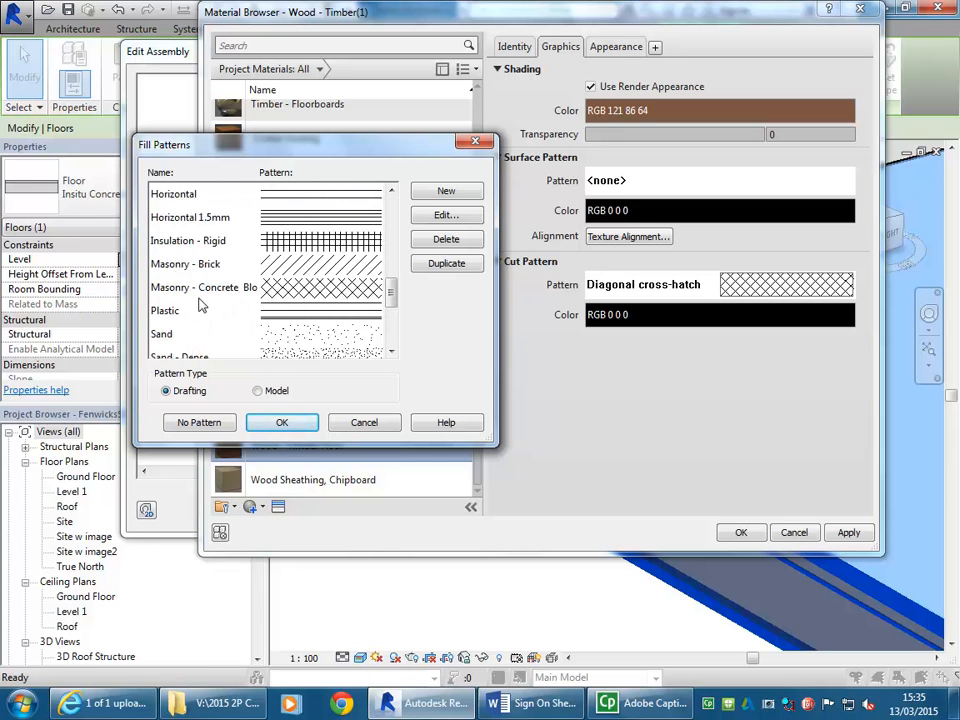
{"action": "scroll", "coordinate": [200, 304], "scroll_direction": "up", "scroll_amount": 2}
{"action": "left_click", "coordinate": [165, 289]}
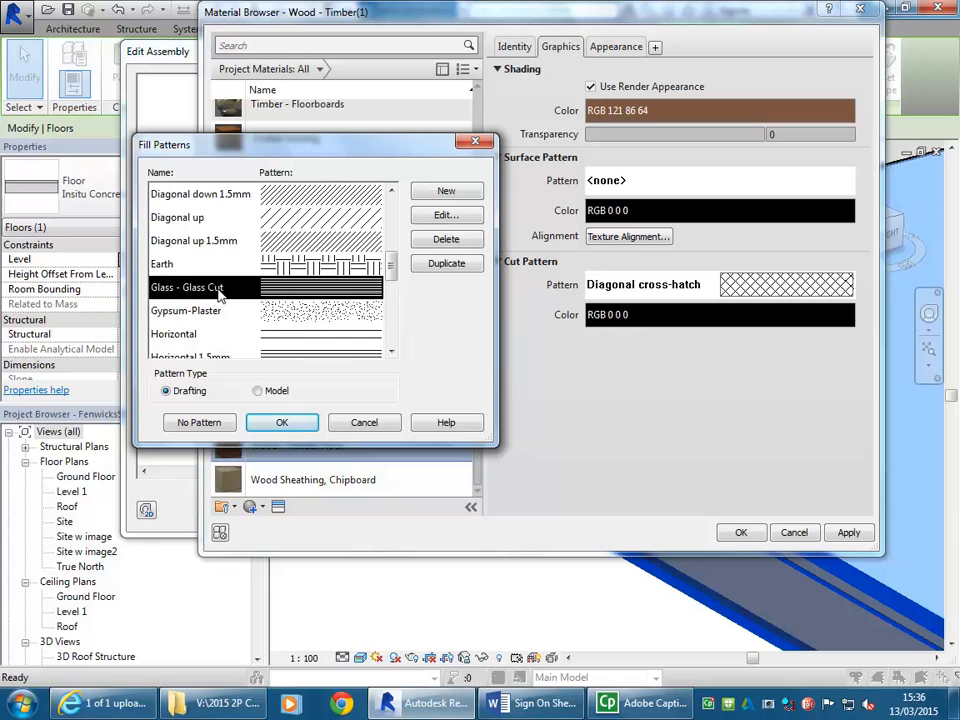
{"action": "left_click", "coordinate": [322, 266]}
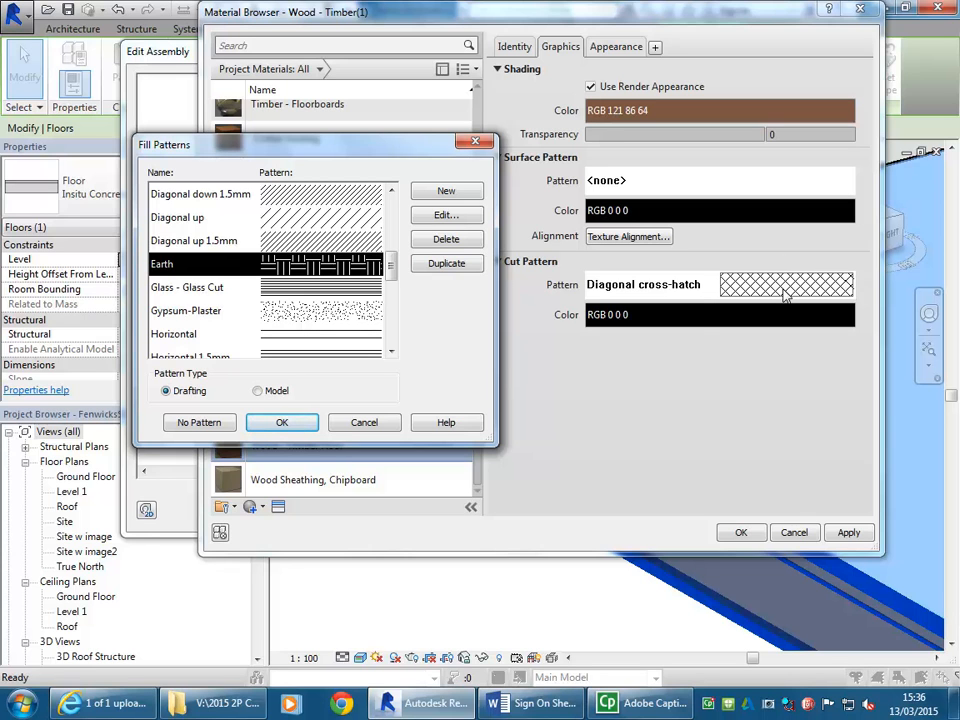
{"action": "scroll", "coordinate": [392, 260], "scroll_direction": "up", "scroll_amount": 1}
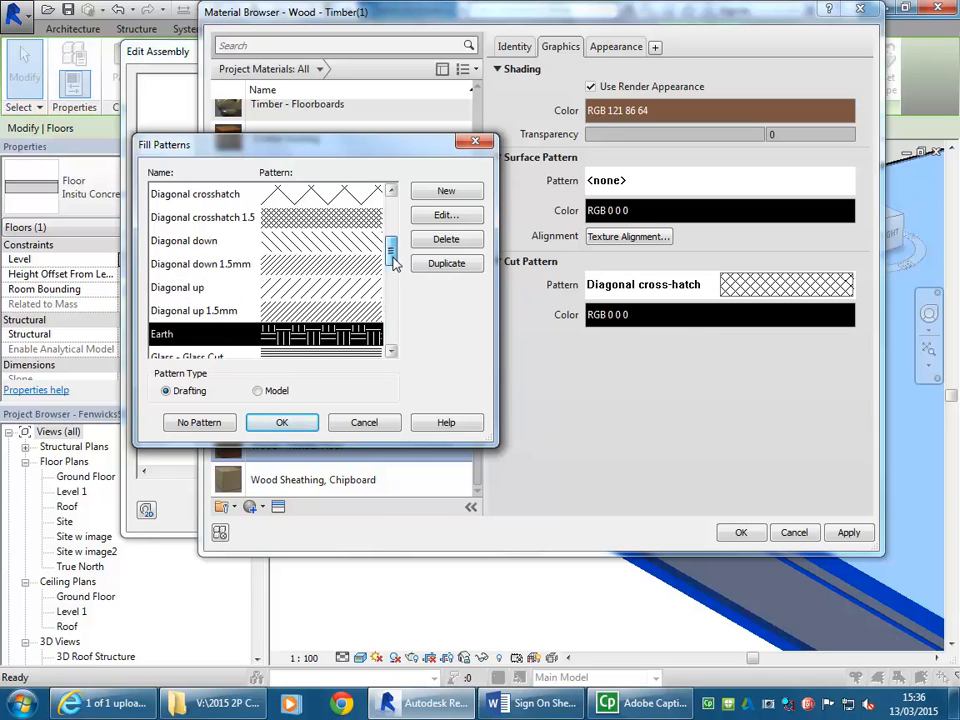
Show the model fill patterns for the surface and look through them, including Brick 75x225 and 75mm Horizontal.
{"action": "left_click", "coordinate": [258, 391]}
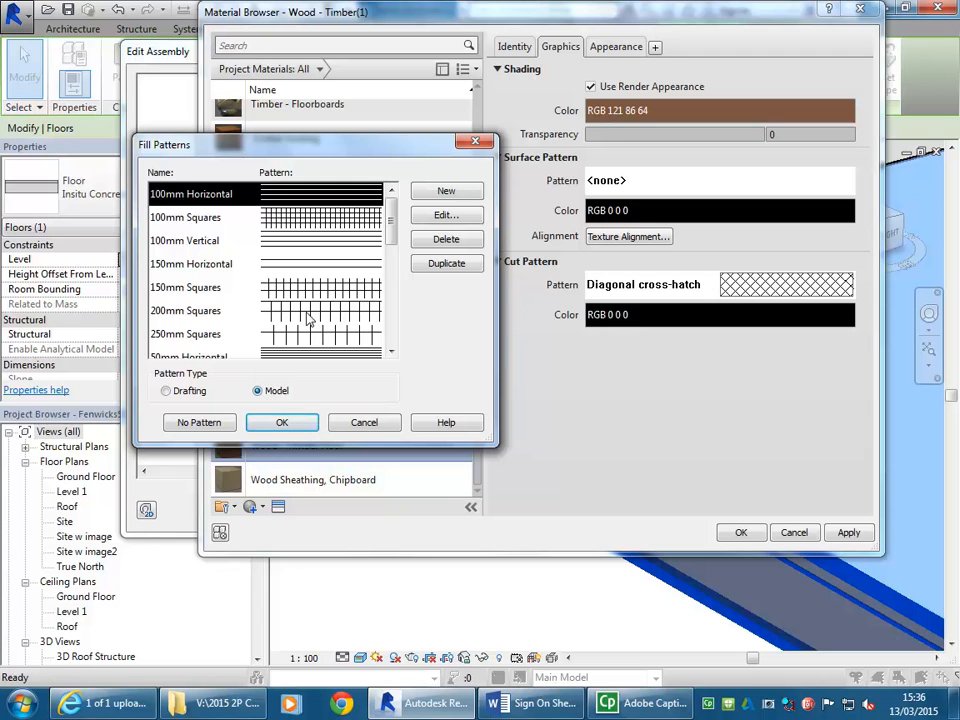
{"action": "left_click_drag", "start_coordinate": [392, 230], "coordinate": [388, 306]}
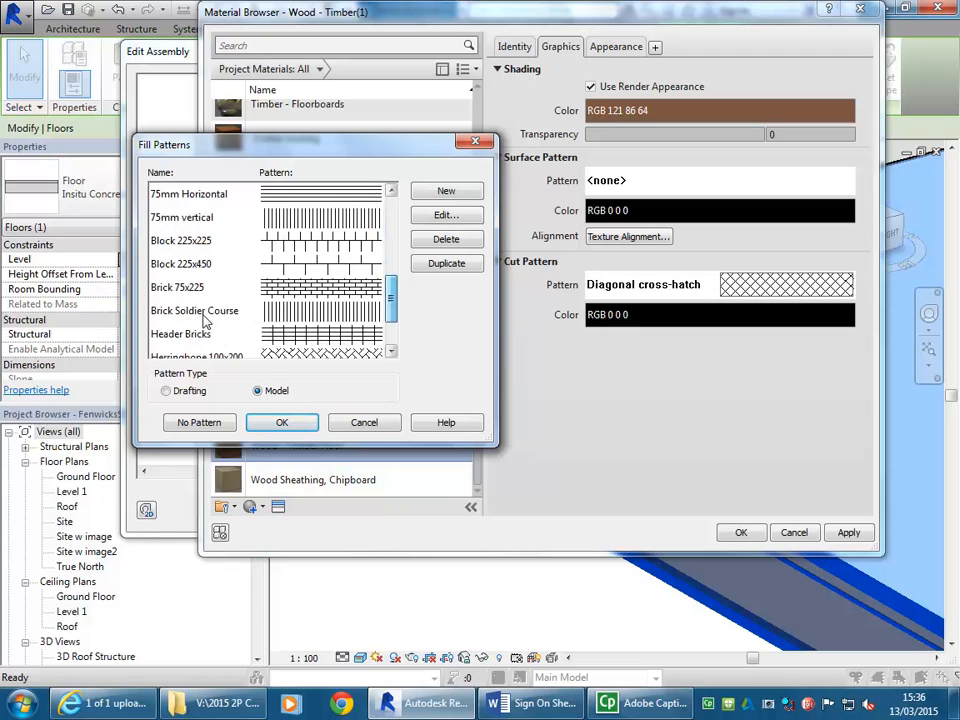
{"action": "left_click", "coordinate": [268, 287]}
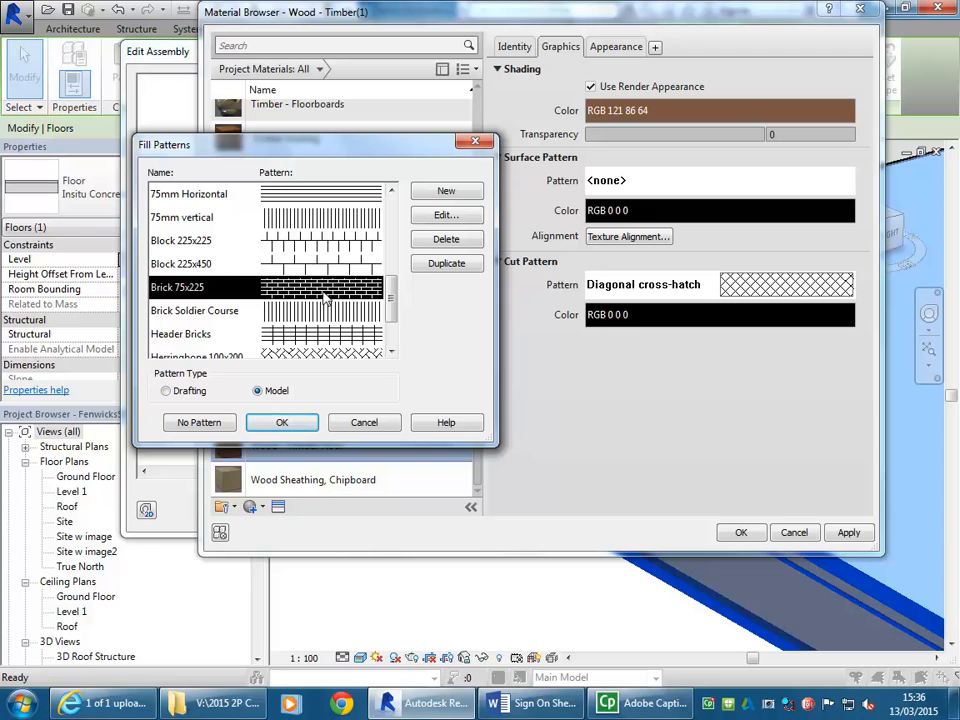
{"action": "scroll", "coordinate": [339, 274], "scroll_direction": "up", "scroll_amount": 2}
{"action": "left_click", "coordinate": [203, 288]}
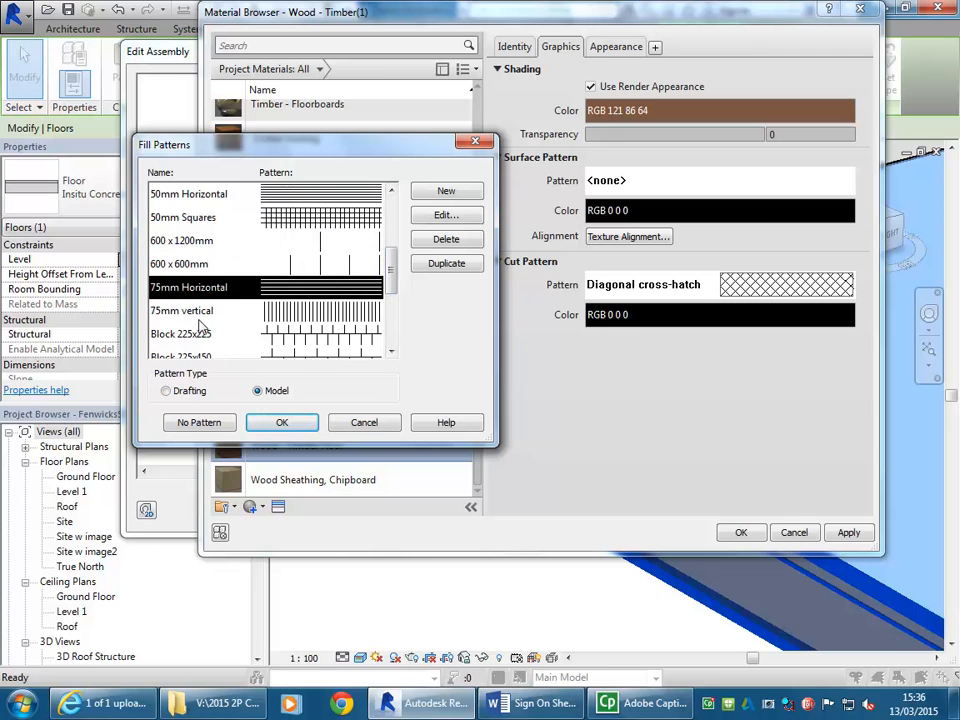
{"action": "left_click_drag", "start_coordinate": [393, 280], "coordinate": [394, 228]}
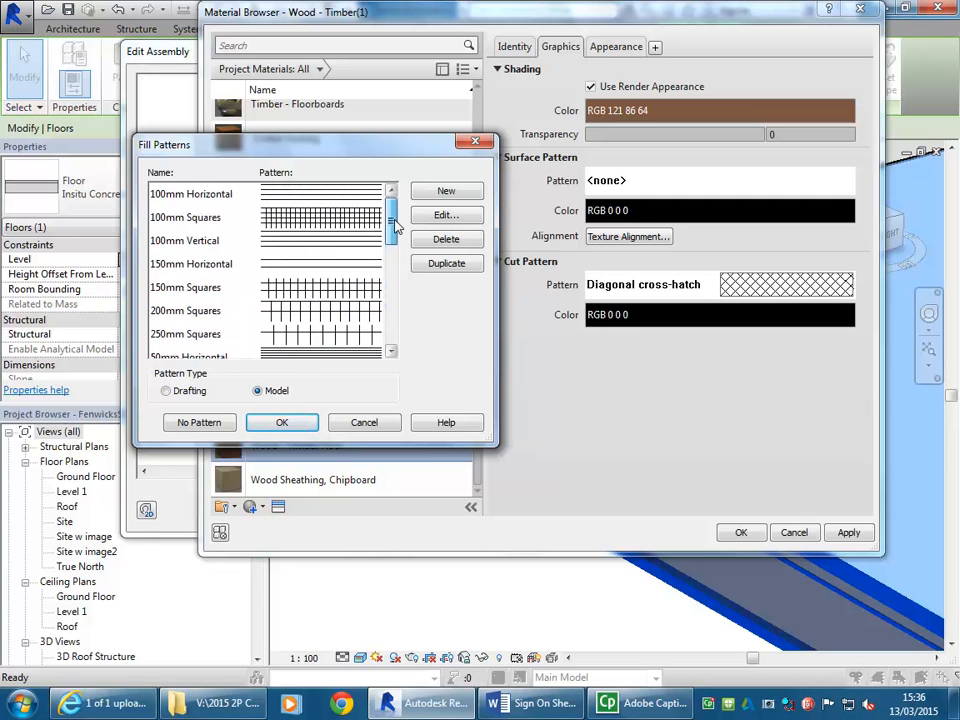
Compare the 100mm and 150mm line patterns and set the material's surface pattern to the 100mm Vertical model pattern.
{"action": "left_click", "coordinate": [186, 241]}
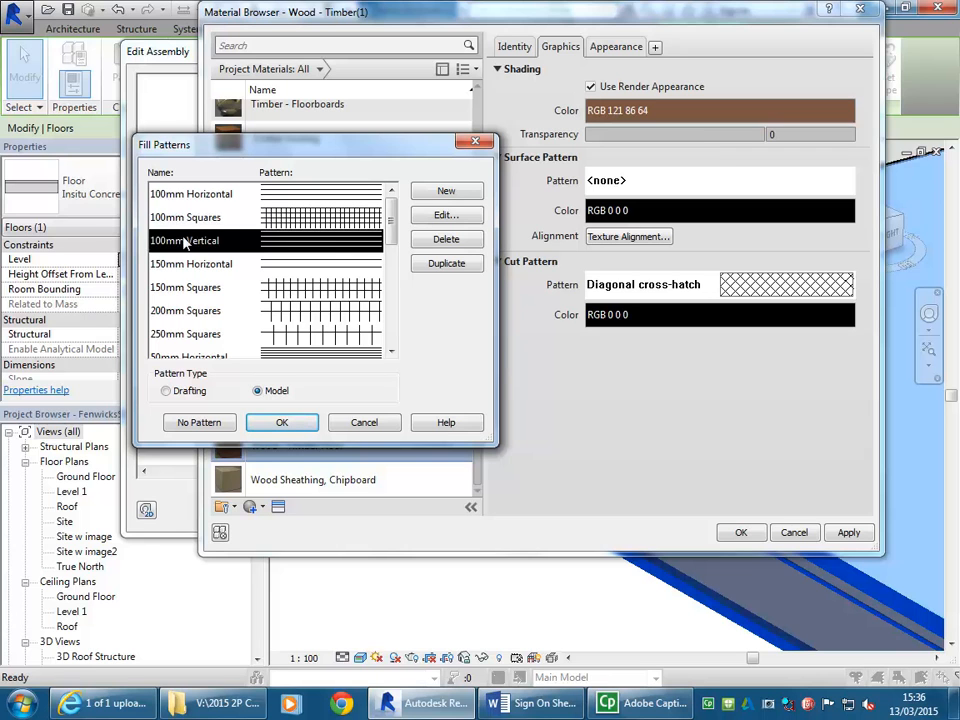
{"action": "left_click", "coordinate": [186, 196]}
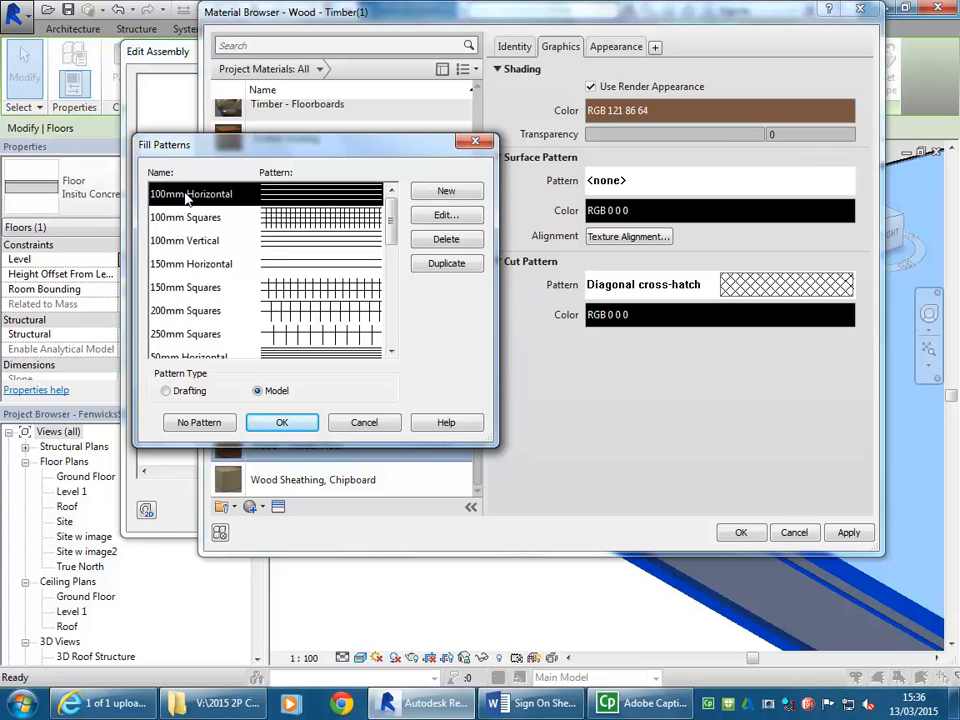
{"action": "left_click", "coordinate": [188, 265]}
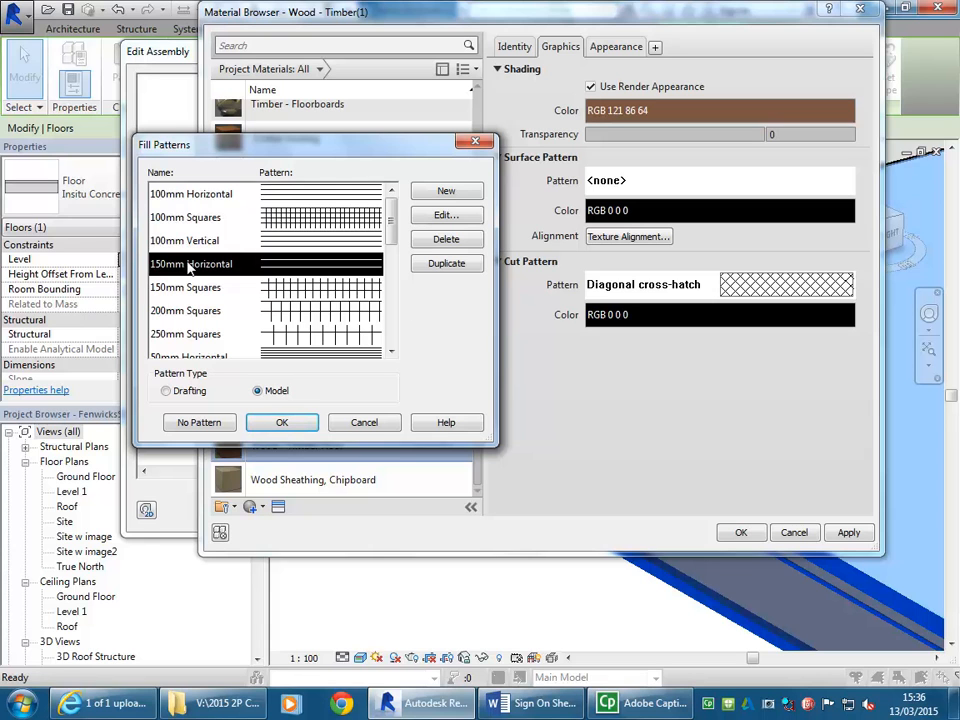
{"action": "left_click", "coordinate": [186, 196]}
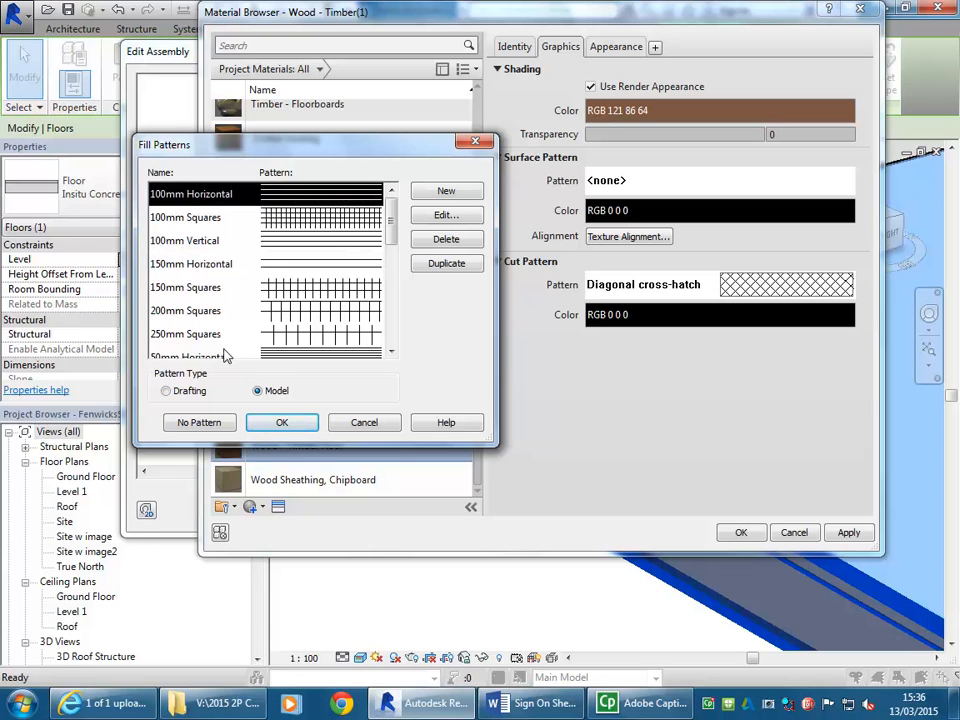
{"action": "left_click", "coordinate": [170, 247]}
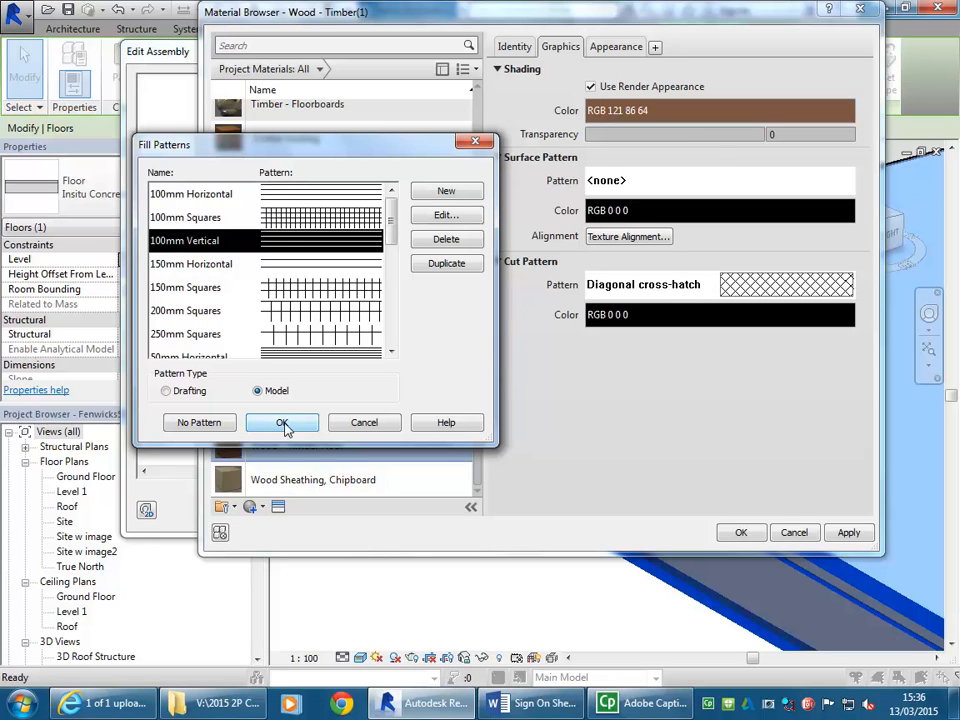
{"action": "left_click", "coordinate": [207, 196]}
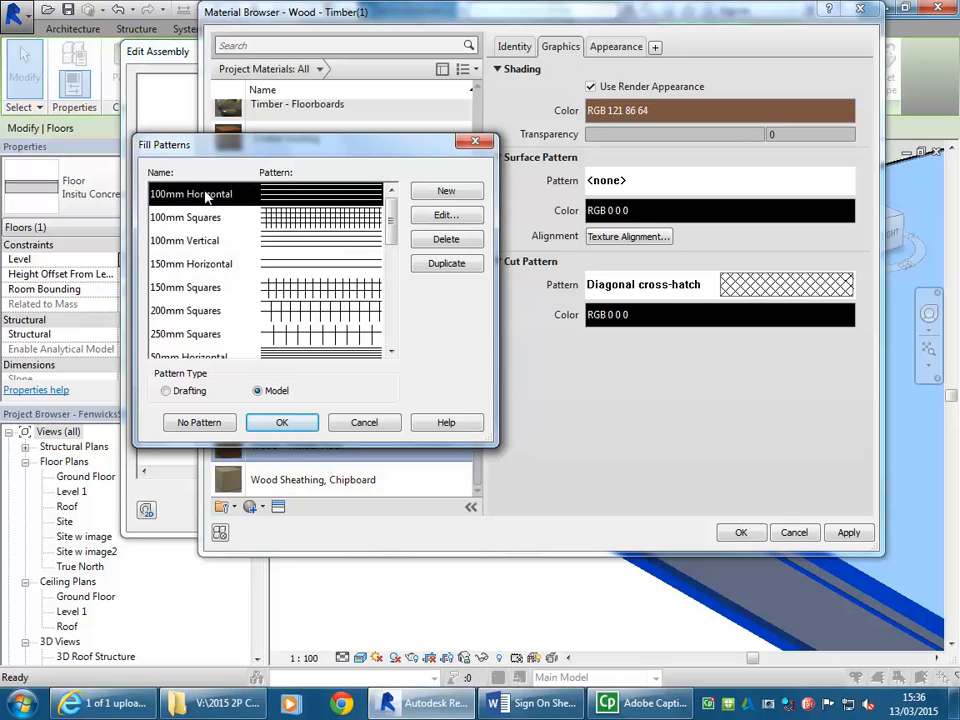
{"action": "left_click", "coordinate": [195, 240]}
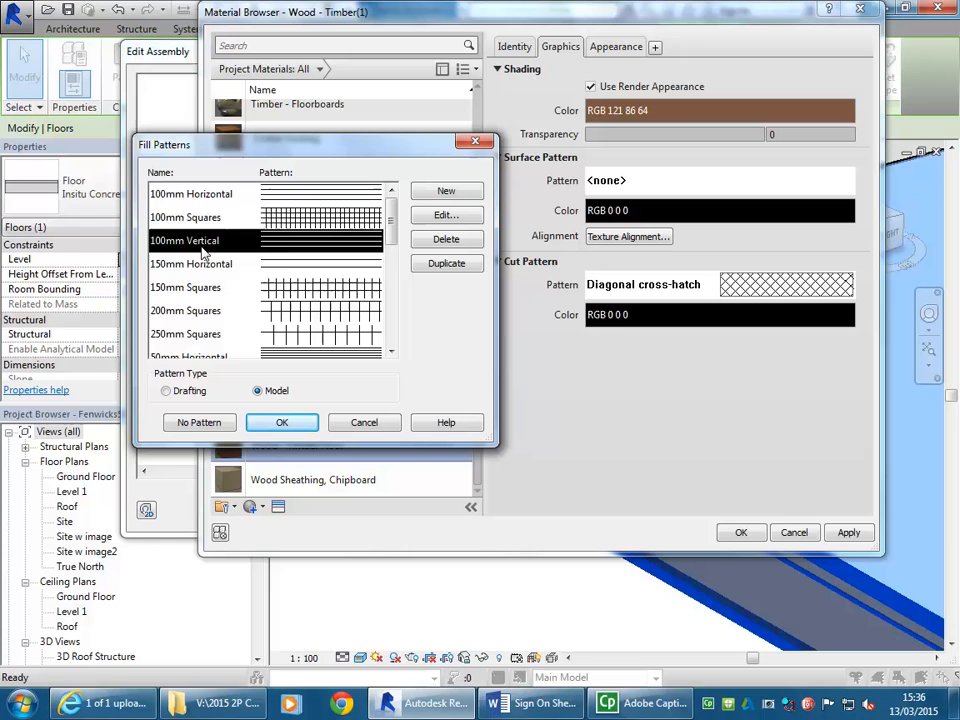
{"action": "left_click", "coordinate": [282, 424]}
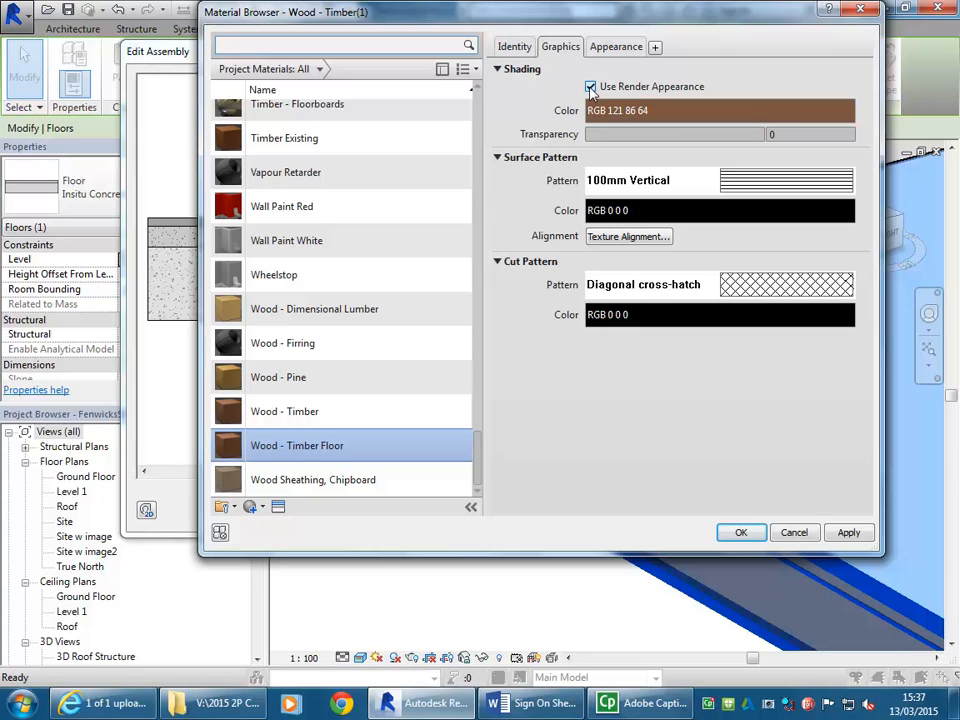
Stop the shading from using the render appearance and set its colour to light yellow, RGB 255 255 149.
{"action": "left_click", "coordinate": [661, 119]}
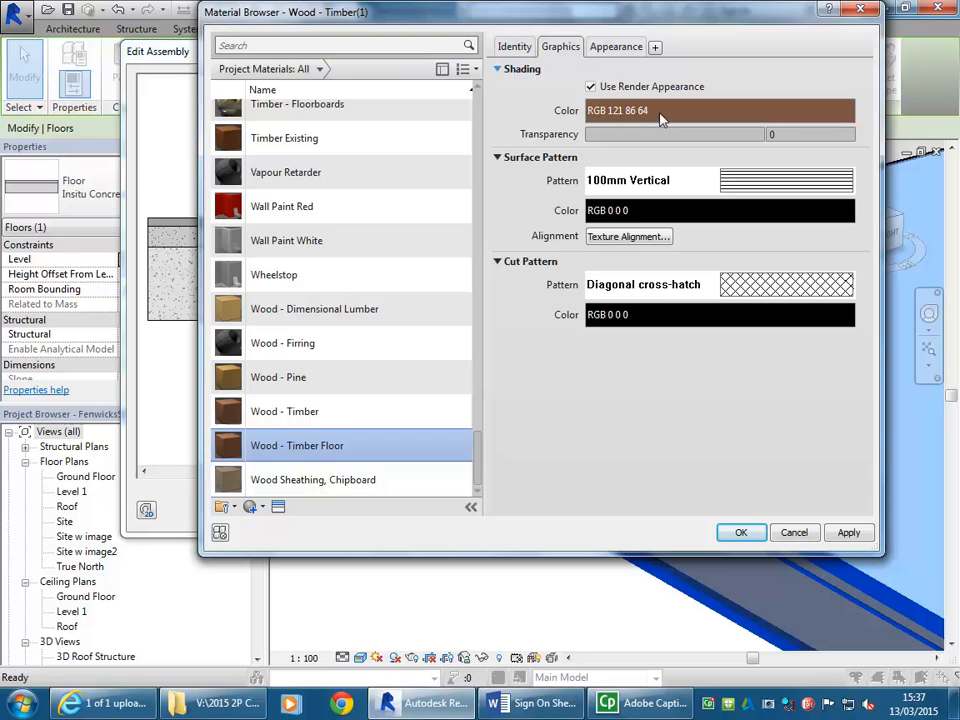
{"action": "left_click", "coordinate": [591, 87]}
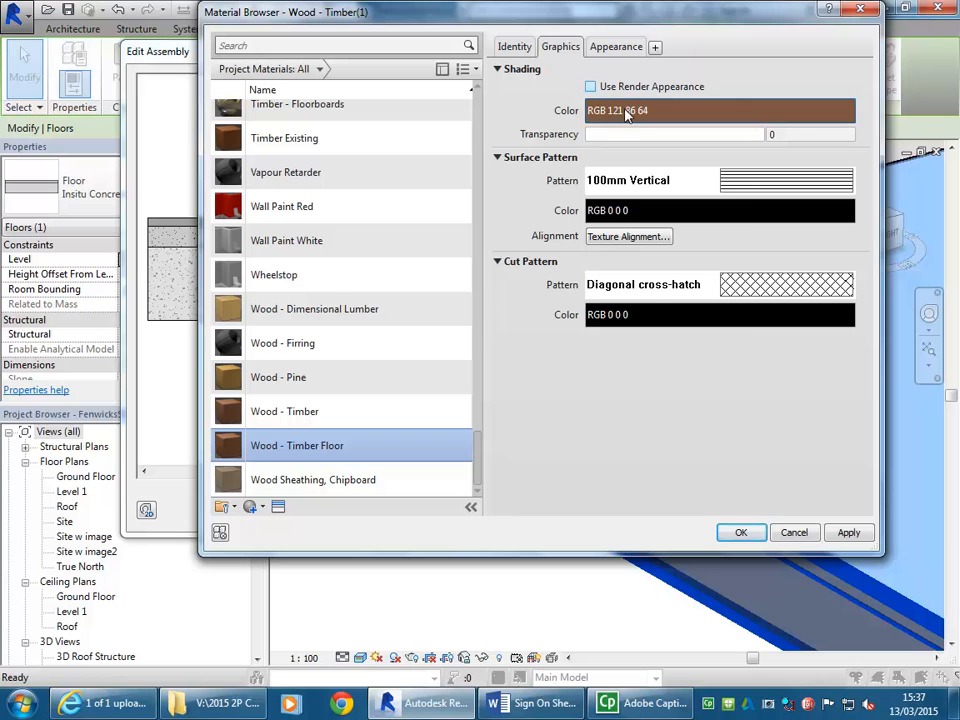
{"action": "left_click", "coordinate": [630, 112]}
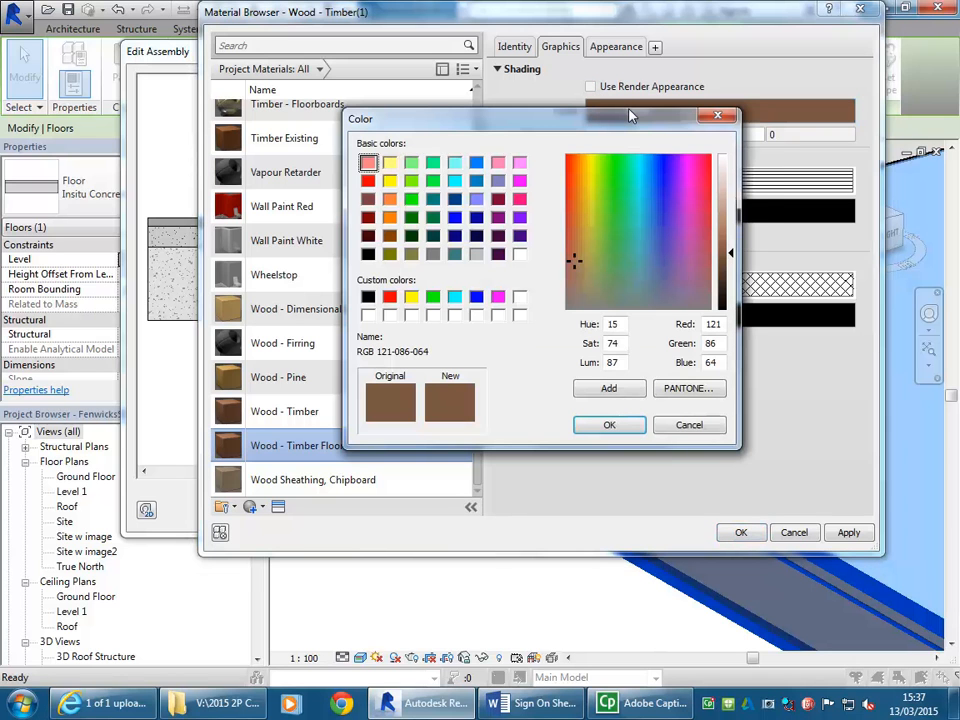
{"action": "left_click", "coordinate": [389, 163]}
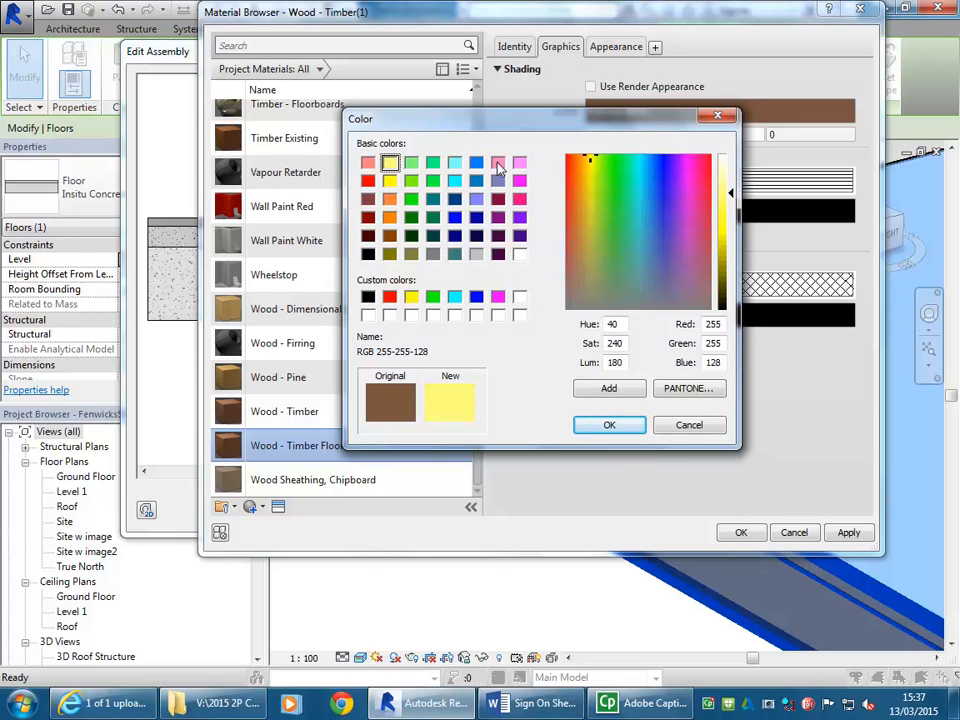
{"action": "left_click_drag", "start_coordinate": [731, 197], "coordinate": [733, 192]}
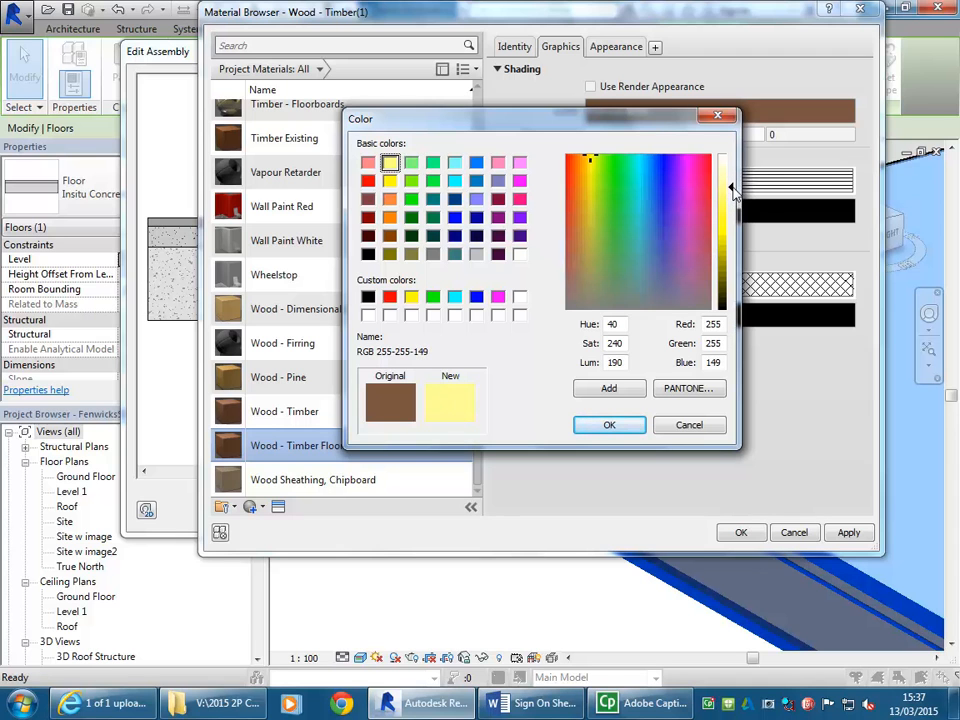
{"action": "left_click", "coordinate": [607, 425]}
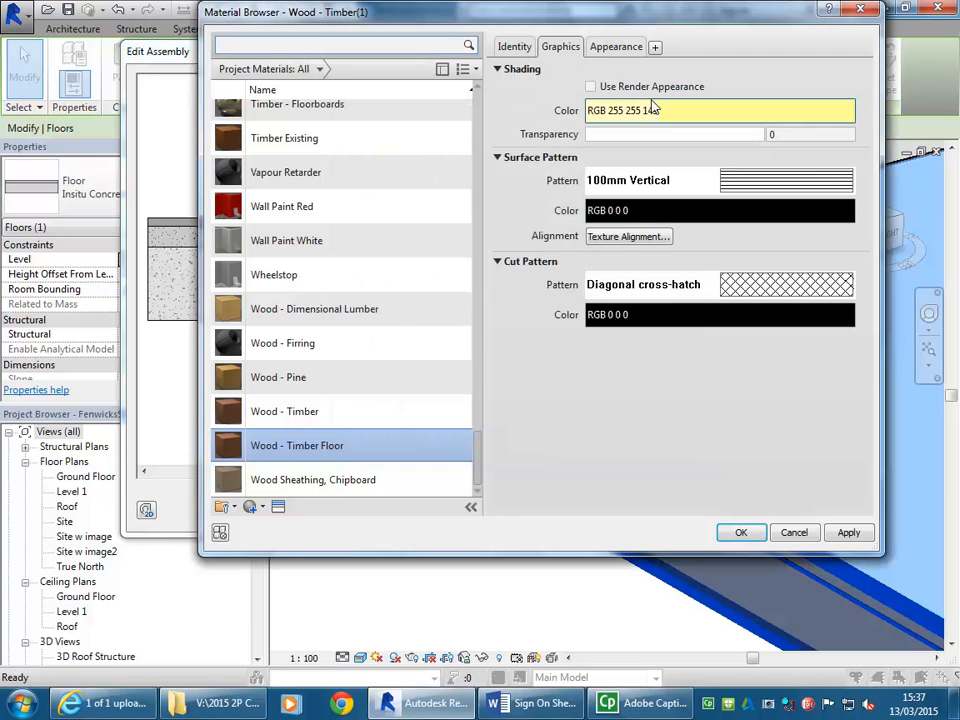
Accept the material and layer assembly, inspect the timber finish in the section preview, and confirm the floor type.
{"action": "left_click", "coordinate": [740, 535]}
{"action": "left_click", "coordinate": [597, 511]}
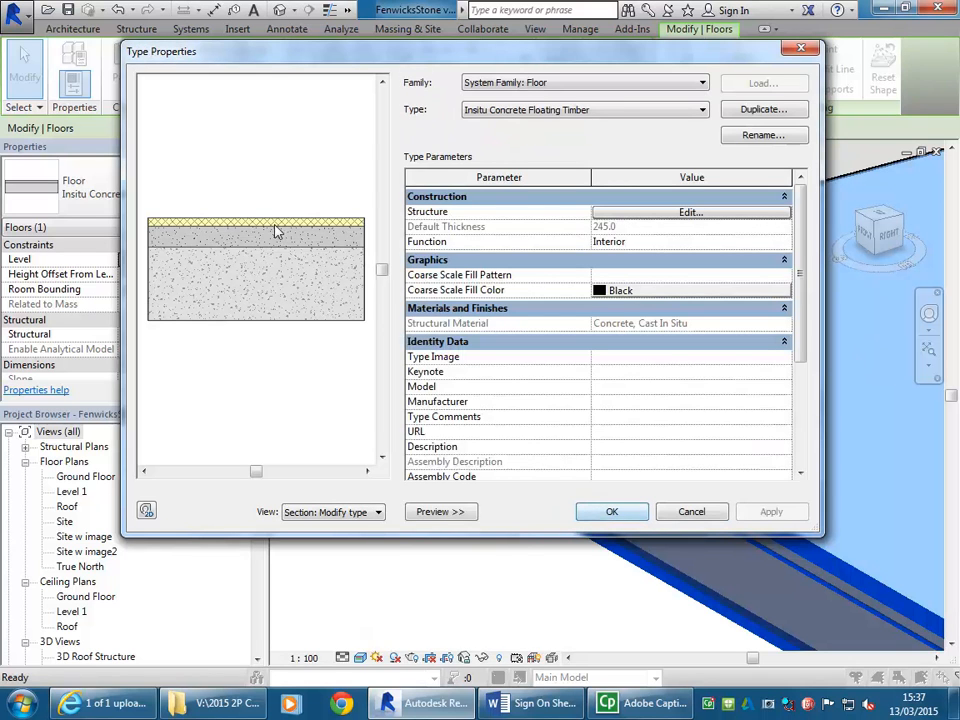
{"action": "scroll", "coordinate": [275, 228], "scroll_direction": "up", "scroll_amount": 3}
{"action": "scroll", "coordinate": [273, 229], "scroll_direction": "up", "scroll_amount": 1}
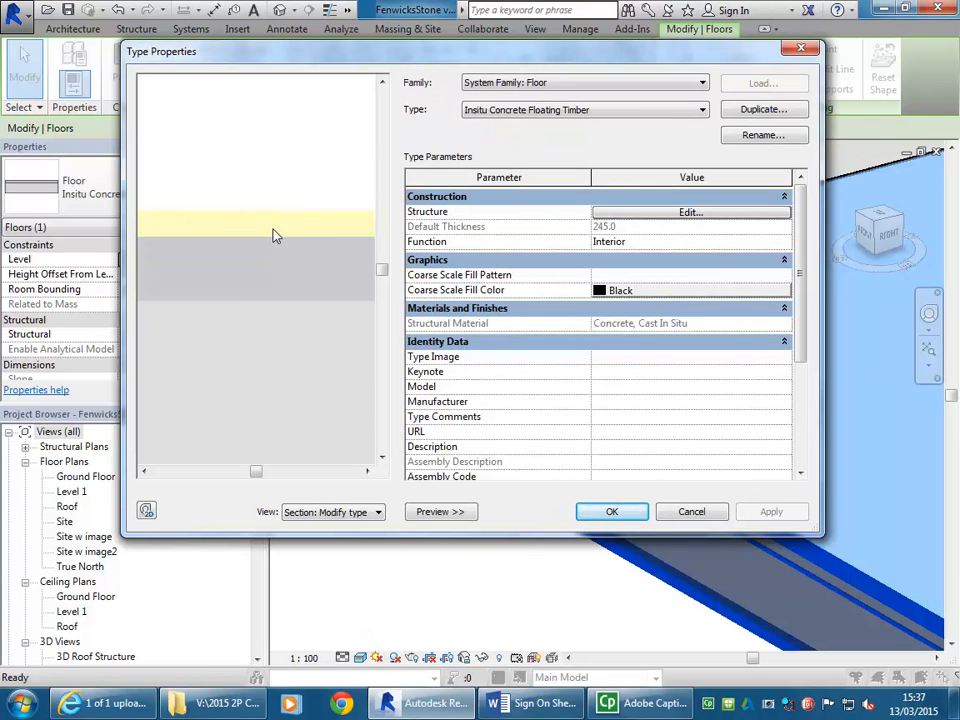
{"action": "scroll", "coordinate": [283, 229], "scroll_direction": "down", "scroll_amount": 3}
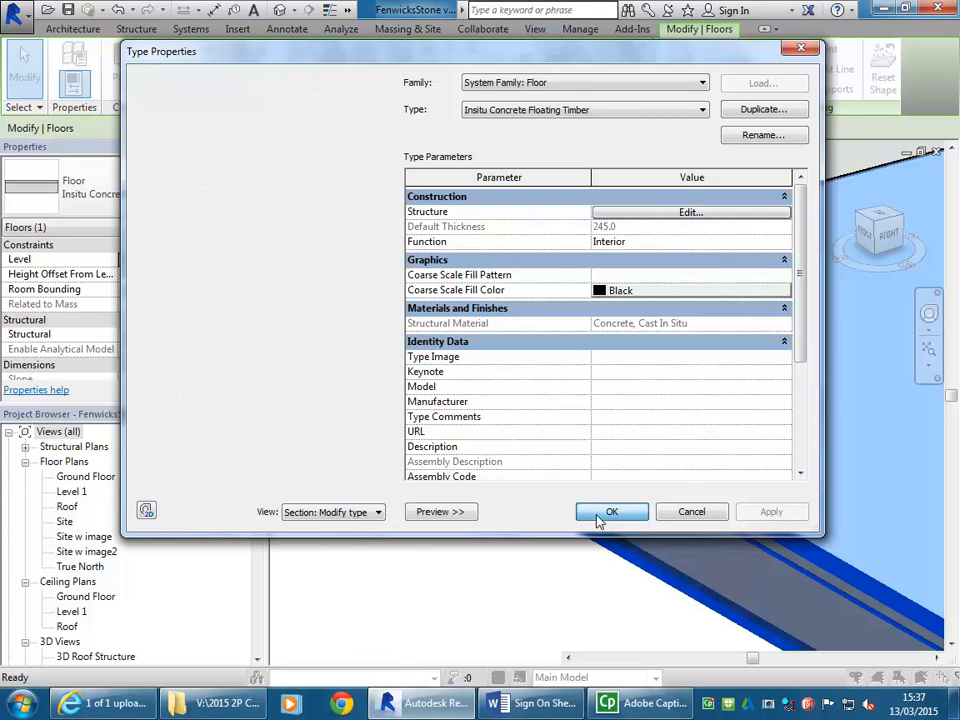
{"action": "left_click", "coordinate": [611, 512]}
Deselect the floor and set the 3D view's visual style to Shaded.
{"action": "left_click", "coordinate": [454, 575]}
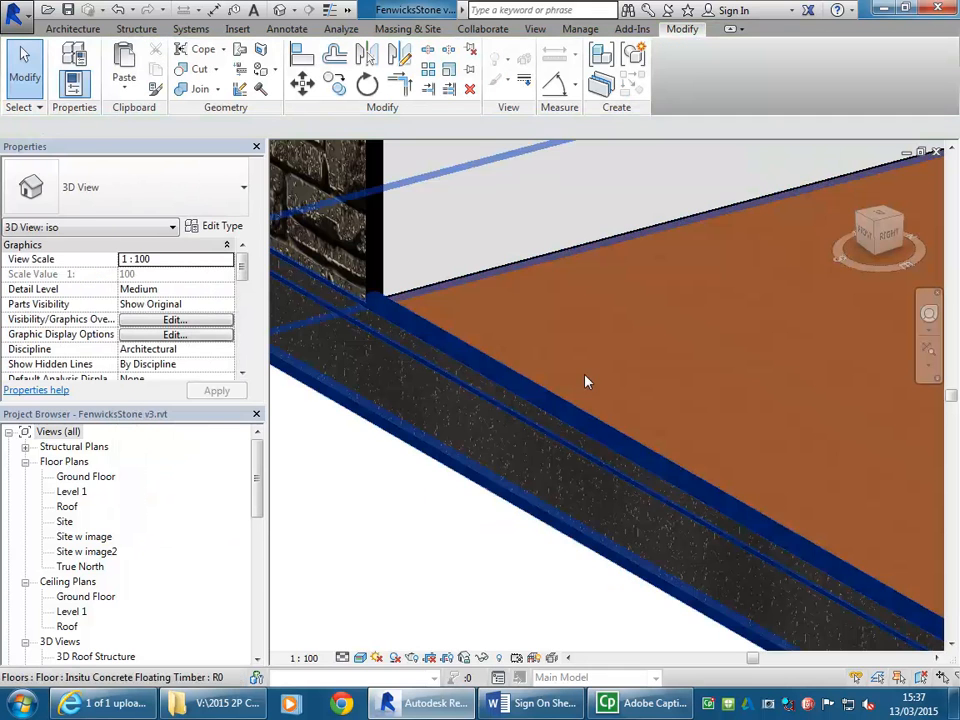
{"action": "left_click", "coordinate": [361, 658]}
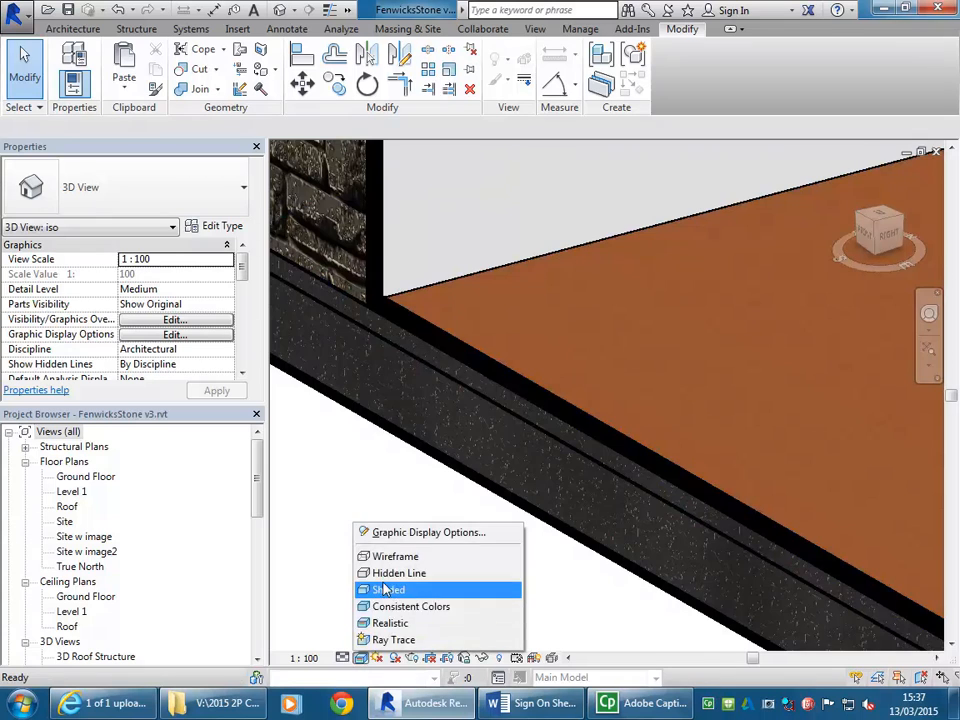
{"action": "left_click", "coordinate": [389, 589]}
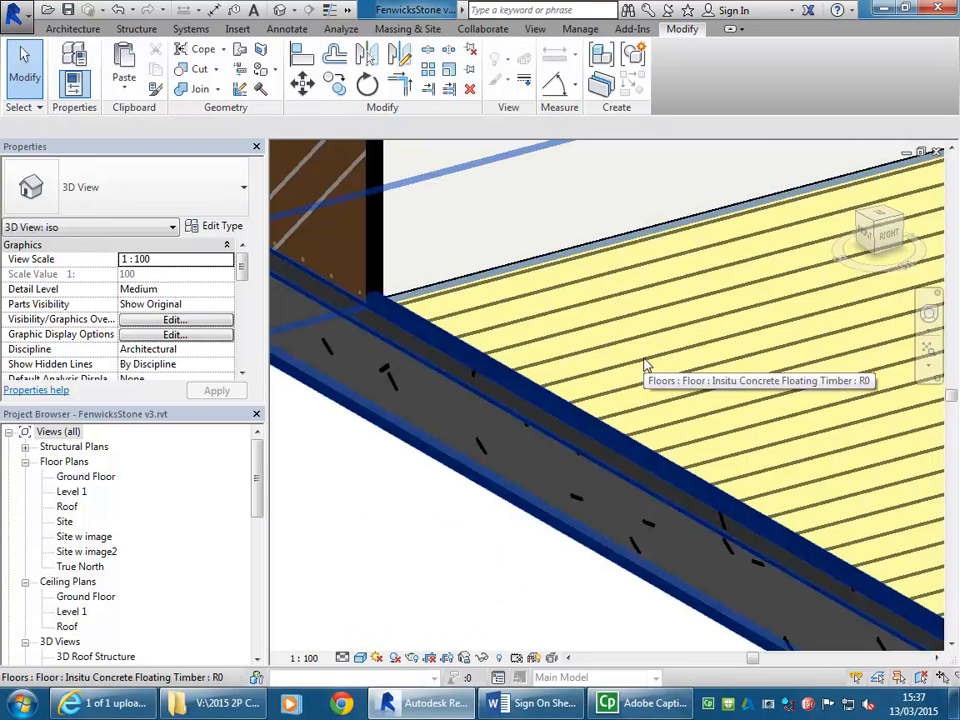
Reopen the floor type's layer structure and bring up the appearance settings of the 20 mm finish layer's Wood - Timber Floor material.
{"action": "left_click", "coordinate": [603, 421]}
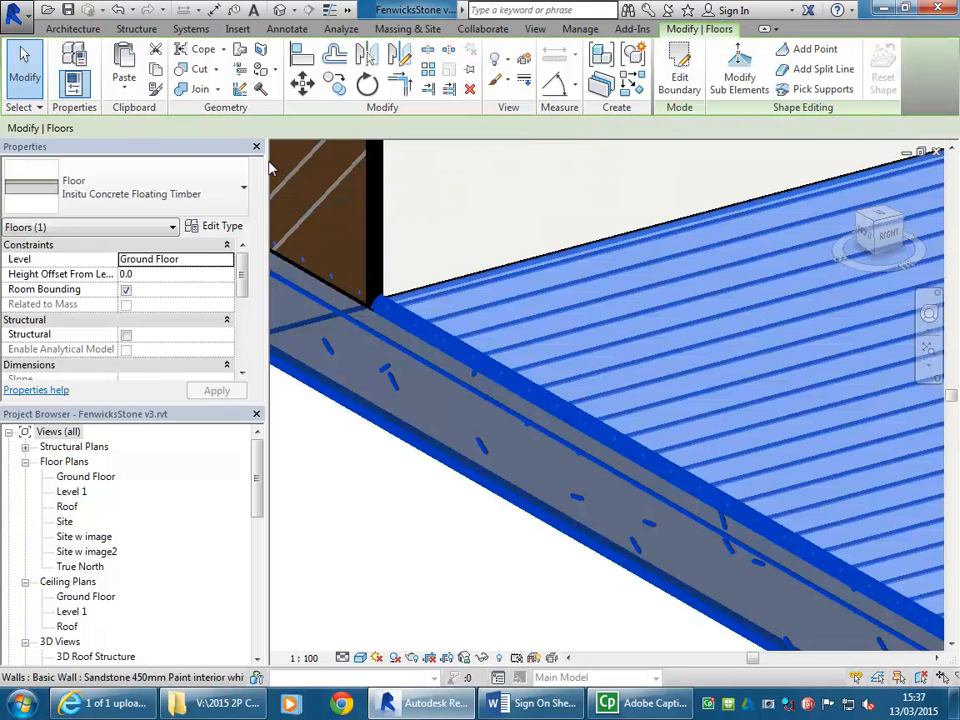
{"action": "left_click", "coordinate": [214, 228]}
{"action": "left_click", "coordinate": [628, 213]}
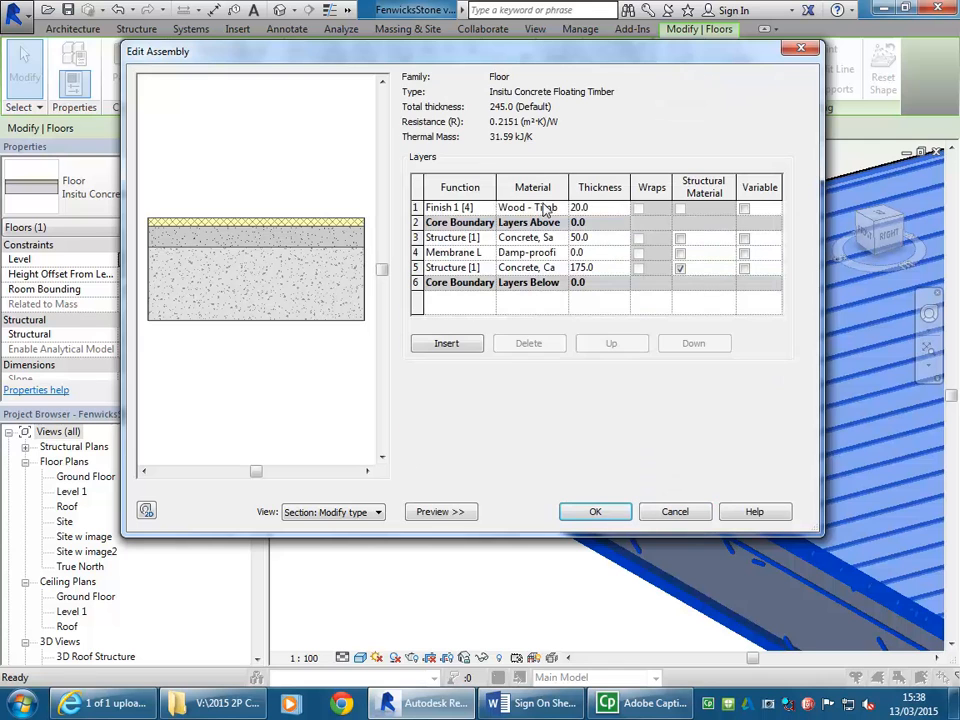
{"action": "left_click", "coordinate": [563, 208]}
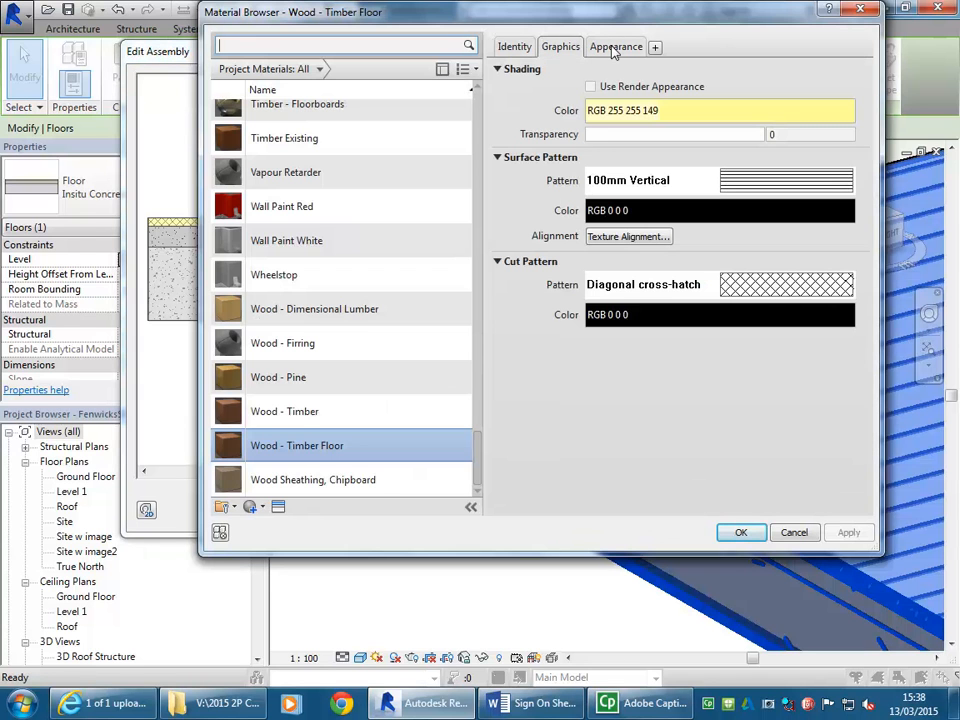
{"action": "left_click", "coordinate": [613, 47]}
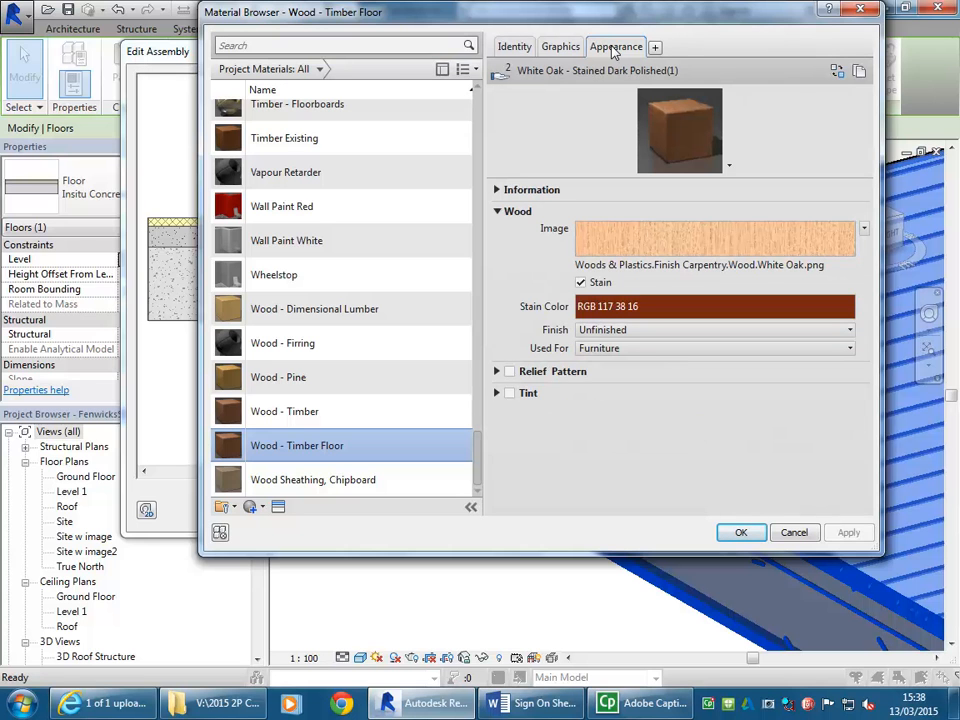
{"action": "left_click_drag", "start_coordinate": [702, 23], "coordinate": [505, 35]}
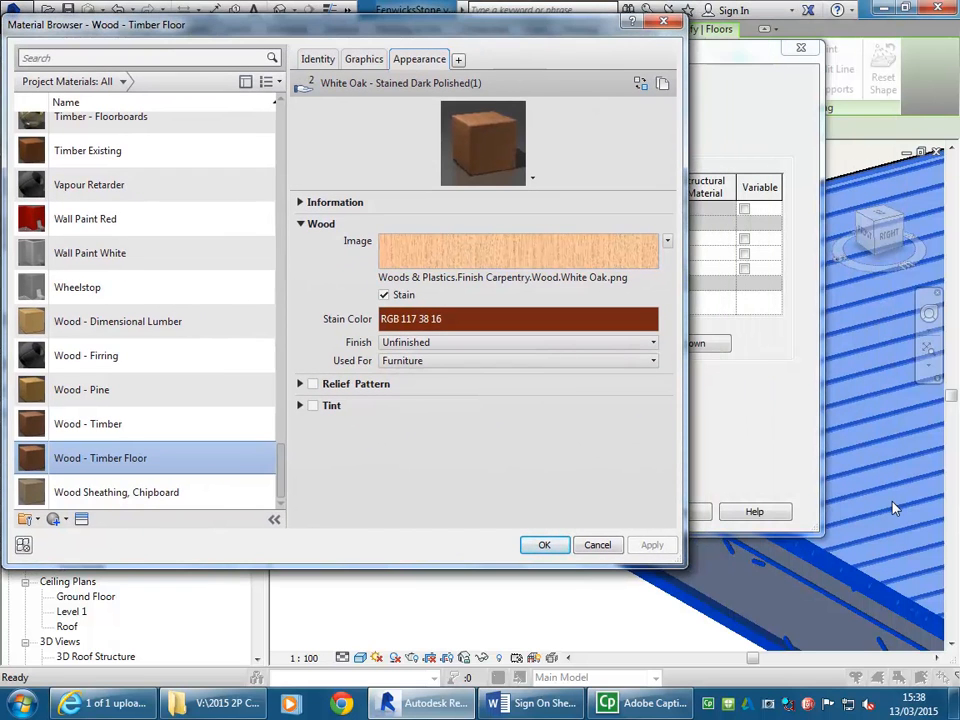
Start replacing the Wood - Timber Floor material's appearance asset and list the Flooring/Wood assets of the Appearance Library.
{"action": "mouse_move", "coordinate": [512, 262]}
{"action": "right_click", "coordinate": [421, 62]}
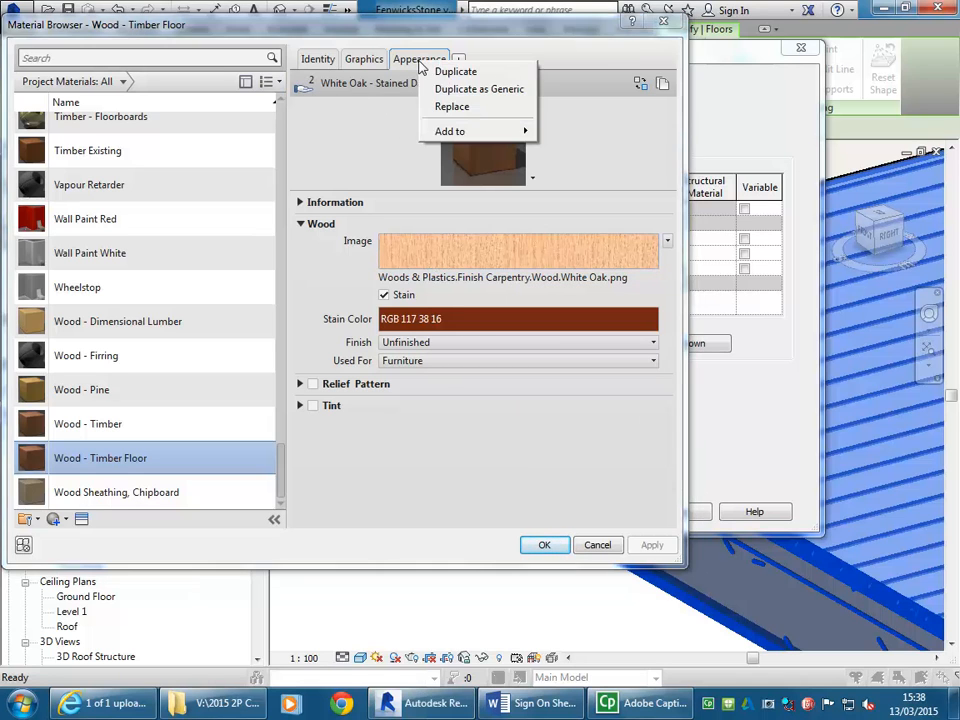
{"action": "left_click", "coordinate": [449, 107]}
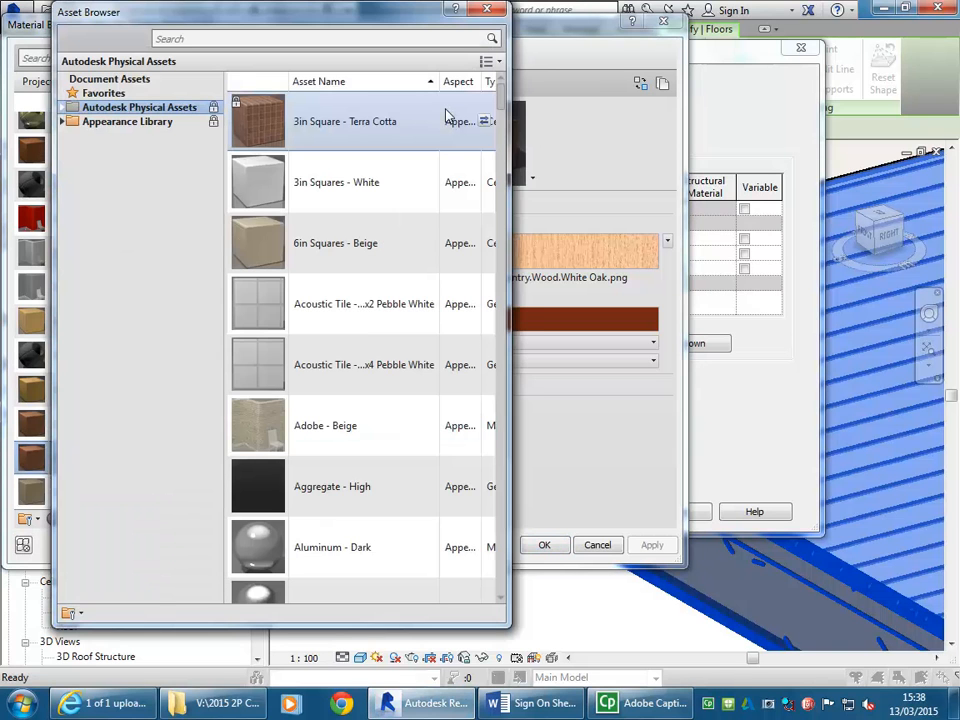
{"action": "left_click", "coordinate": [62, 121]}
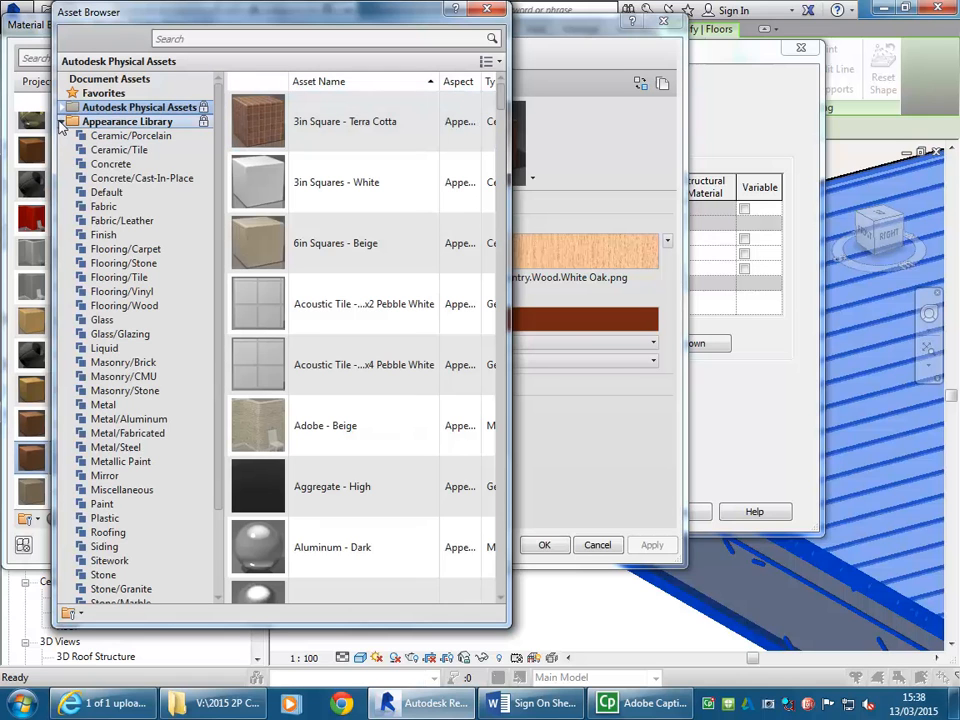
{"action": "left_click_drag", "start_coordinate": [223, 176], "coordinate": [222, 216]}
{"action": "left_click", "coordinate": [112, 265]}
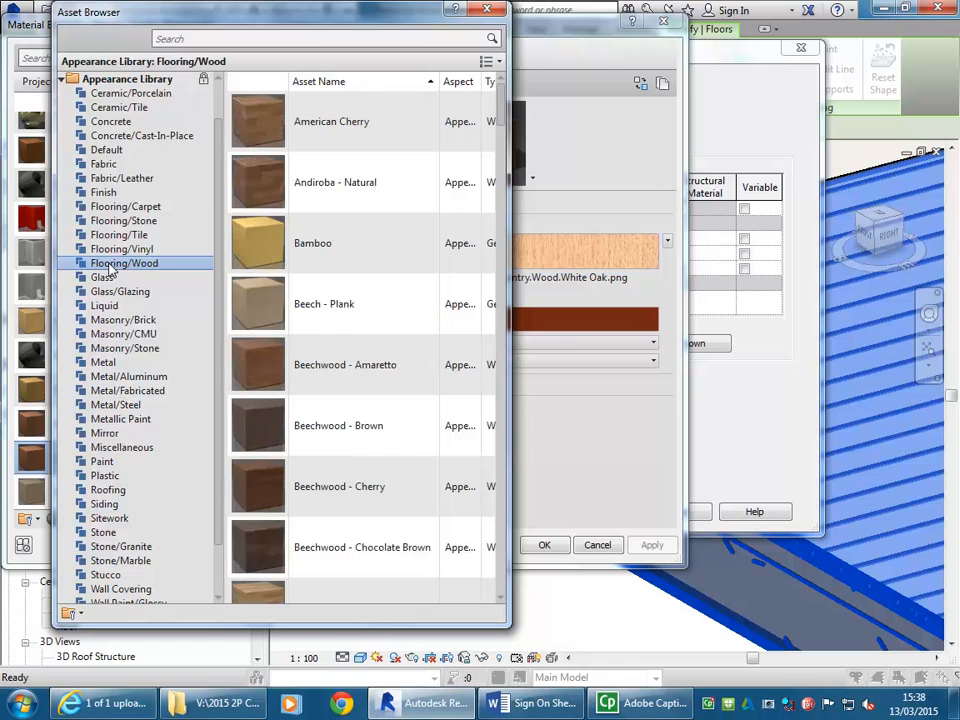
Replace the material's appearance with the Beechwood - Whisky flooring asset, check its preview and close the asset library.
{"action": "scroll", "coordinate": [358, 557], "scroll_direction": "down", "scroll_amount": 1}
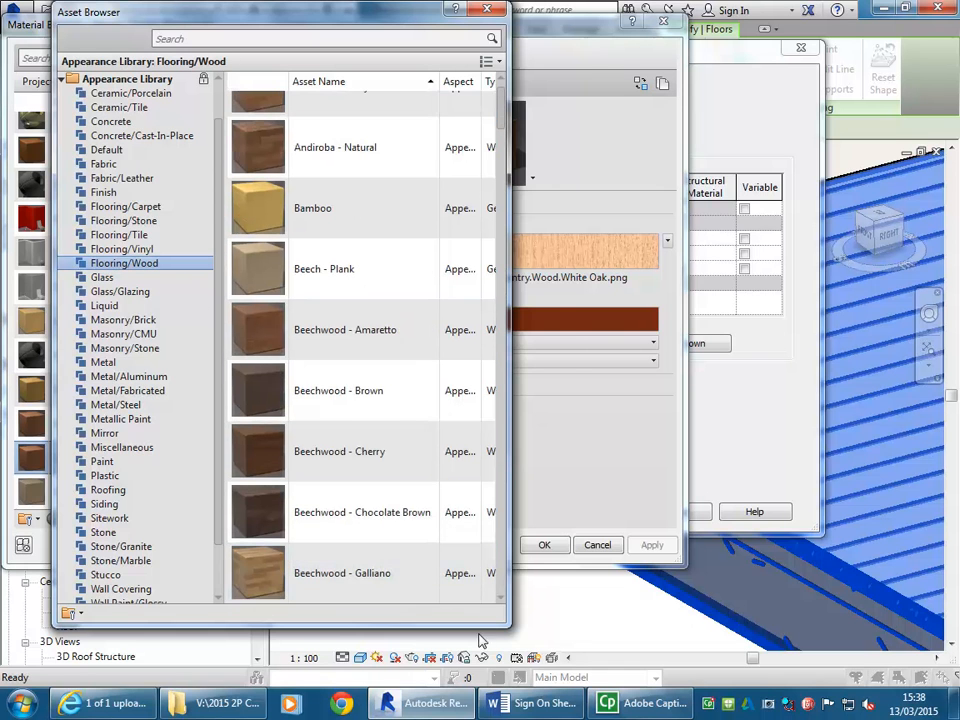
{"action": "left_click_drag", "start_coordinate": [503, 623], "coordinate": [637, 657]}
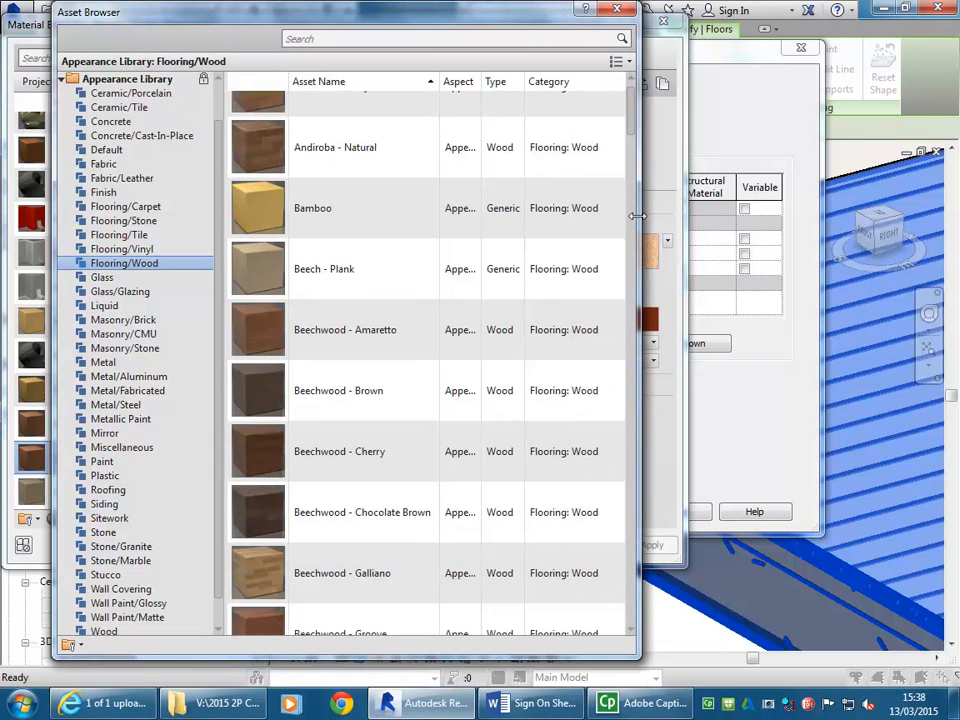
{"action": "left_click_drag", "start_coordinate": [628, 125], "coordinate": [640, 191]}
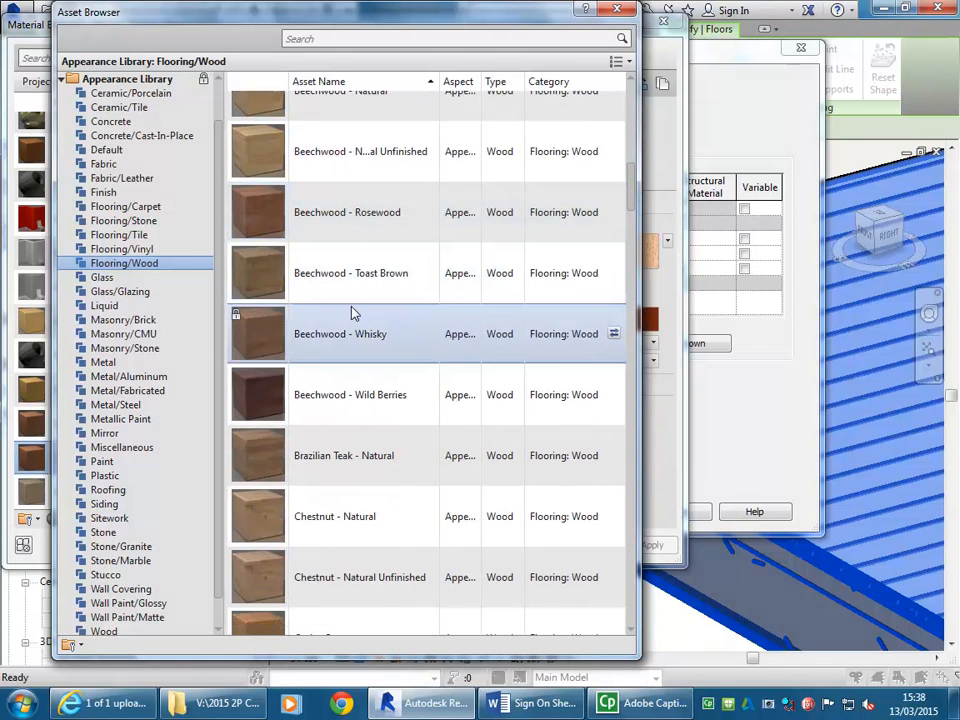
{"action": "double_click", "coordinate": [266, 344]}
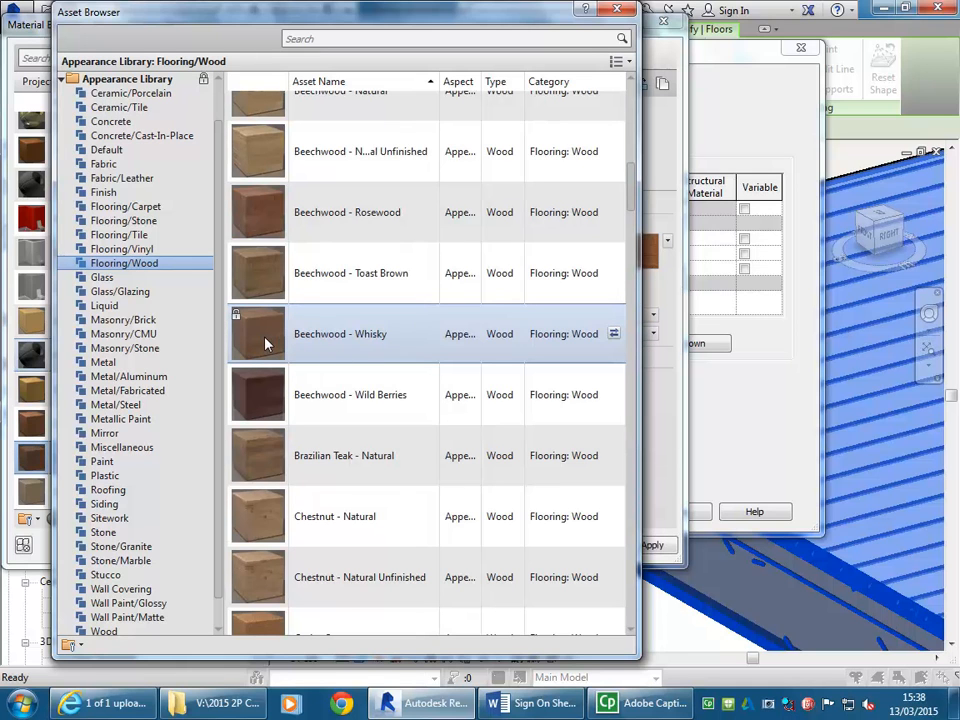
{"action": "left_click_drag", "start_coordinate": [463, 25], "coordinate": [566, 299]}
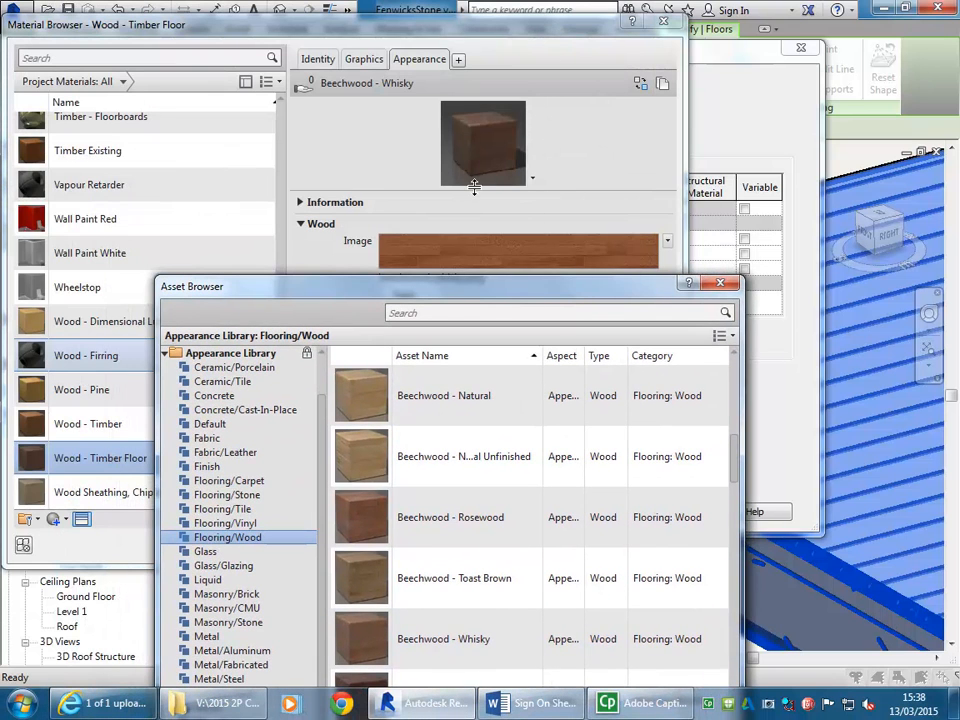
{"action": "left_click", "coordinate": [720, 283]}
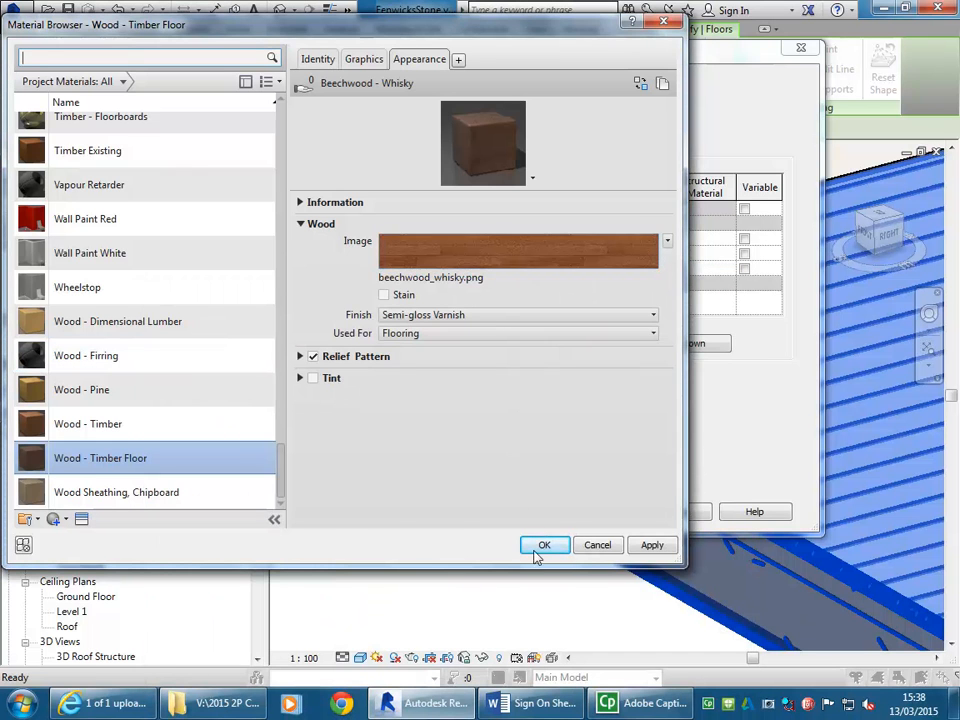
Accept the material, the layer assembly and the floor type, and deselect the ground floor.
{"action": "left_click", "coordinate": [543, 545]}
{"action": "left_click", "coordinate": [603, 512]}
{"action": "left_click", "coordinate": [607, 512]}
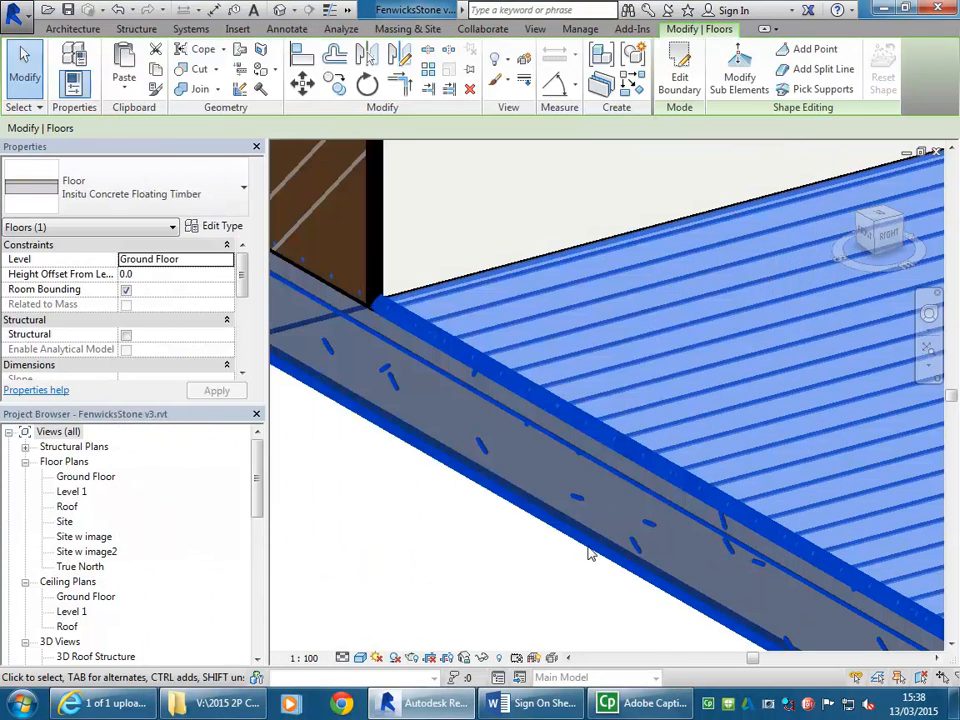
{"action": "left_click", "coordinate": [534, 600]}
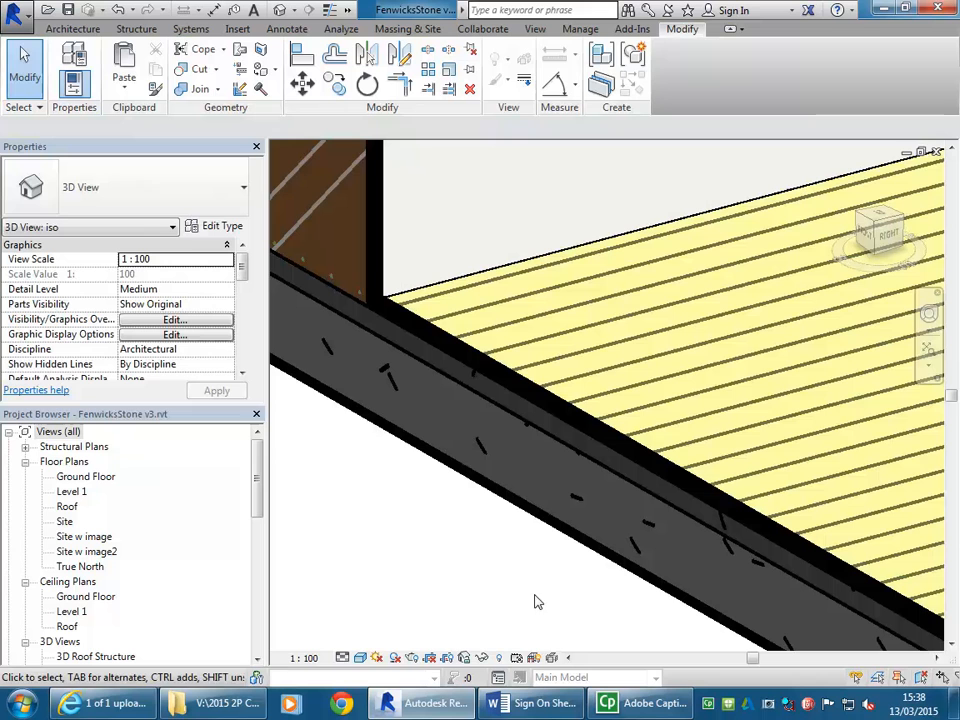
Set the 3D view's visual style to Realistic and inspect the timber finish on the ground floor.
{"action": "left_click", "coordinate": [360, 658]}
{"action": "left_click", "coordinate": [385, 624]}
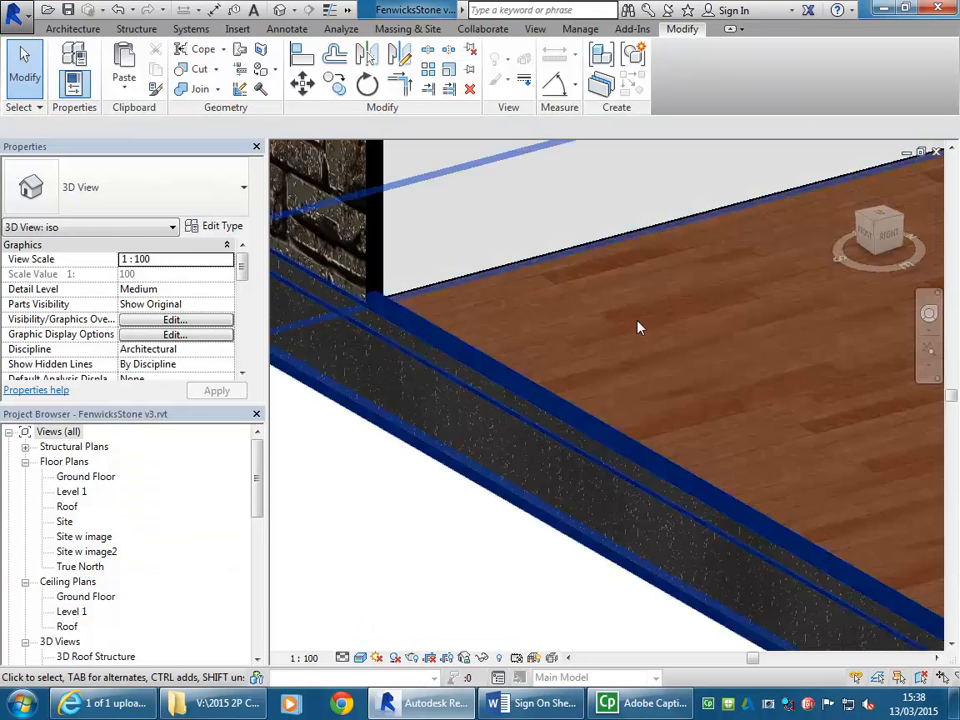
{"action": "scroll", "coordinate": [650, 327], "scroll_direction": "up", "scroll_amount": 2}
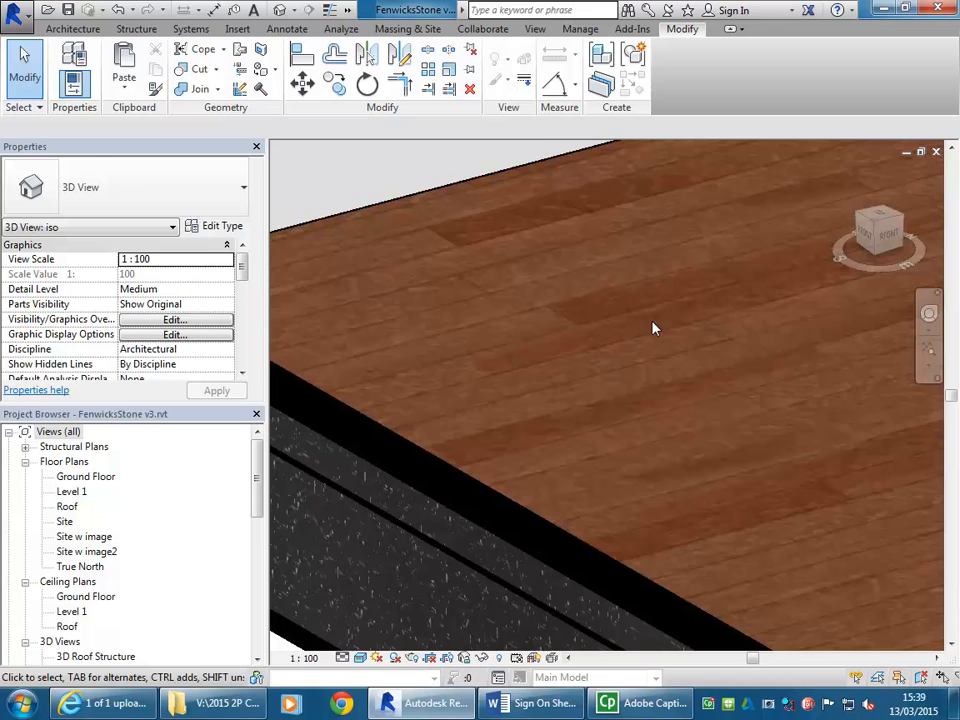
Examine the surface and front edge of the Level 1 floorboards and compare them with the ground floor's timber finish.
{"action": "scroll", "coordinate": [651, 326], "scroll_direction": "down", "scroll_amount": 3}
{"action": "middle_click_drag", "start_coordinate": [651, 326], "coordinate": [565, 561]}
{"action": "scroll", "coordinate": [482, 446], "scroll_direction": "up", "scroll_amount": 3}
{"action": "scroll", "coordinate": [588, 499], "scroll_direction": "up", "scroll_amount": 2}
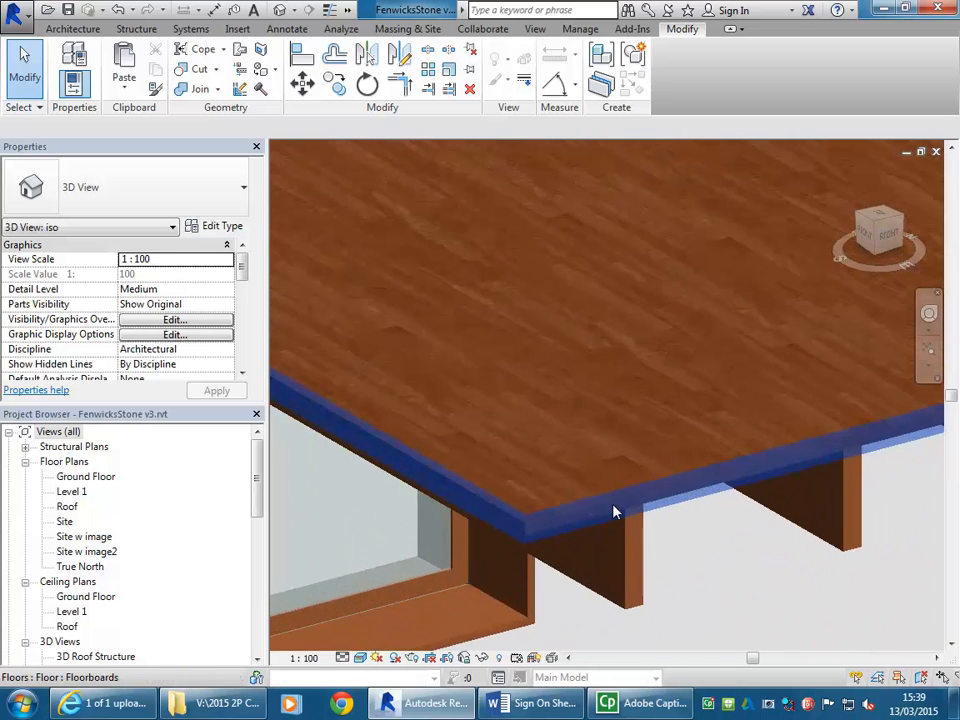
{"action": "middle_click_drag", "start_coordinate": [641, 450], "coordinate": [705, 477]}
{"action": "scroll", "coordinate": [619, 560], "scroll_direction": "up", "scroll_amount": 2}
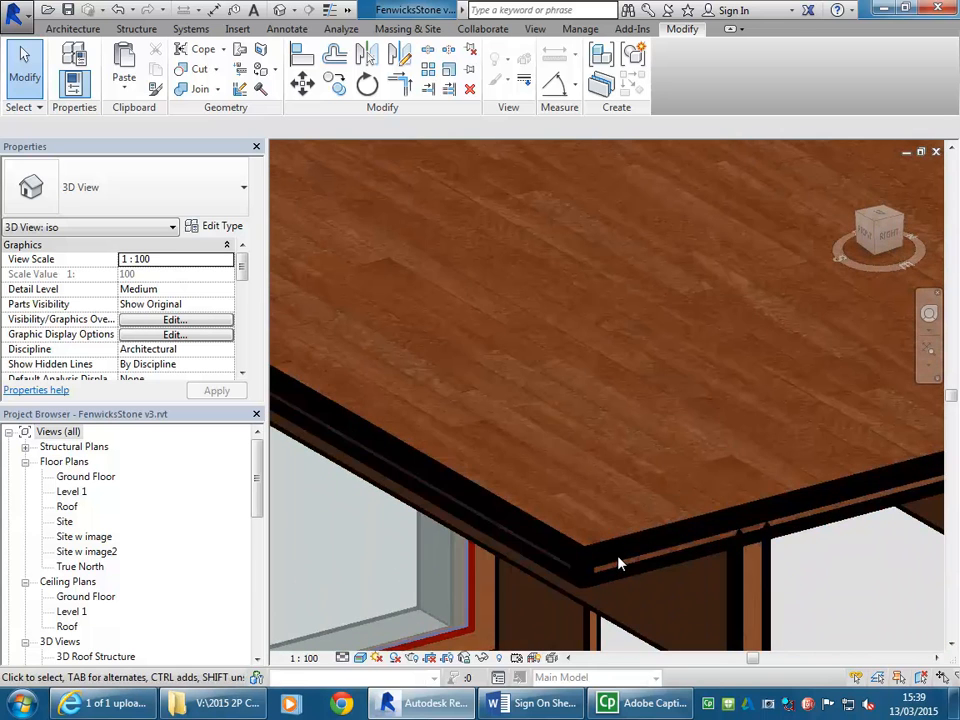
{"action": "left_click", "coordinate": [590, 567]}
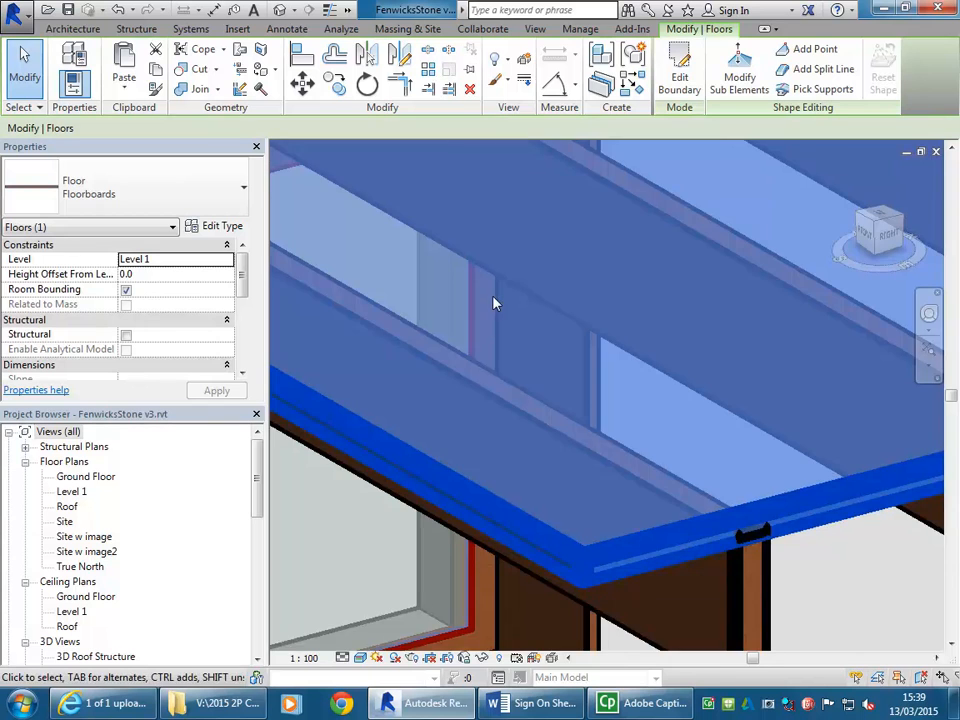
{"action": "middle_click_drag", "start_coordinate": [493, 302], "coordinate": [526, 388]}
{"action": "key", "text": "Escape"}
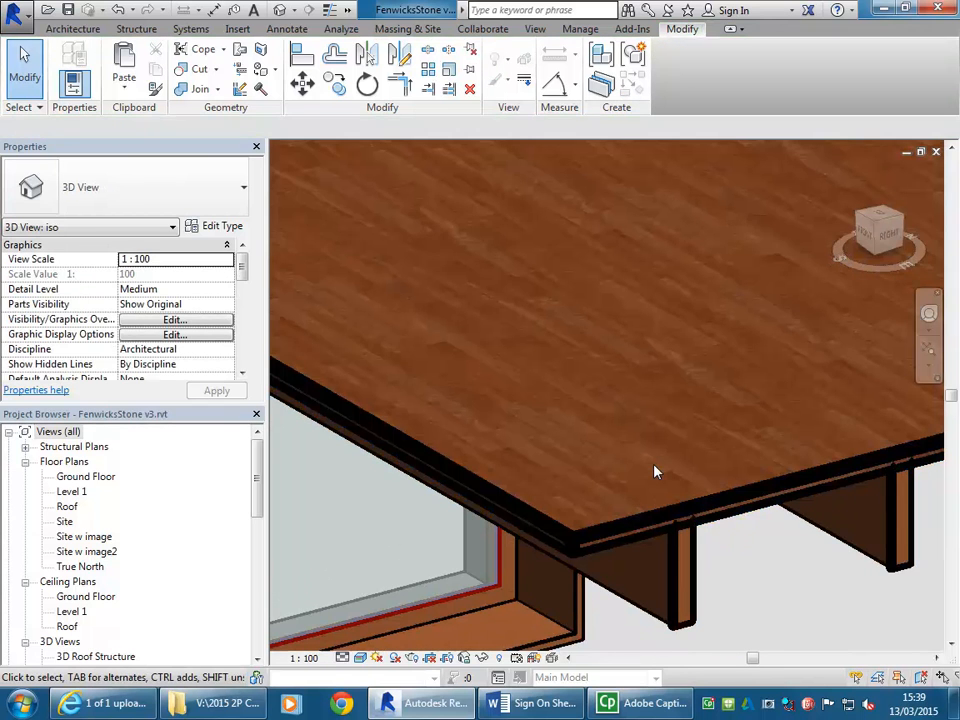
{"action": "left_click", "coordinate": [590, 540]}
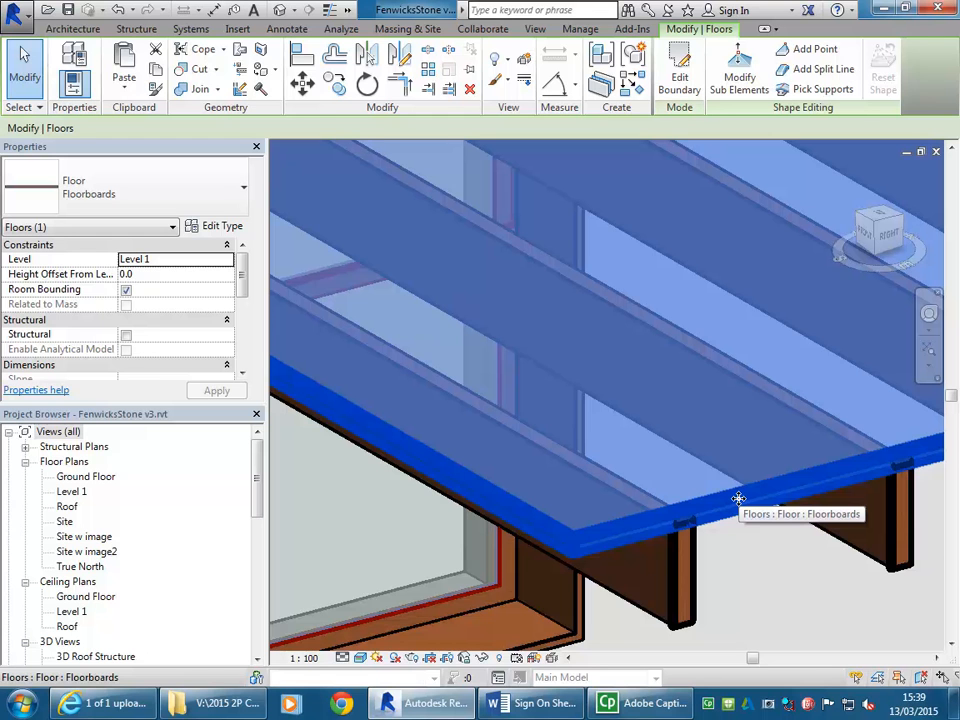
{"action": "left_click", "coordinate": [780, 565]}
{"action": "middle_click_drag", "start_coordinate": [778, 574], "coordinate": [691, 342]}
{"action": "scroll", "coordinate": [690, 348], "scroll_direction": "up", "scroll_amount": 1}
{"action": "scroll", "coordinate": [730, 460], "scroll_direction": "down", "scroll_amount": 1}
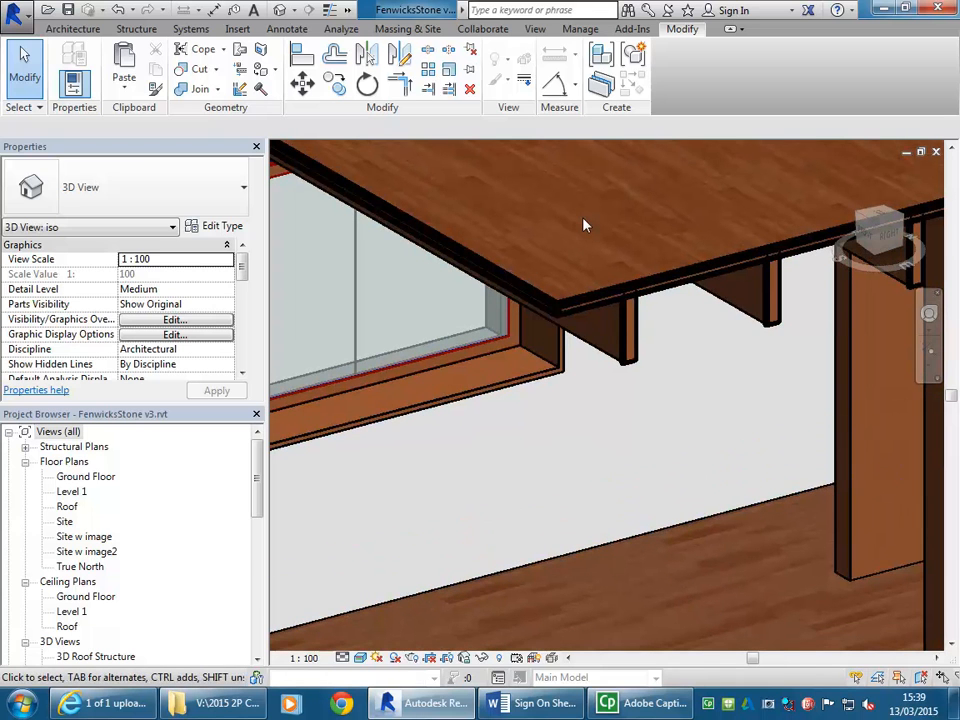
Assign the Wood - Timber Floor material to the structure layer of the Level 1 floor's Floorboards type.
{"action": "left_click", "coordinate": [659, 281]}
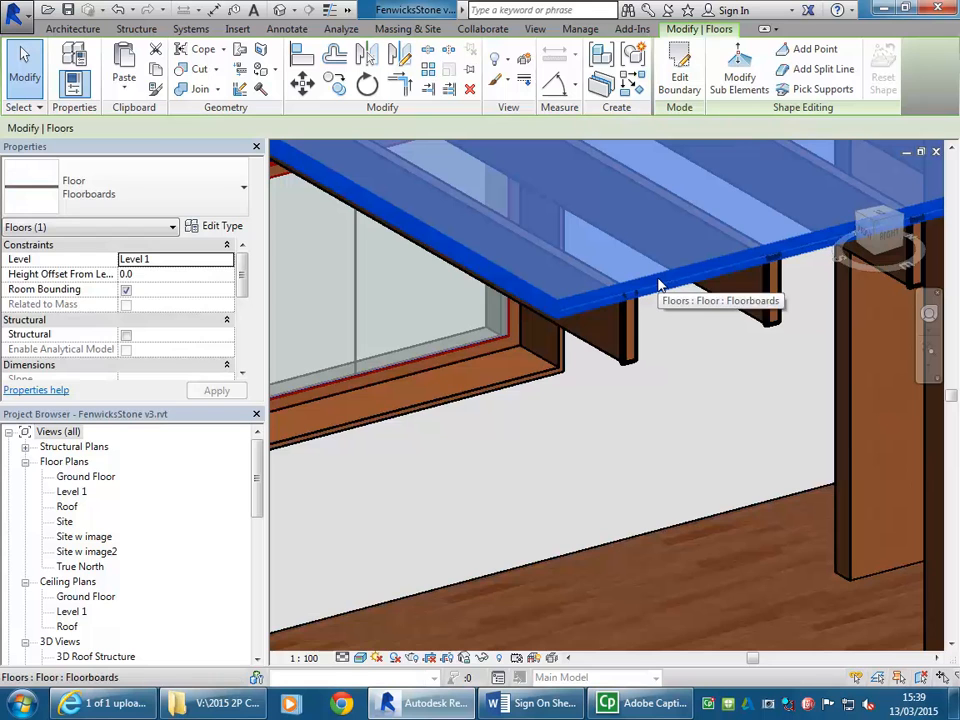
{"action": "left_click", "coordinate": [217, 227]}
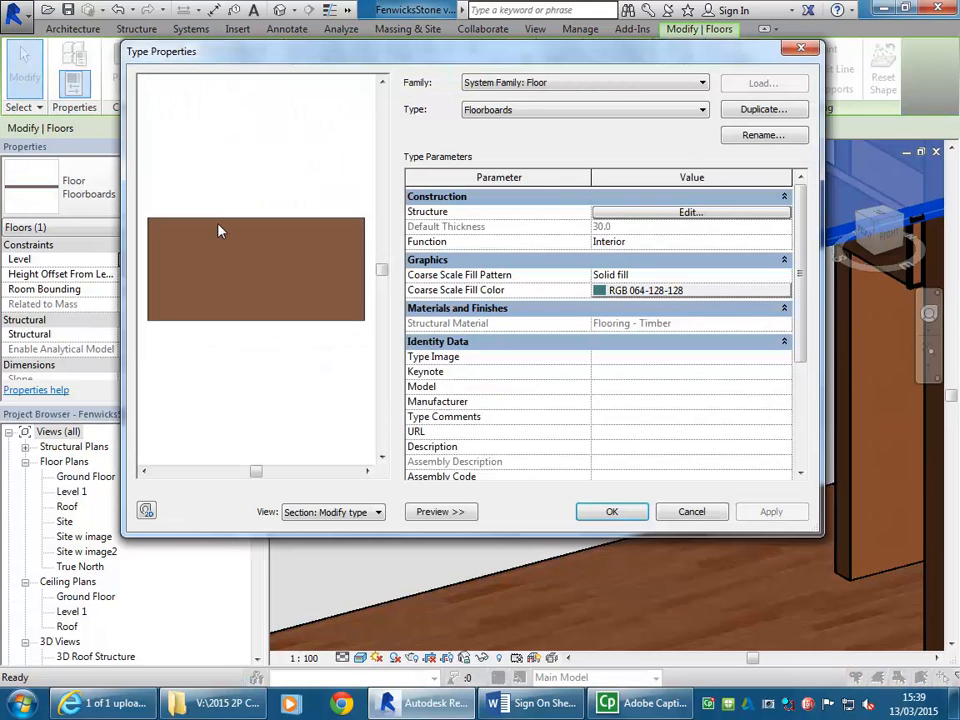
{"action": "left_click", "coordinate": [647, 216]}
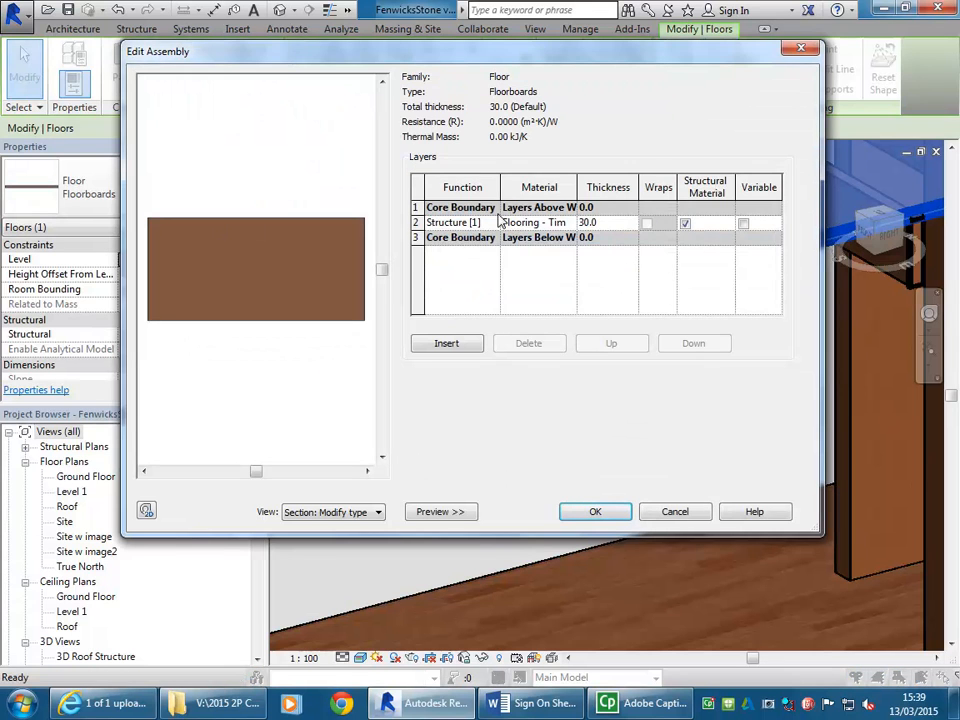
{"action": "left_click", "coordinate": [570, 223]}
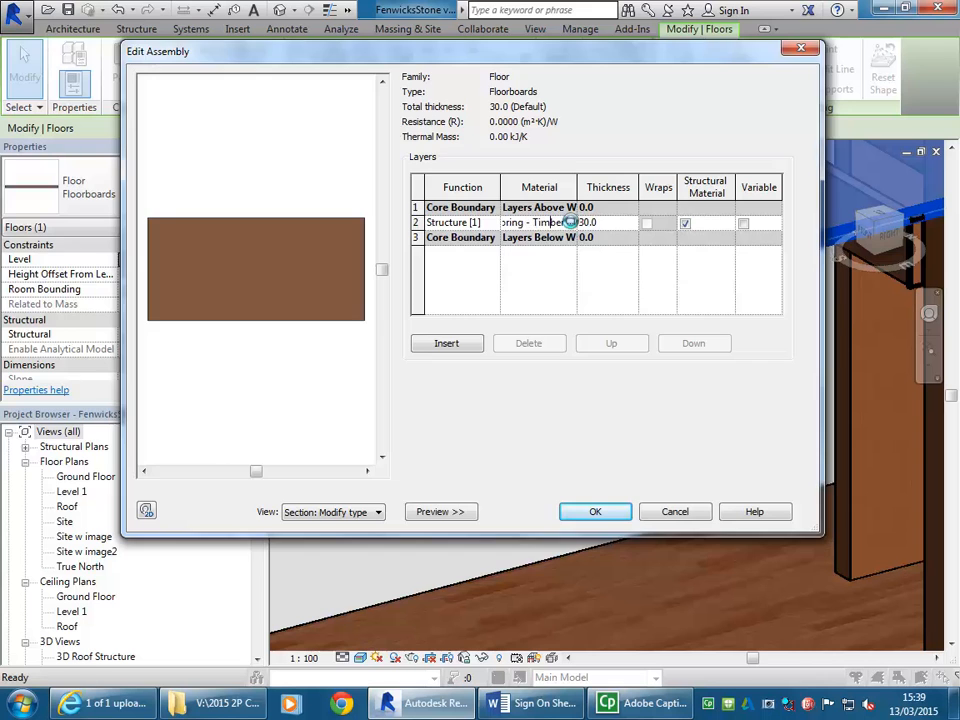
{"action": "left_click_drag", "start_coordinate": [282, 258], "coordinate": [282, 492]}
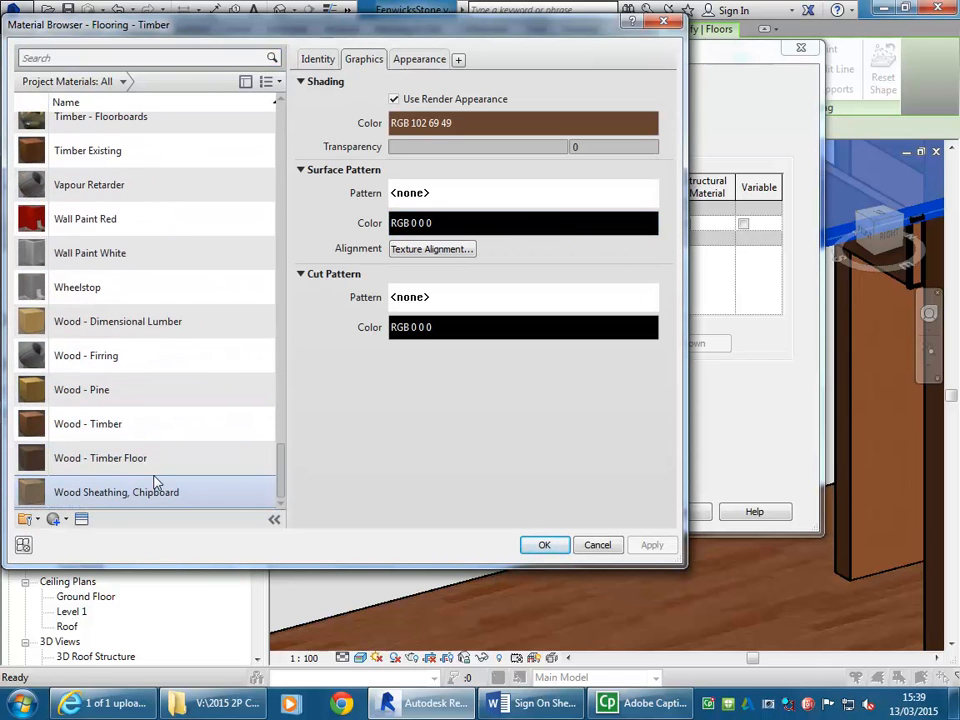
{"action": "left_click", "coordinate": [82, 465]}
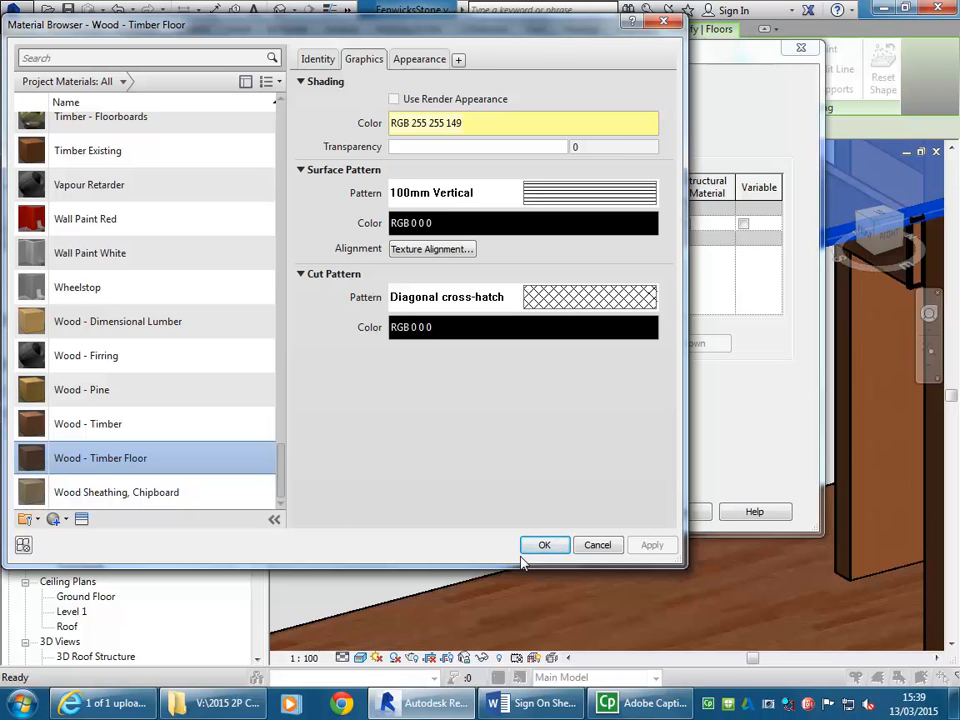
{"action": "left_click", "coordinate": [544, 545]}
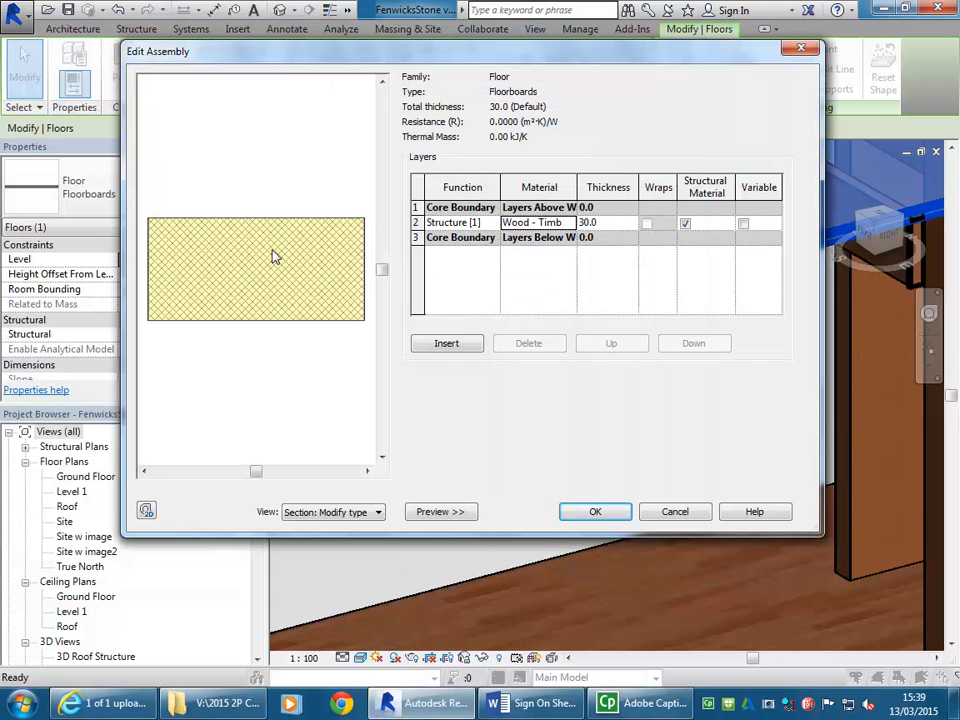
Accept the Floorboards layer assembly and type properties, and deselect the Level 1 floor.
{"action": "left_click", "coordinate": [594, 511]}
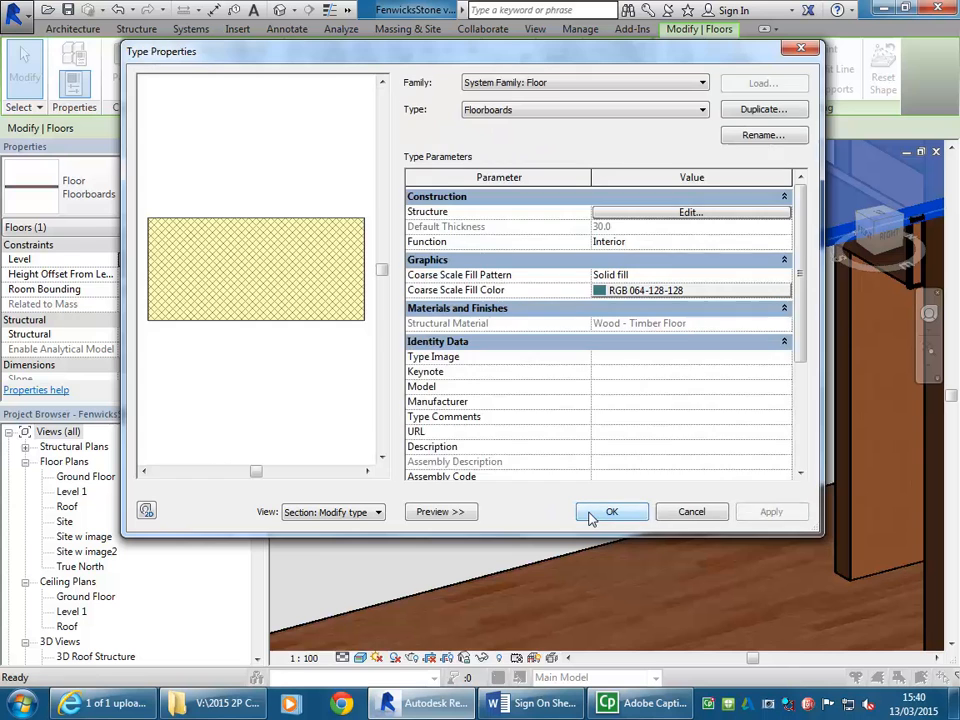
{"action": "left_click", "coordinate": [590, 513]}
{"action": "key", "text": "Escape"}
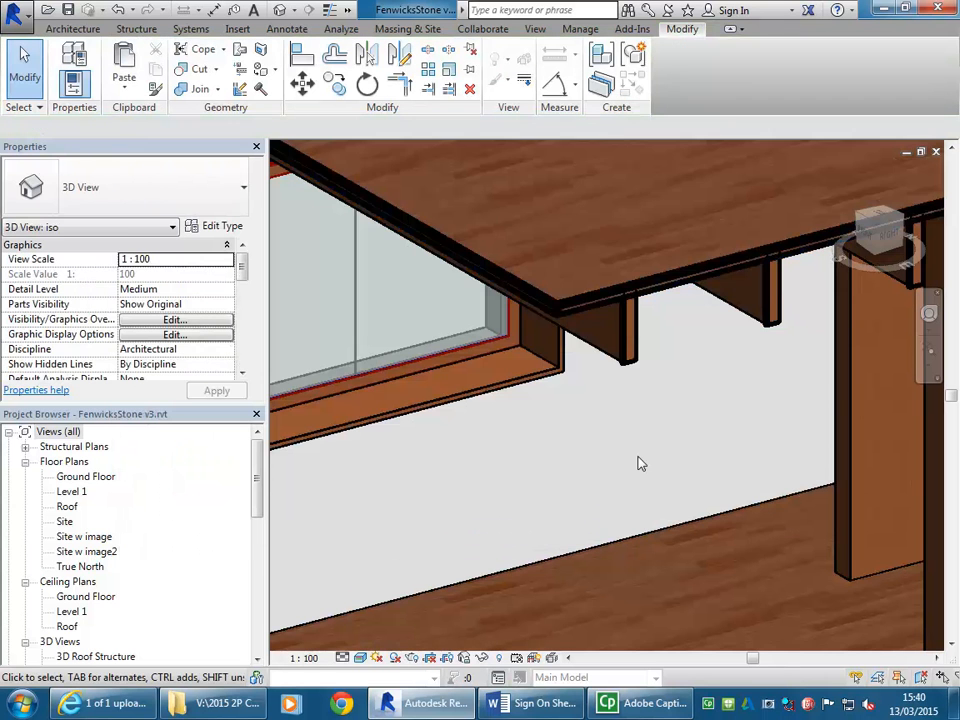
Inspect the timber finish on the Level 1 floorboards against the ground floor, briefly selecting the upper floor to check its type.
{"action": "middle_click_drag", "start_coordinate": [598, 257], "coordinate": [655, 412], "text": "shift"}
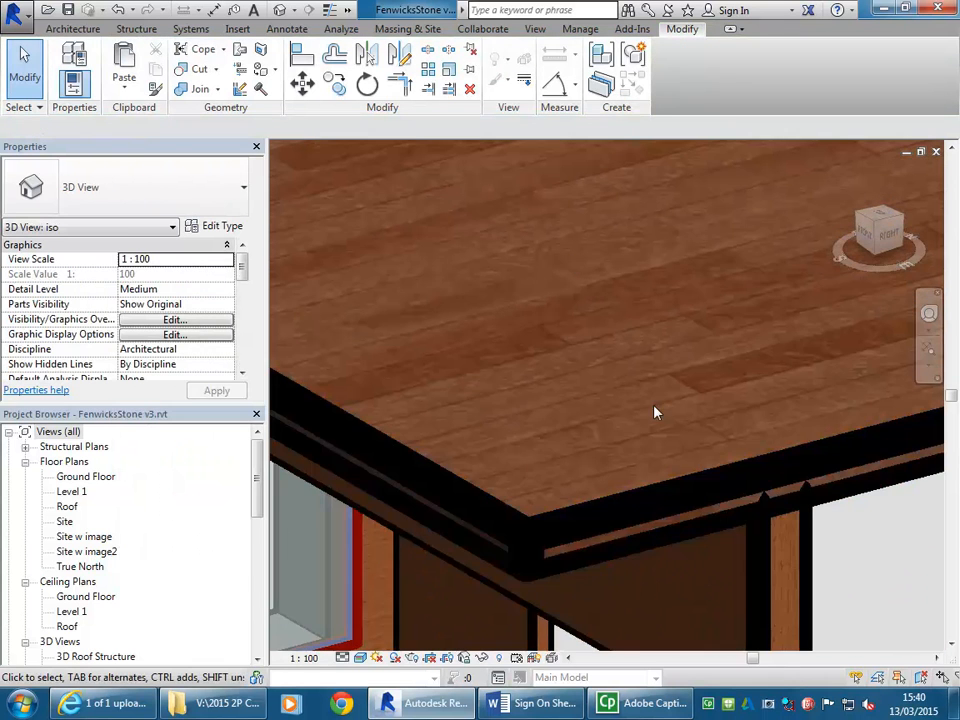
{"action": "scroll", "coordinate": [655, 391], "scroll_direction": "down", "scroll_amount": 5}
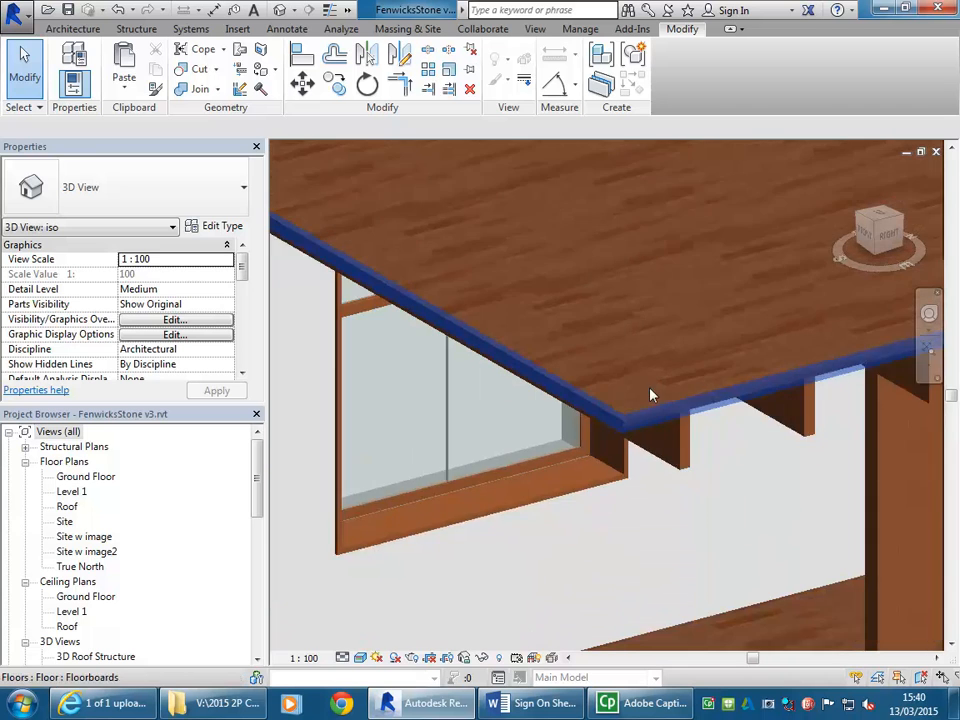
{"action": "middle_click_drag", "start_coordinate": [594, 582], "coordinate": [588, 456]}
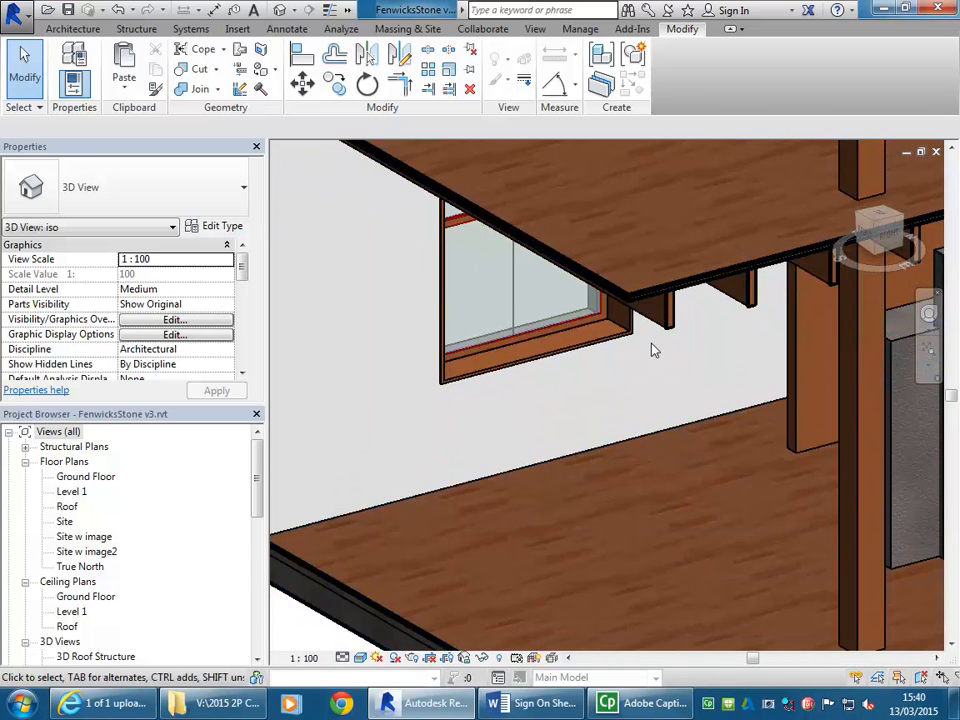
{"action": "scroll", "coordinate": [584, 402], "scroll_direction": "down", "scroll_amount": 2}
{"action": "scroll", "coordinate": [700, 330], "scroll_direction": "up", "scroll_amount": 2}
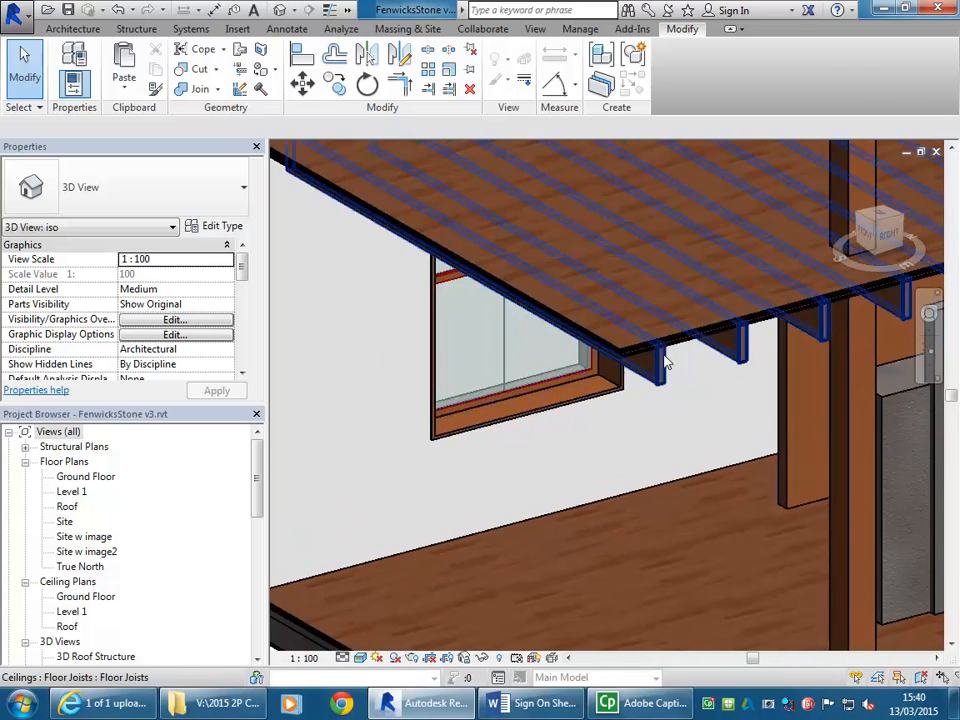
{"action": "left_click", "coordinate": [682, 330]}
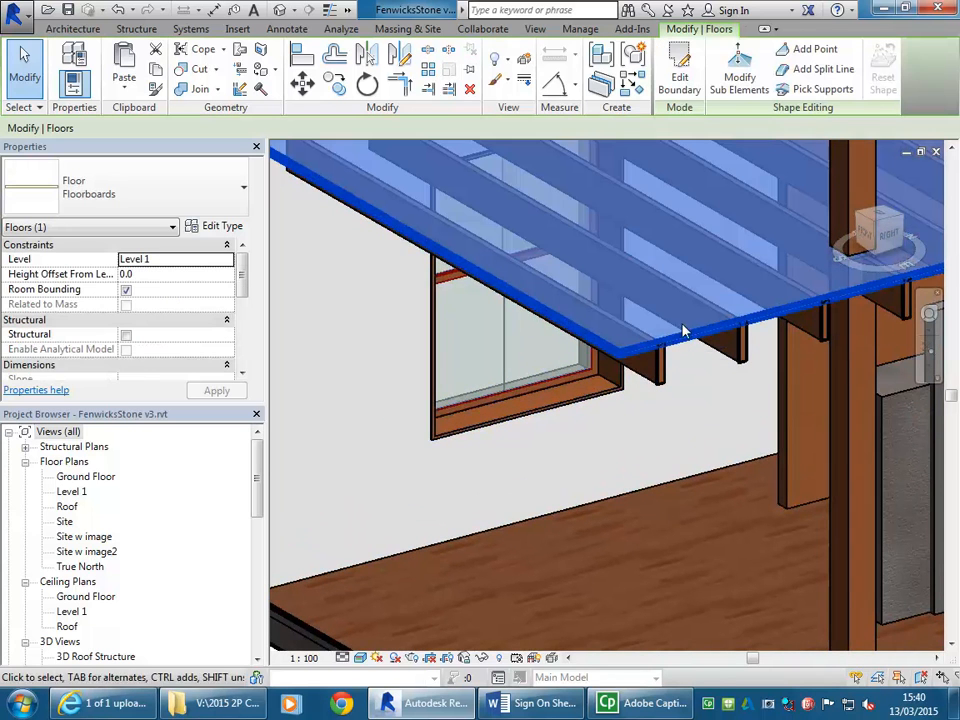
{"action": "key", "text": "Escape"}
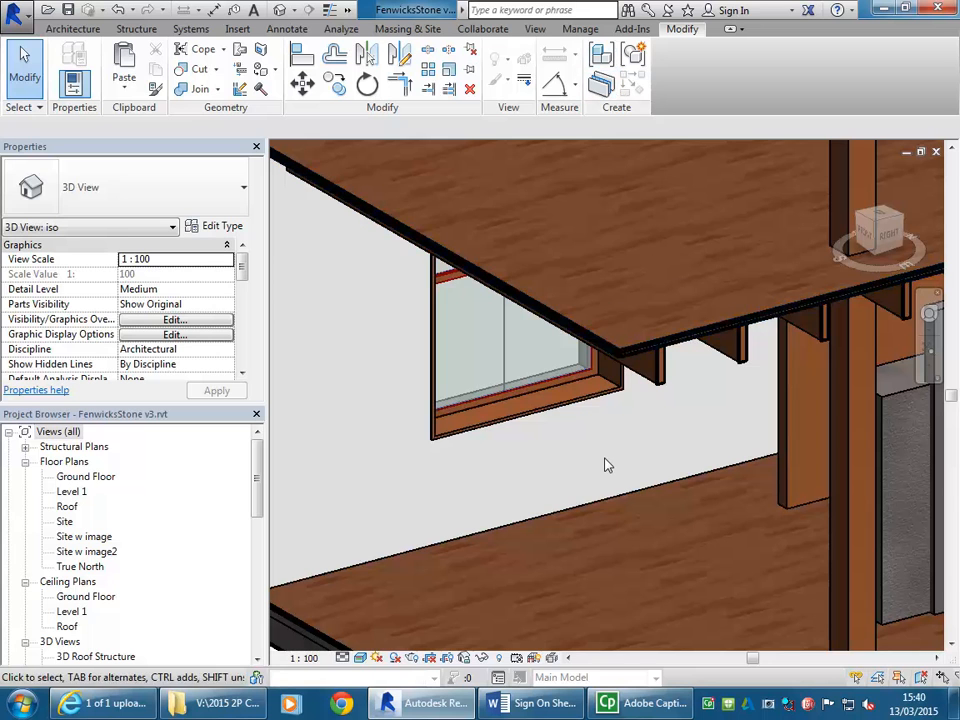
Open the beechwood_whisky.png image of the Wood - Timber Floor material's appearance for texture editing.
{"action": "left_click", "coordinate": [586, 31]}
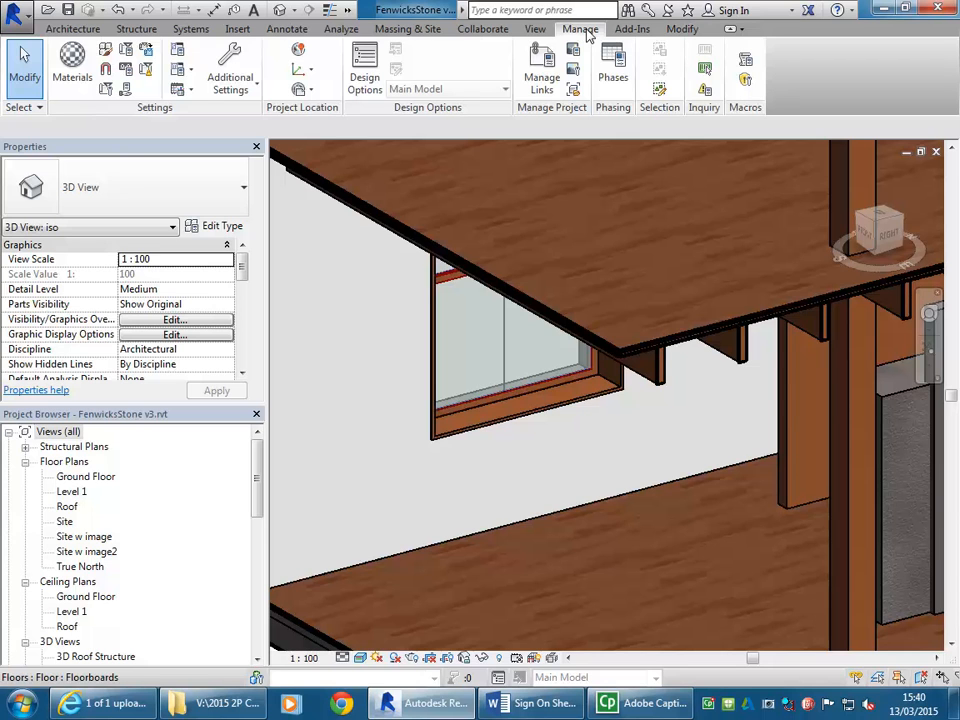
{"action": "middle_click_drag", "start_coordinate": [591, 458], "coordinate": [589, 478]}
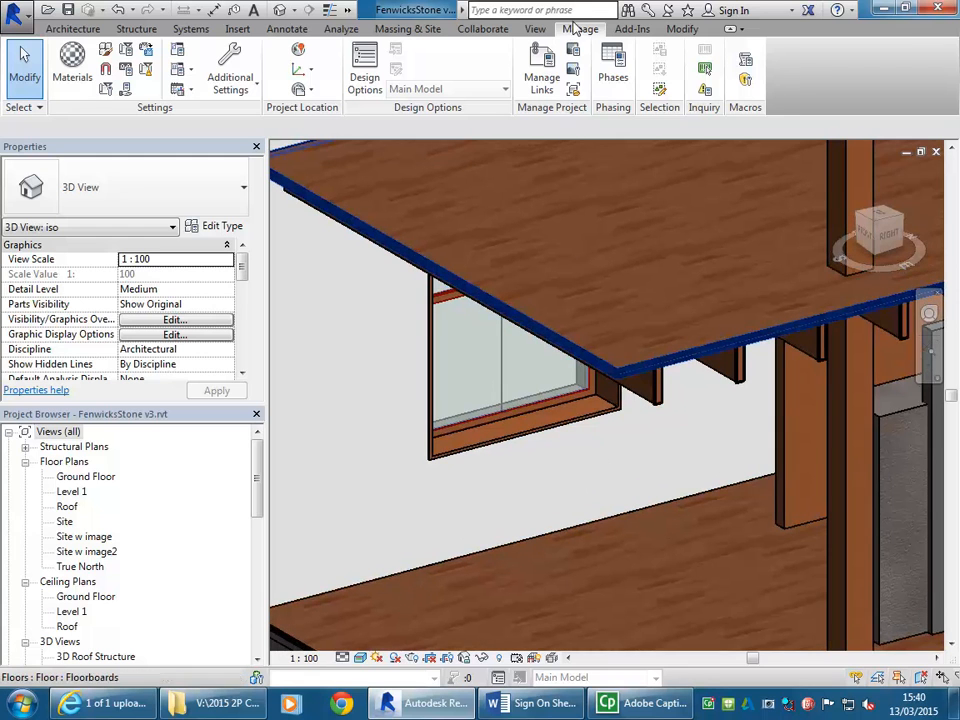
{"action": "left_click", "coordinate": [66, 72]}
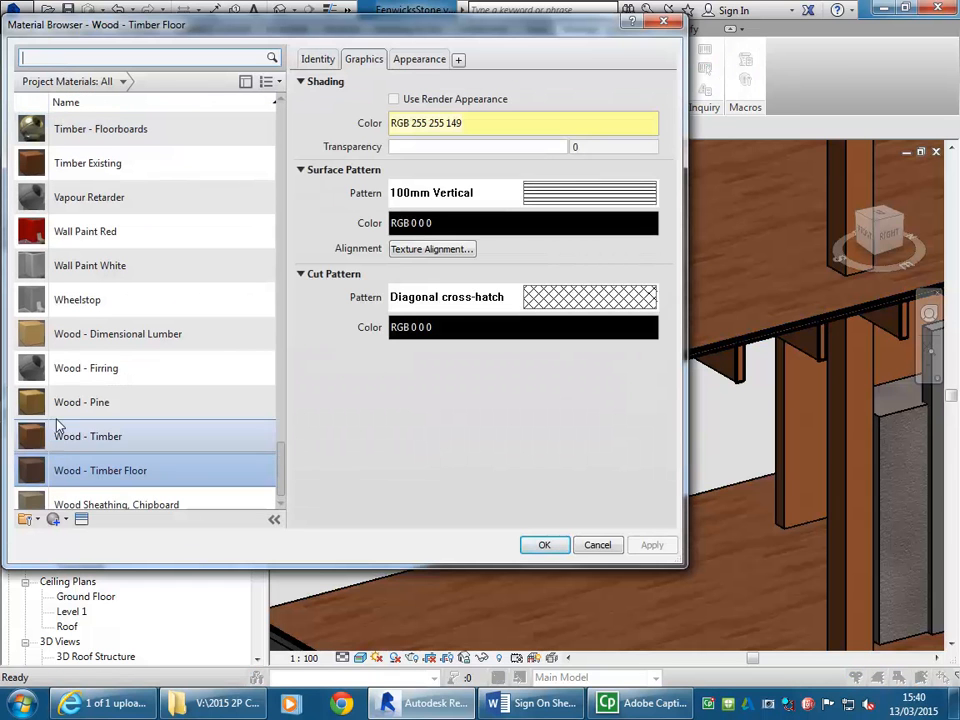
{"action": "scroll", "coordinate": [100, 482], "scroll_direction": "down", "scroll_amount": 1}
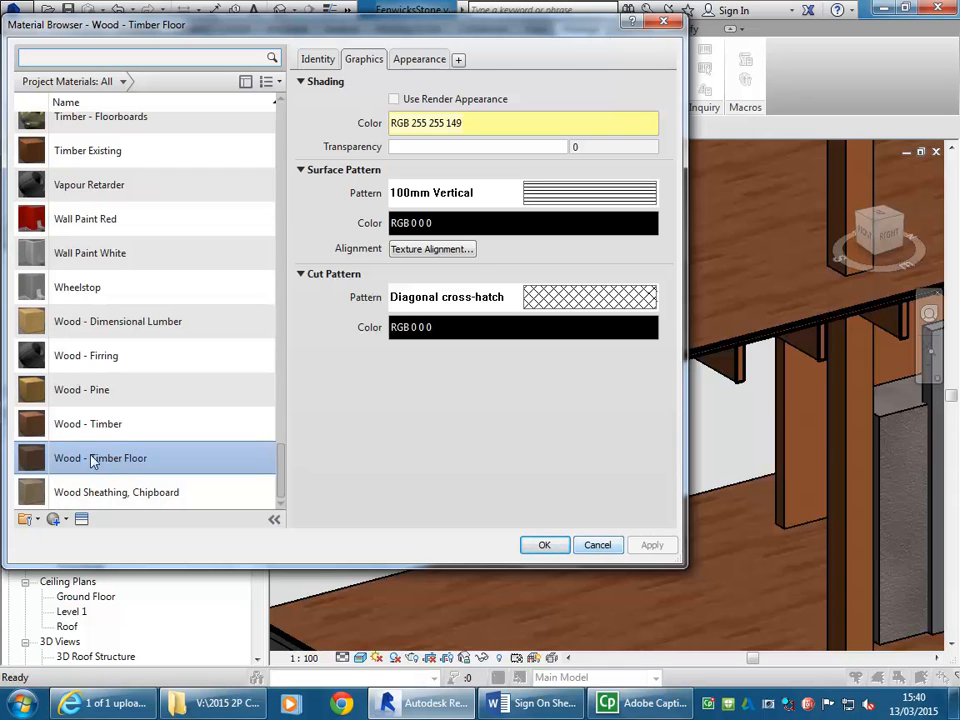
{"action": "left_click", "coordinate": [410, 60]}
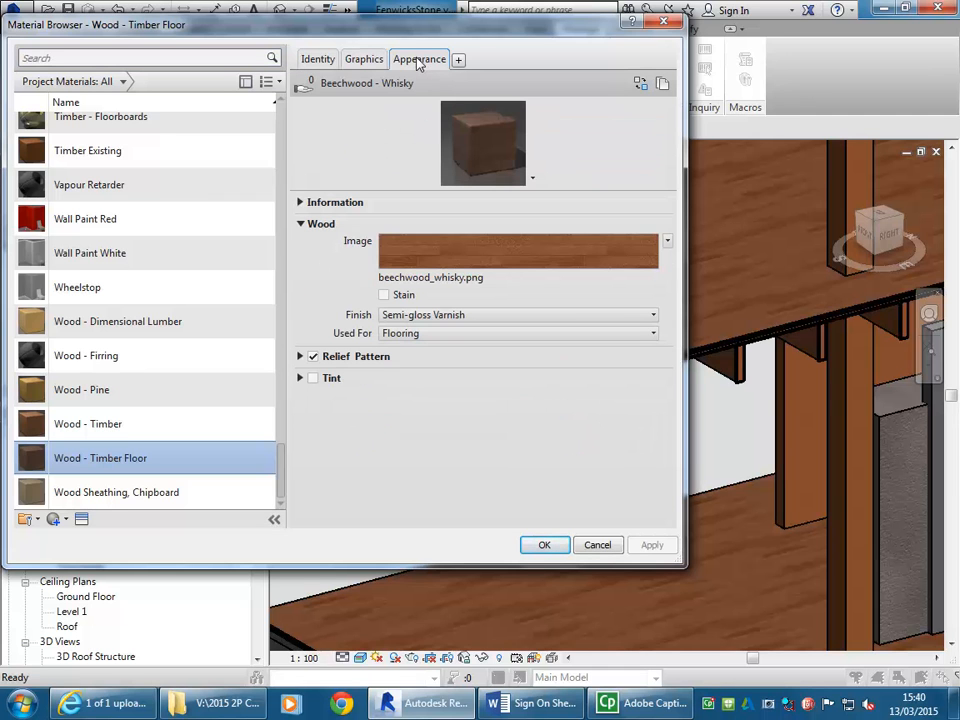
{"action": "left_click", "coordinate": [532, 265]}
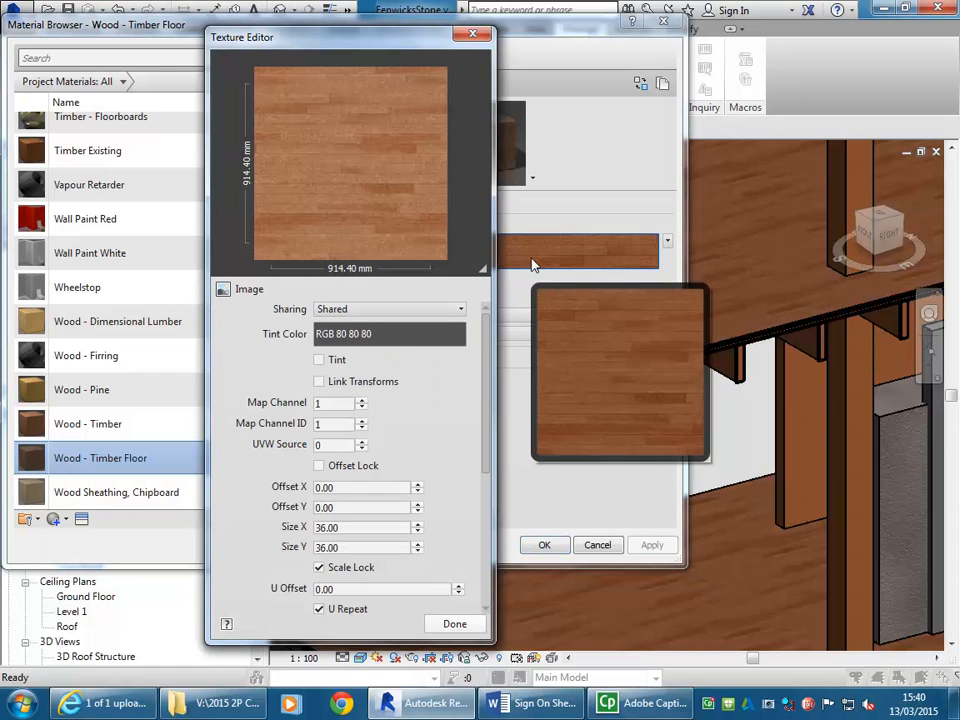
Review the texture's Size X and Size Y settings, and close the texture and material editors without changing them.
{"action": "scroll", "coordinate": [487, 370], "scroll_direction": "down", "scroll_amount": 1}
{"action": "left_click_drag", "start_coordinate": [487, 370], "coordinate": [487, 418]}
{"action": "left_click", "coordinate": [407, 430]}
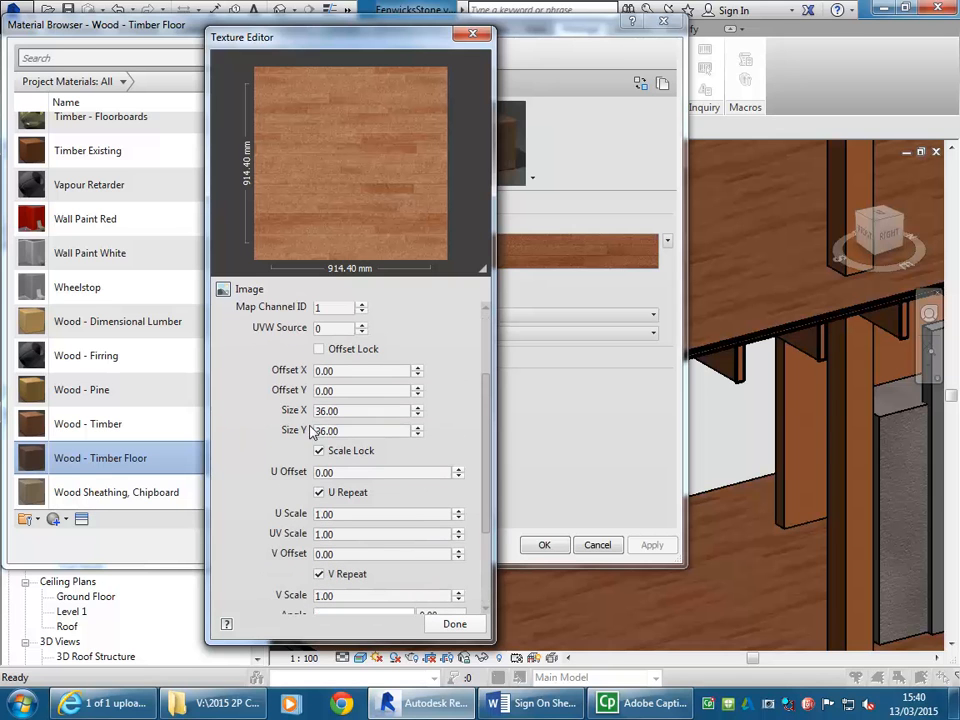
{"action": "left_click", "coordinate": [408, 474]}
{"action": "left_click", "coordinate": [377, 432]}
{"action": "left_click", "coordinate": [373, 411]}
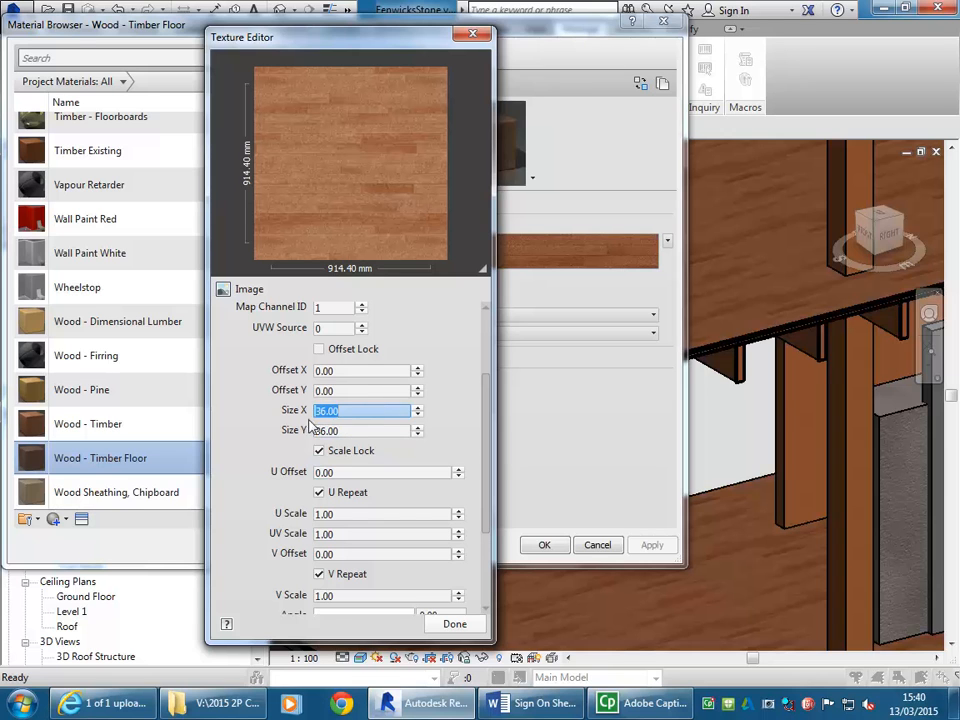
{"action": "left_click", "coordinate": [357, 411]}
{"action": "left_click", "coordinate": [357, 431]}
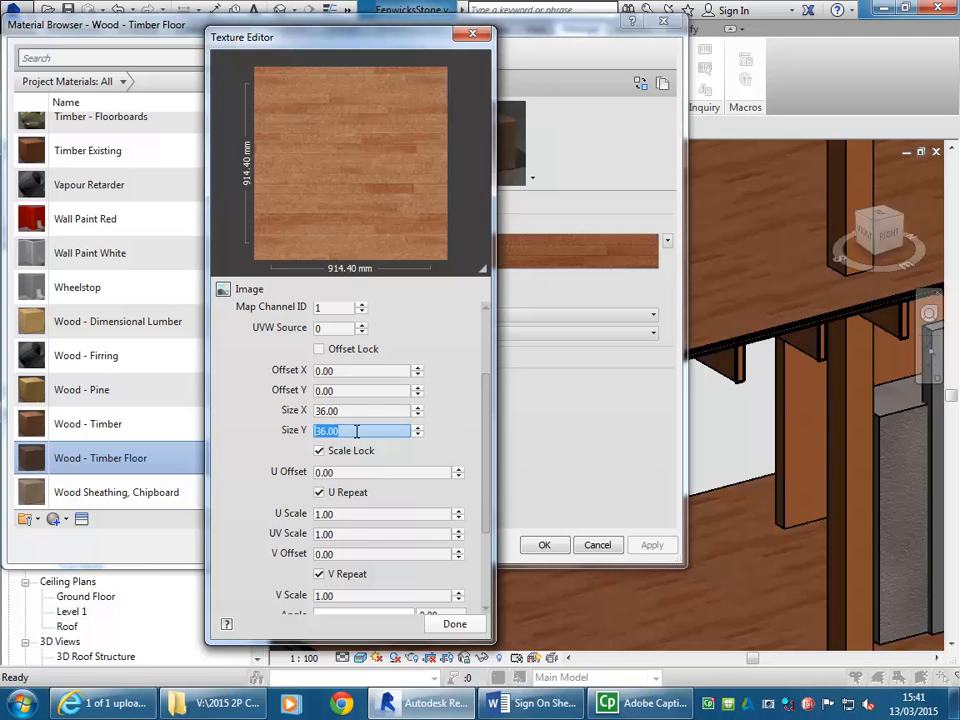
{"action": "left_click", "coordinate": [355, 408]}
{"action": "left_click", "coordinate": [359, 431]}
{"action": "left_click", "coordinate": [452, 626]}
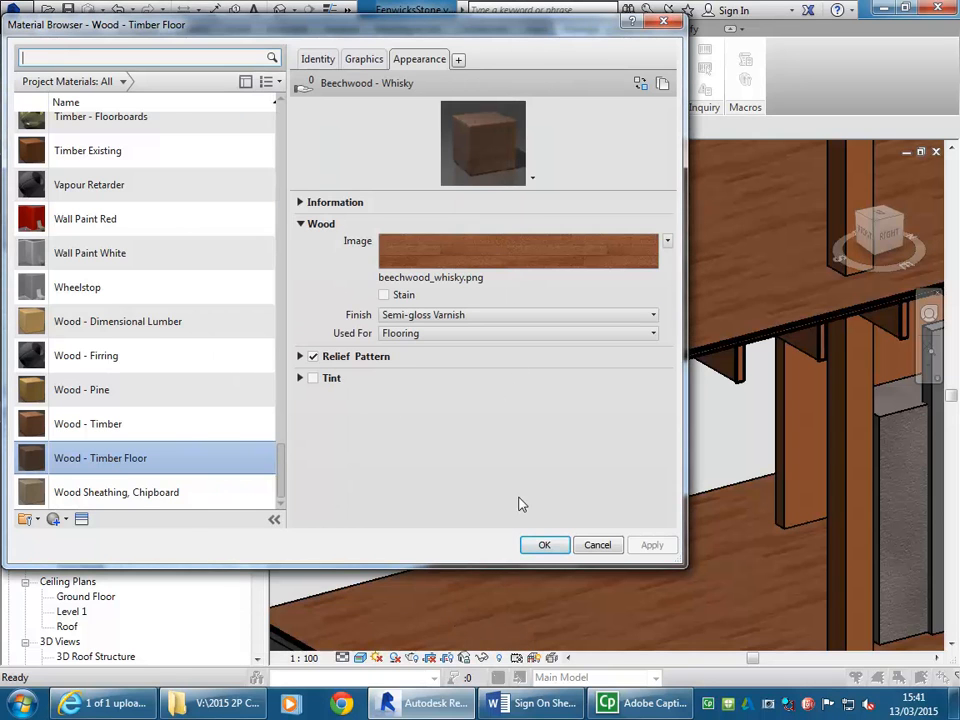
{"action": "left_click", "coordinate": [534, 546]}
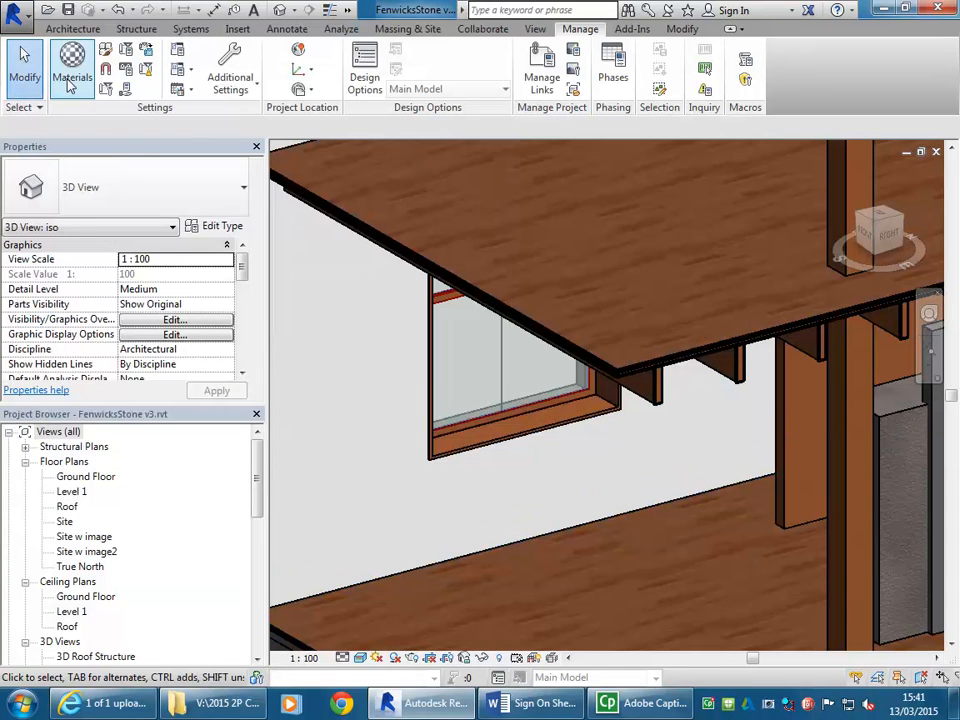
Set the sample size of the Wood - Timber Floor material's beechwood_whisky.png texture to 1500 mm in width and height.
{"action": "left_click", "coordinate": [71, 70]}
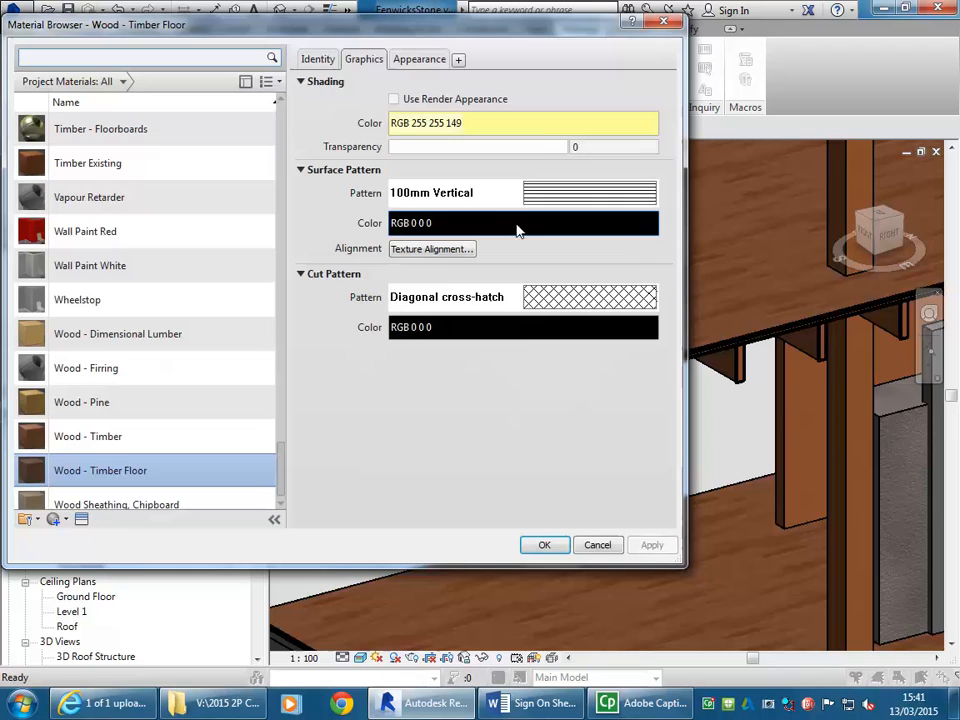
{"action": "left_click", "coordinate": [419, 59]}
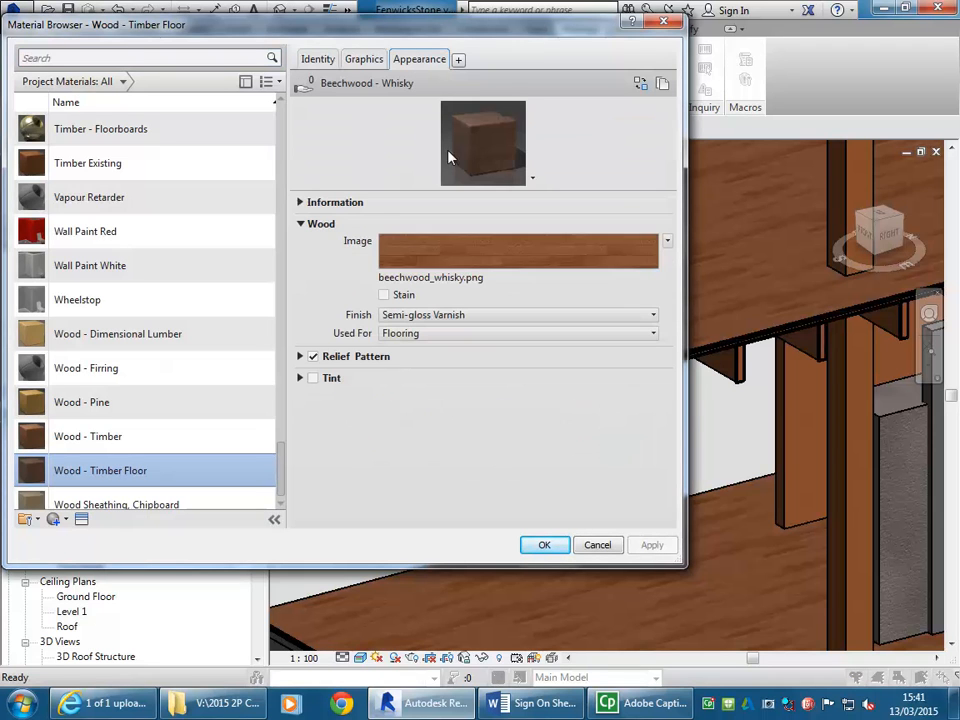
{"action": "left_click", "coordinate": [506, 258]}
{"action": "left_click", "coordinate": [361, 505]}
{"action": "left_click", "coordinate": [364, 519]}
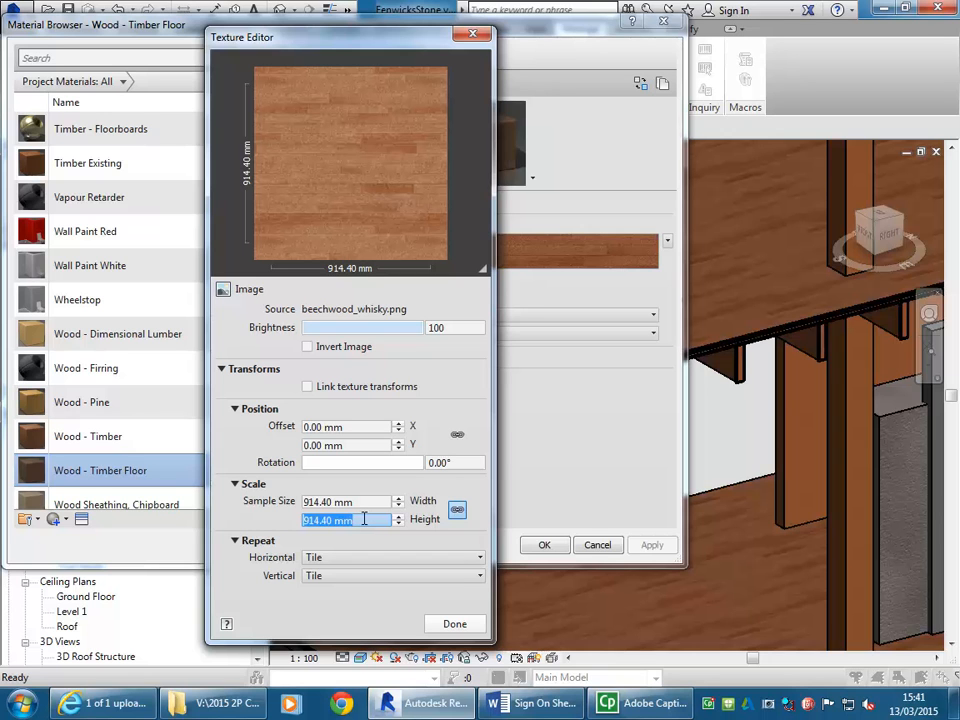
{"action": "left_click", "coordinate": [370, 503]}
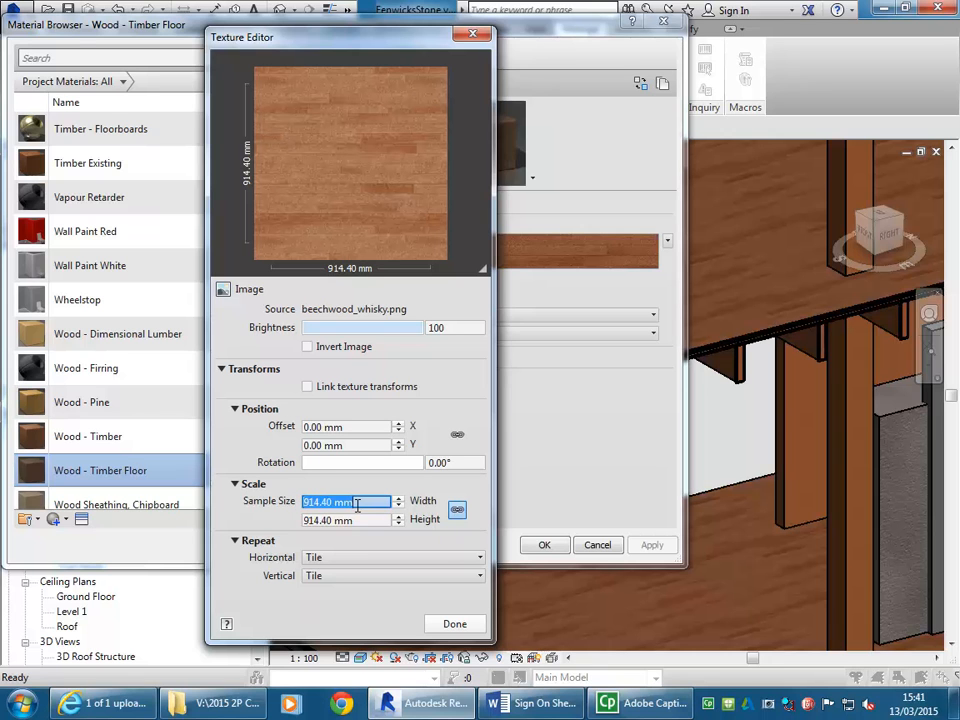
{"action": "type", "text": "1500"}
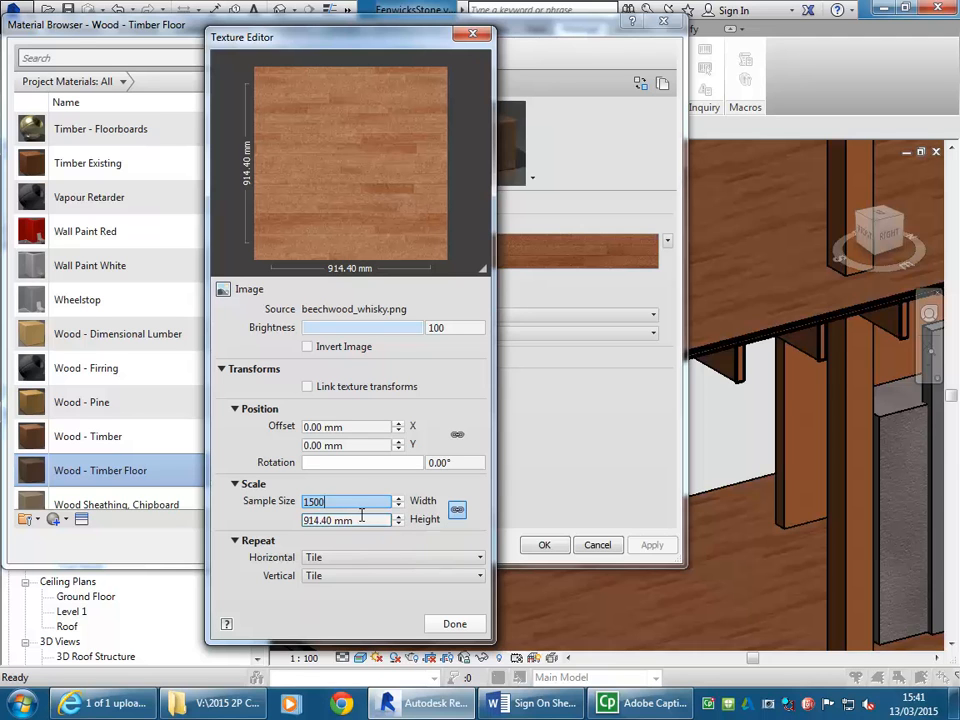
{"action": "key", "text": "Tab"}
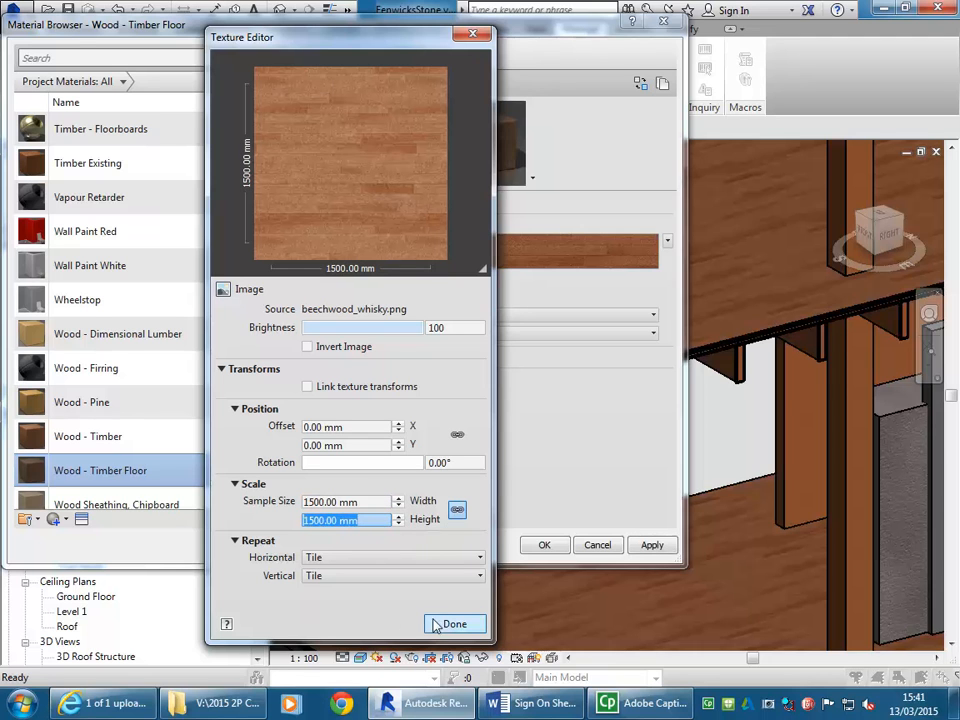
{"action": "left_click", "coordinate": [452, 624]}
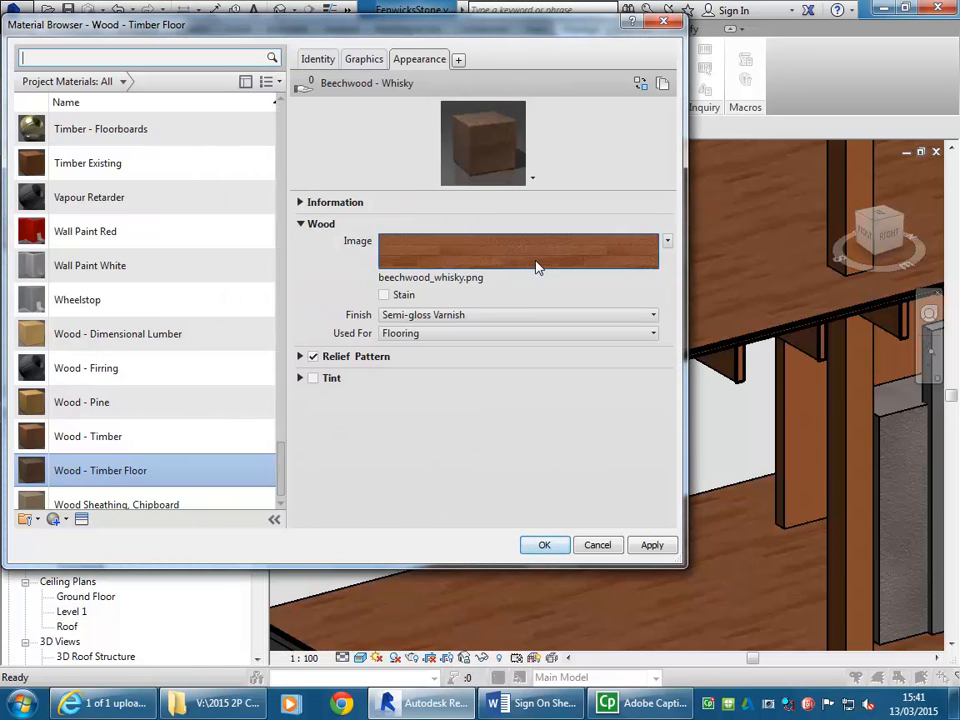
Recheck the scale of the Wood - Timber Floor texture image and accept the material changes.
{"action": "mouse_move", "coordinate": [537, 267]}
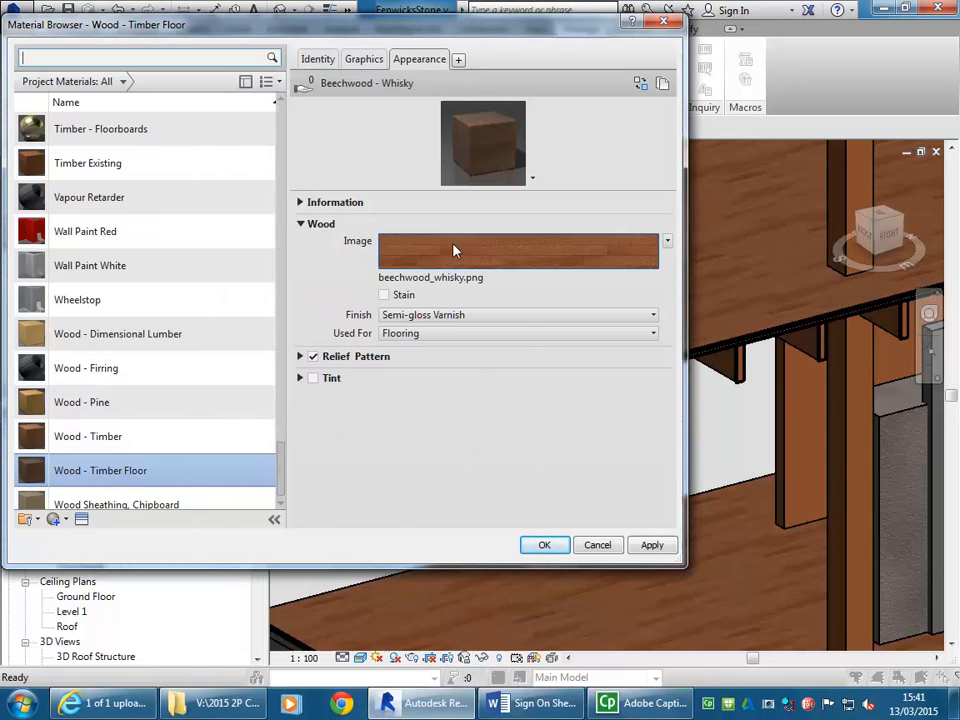
{"action": "left_click", "coordinate": [531, 261]}
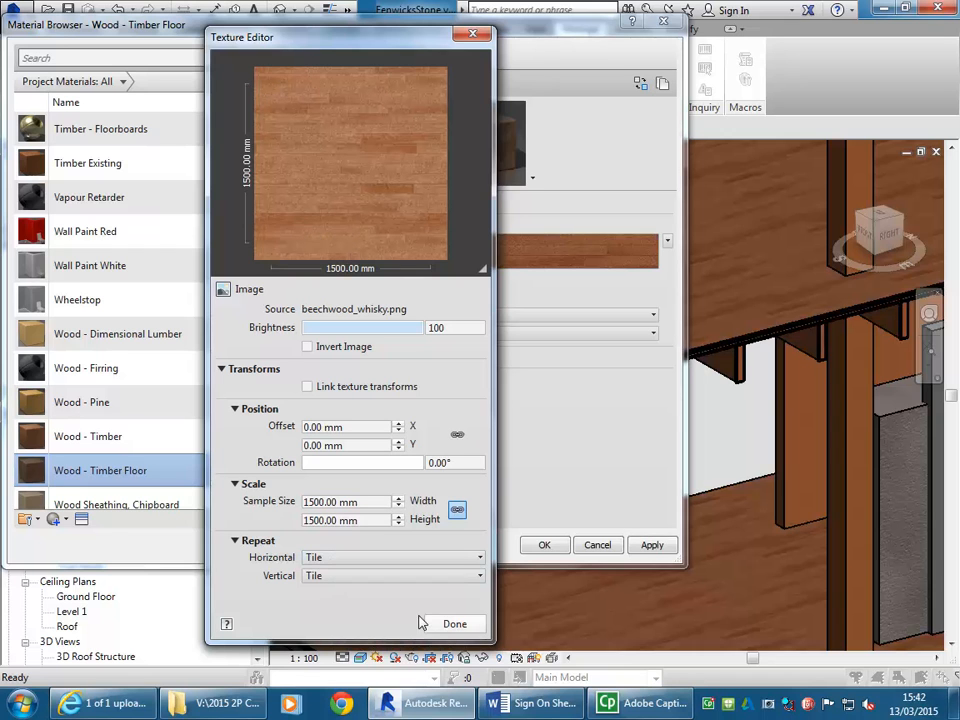
{"action": "left_click", "coordinate": [454, 624]}
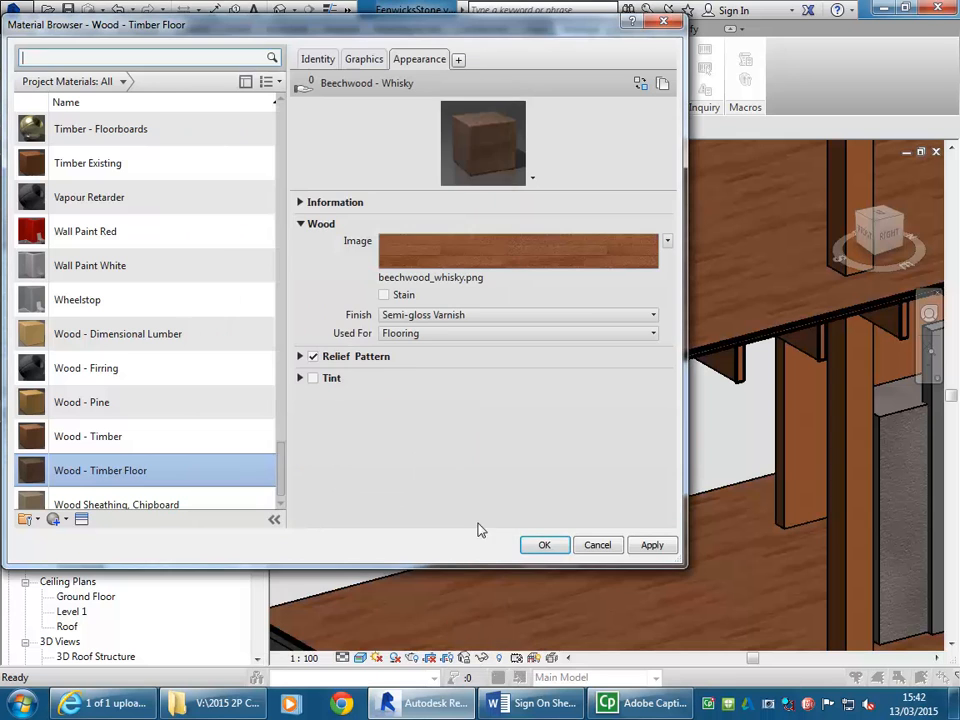
{"action": "left_click", "coordinate": [544, 546]}
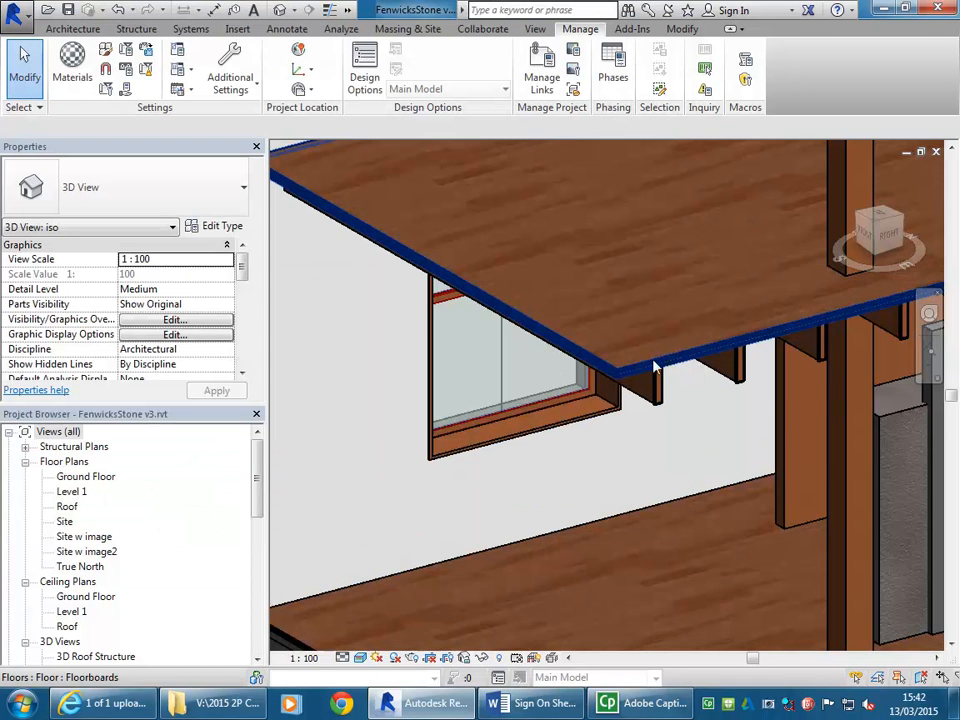
Inspect the rescaled timber texture on both floors, briefly selecting the Level 1 floorboards and deselecting them.
{"action": "scroll", "coordinate": [657, 294], "scroll_direction": "up", "scroll_amount": 3}
{"action": "scroll", "coordinate": [657, 294], "scroll_direction": "up", "scroll_amount": 1}
{"action": "scroll", "coordinate": [657, 294], "scroll_direction": "down", "scroll_amount": 5}
{"action": "middle_click_drag", "start_coordinate": [588, 557], "coordinate": [565, 454]}
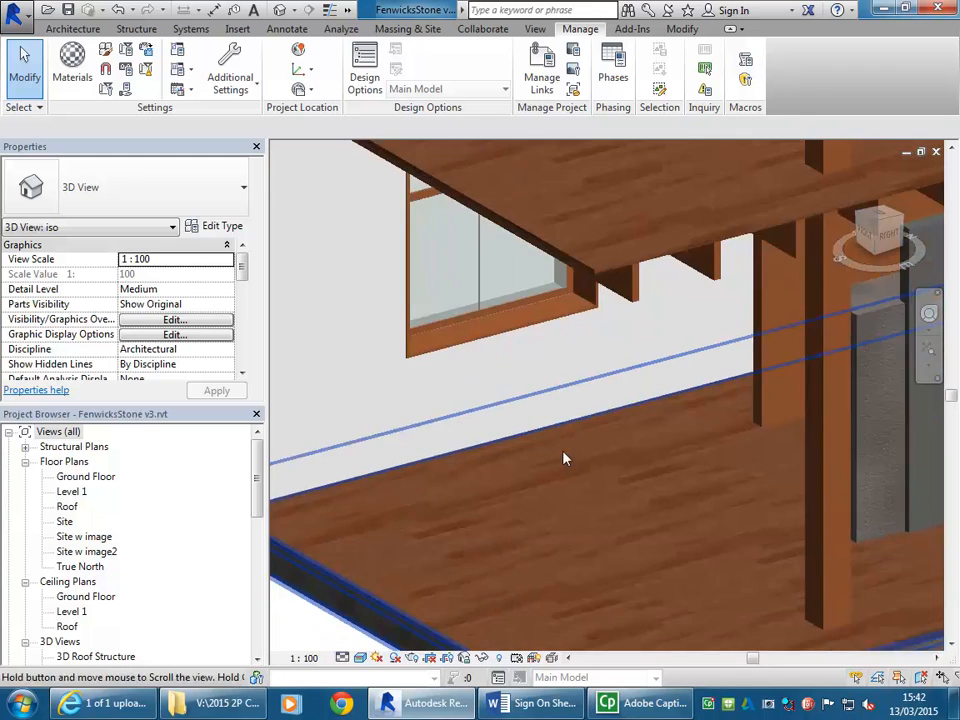
{"action": "scroll", "coordinate": [572, 370], "scroll_direction": "down", "scroll_amount": 1}
{"action": "middle_click_drag", "start_coordinate": [574, 375], "coordinate": [570, 399]}
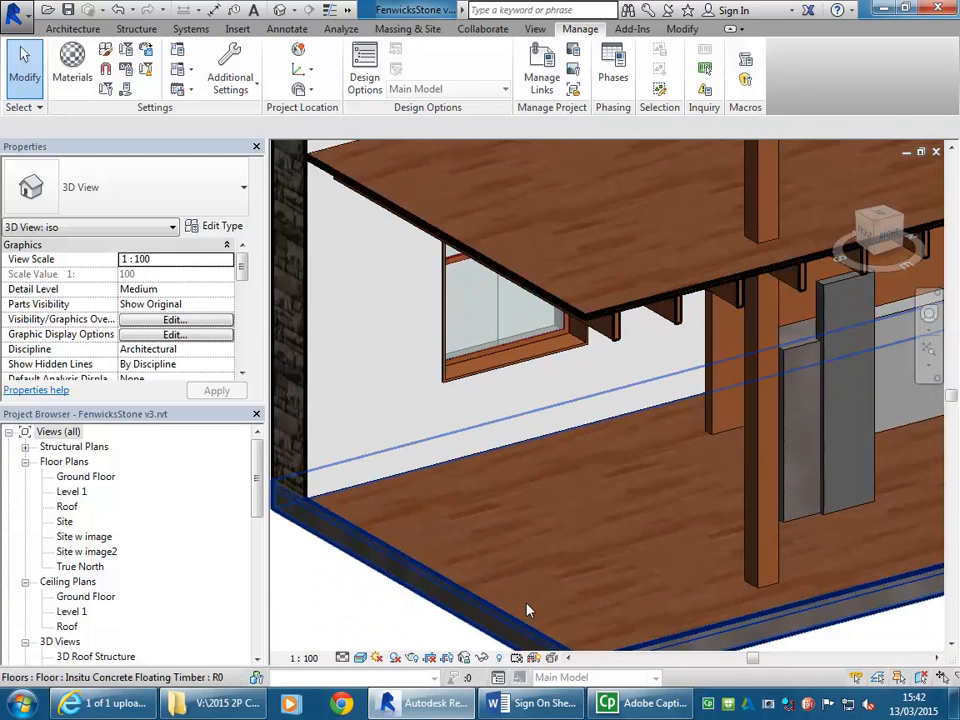
{"action": "left_click", "coordinate": [529, 610]}
{"action": "left_click", "coordinate": [567, 302]}
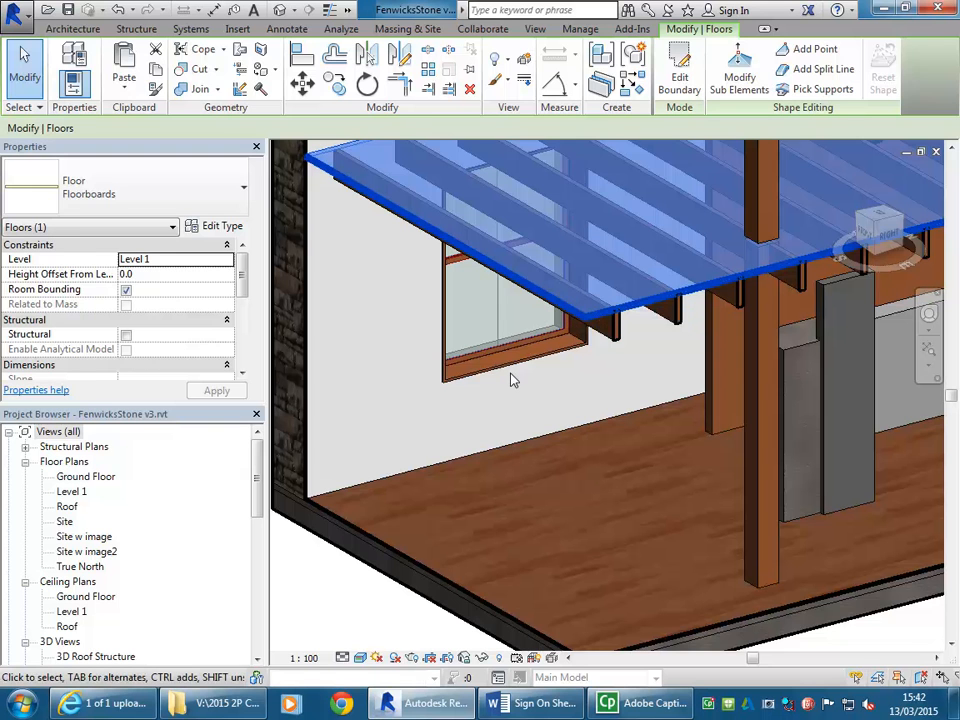
{"action": "key", "text": "Escape"}
{"action": "middle_click_drag", "start_coordinate": [572, 365], "coordinate": [510, 439]}
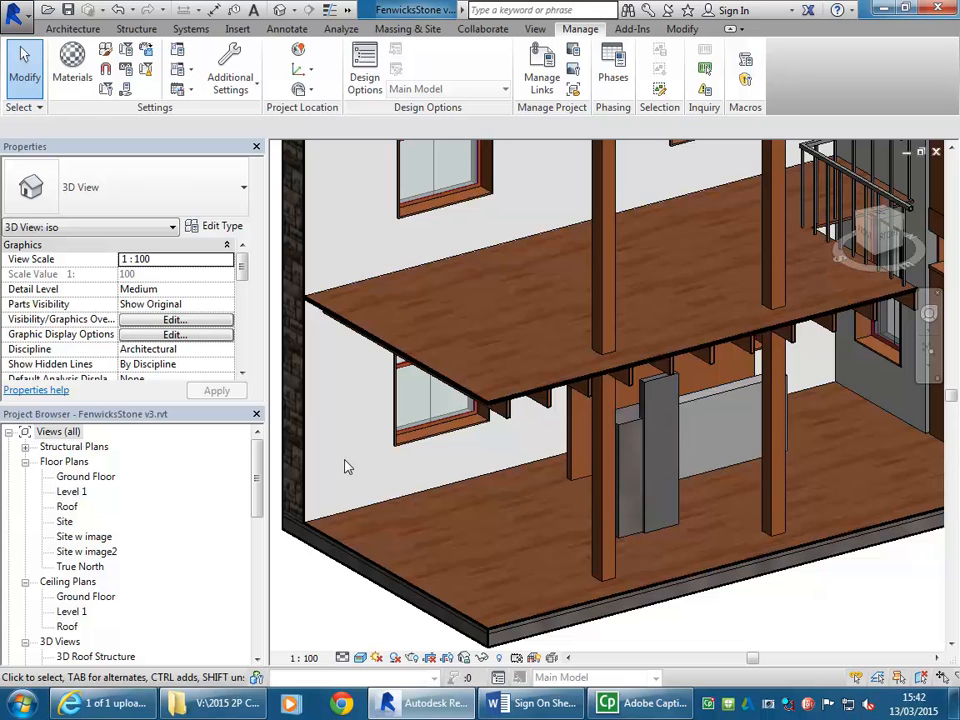
Examine the timber finish across the whole interior and check the ground floor's type, leaving nothing selected.
{"action": "scroll", "coordinate": [345, 460], "scroll_direction": "down", "scroll_amount": 1}
{"action": "middle_click_drag", "start_coordinate": [345, 460], "coordinate": [346, 486]}
{"action": "scroll", "coordinate": [346, 486], "scroll_direction": "down", "scroll_amount": 1}
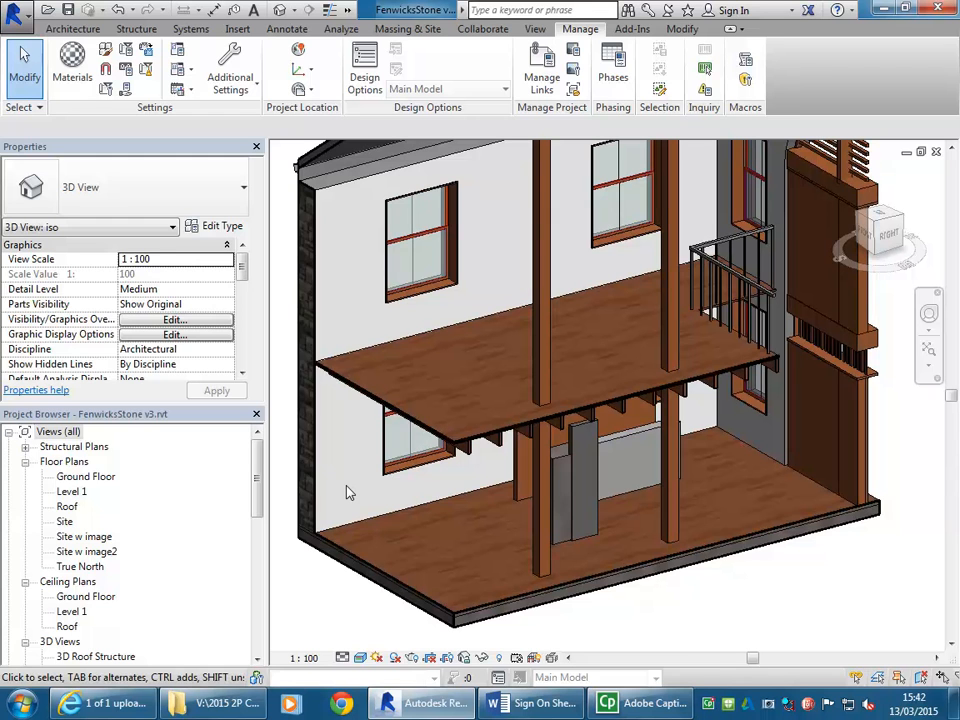
{"action": "left_click", "coordinate": [305, 438]}
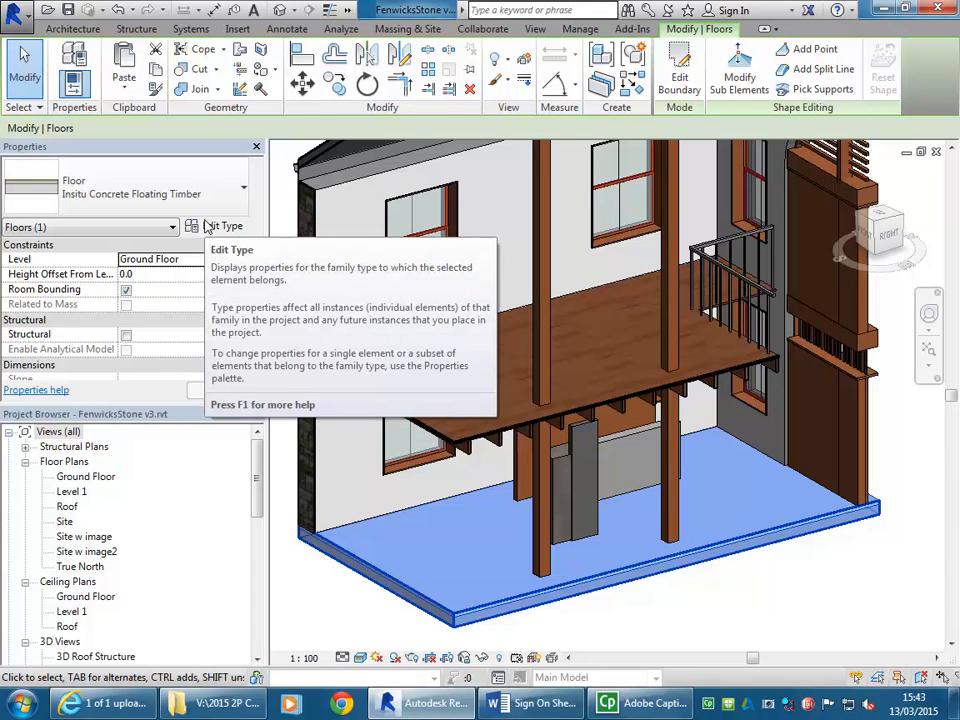
{"action": "left_click", "coordinate": [355, 597]}
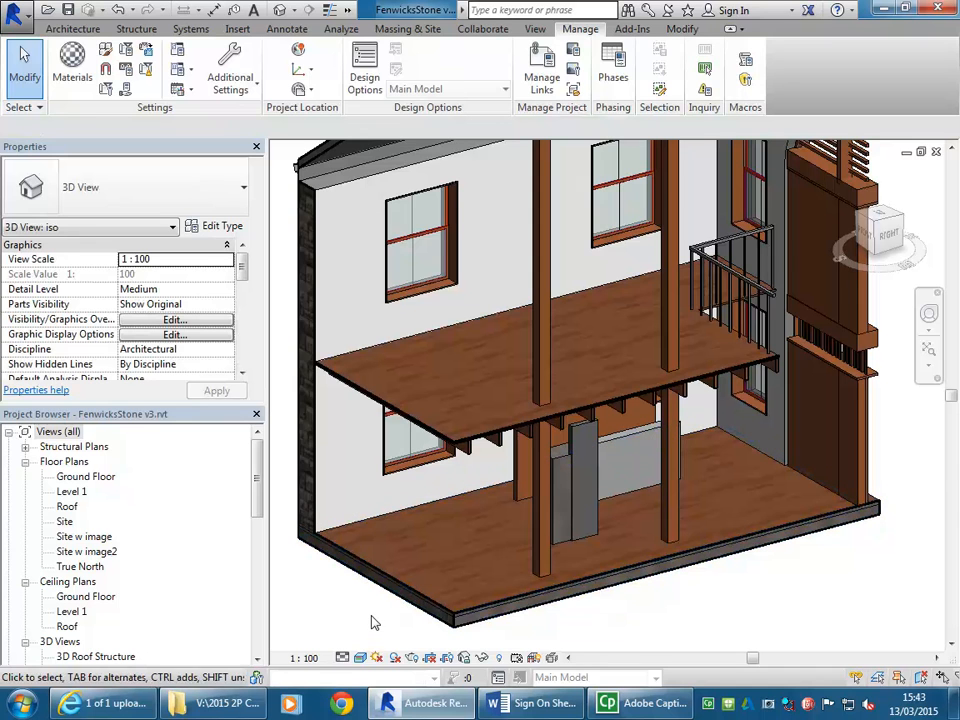
Check the materials assigned to the two upright adjustable boxes on the ground floor, and deselect them.
{"action": "left_click", "coordinate": [594, 530]}
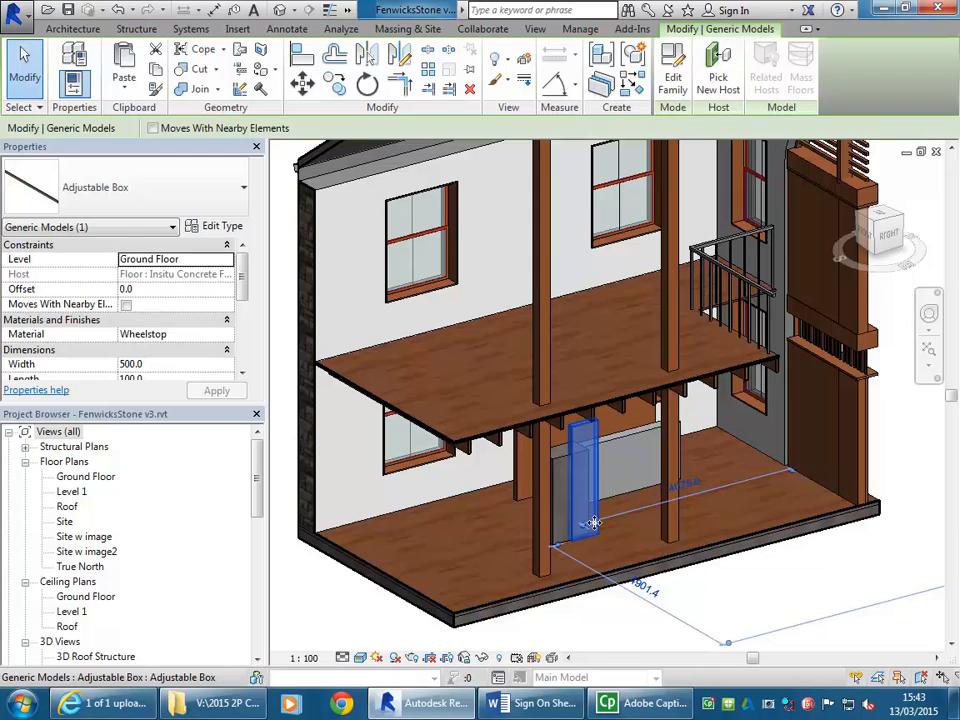
{"action": "left_click", "coordinate": [560, 488]}
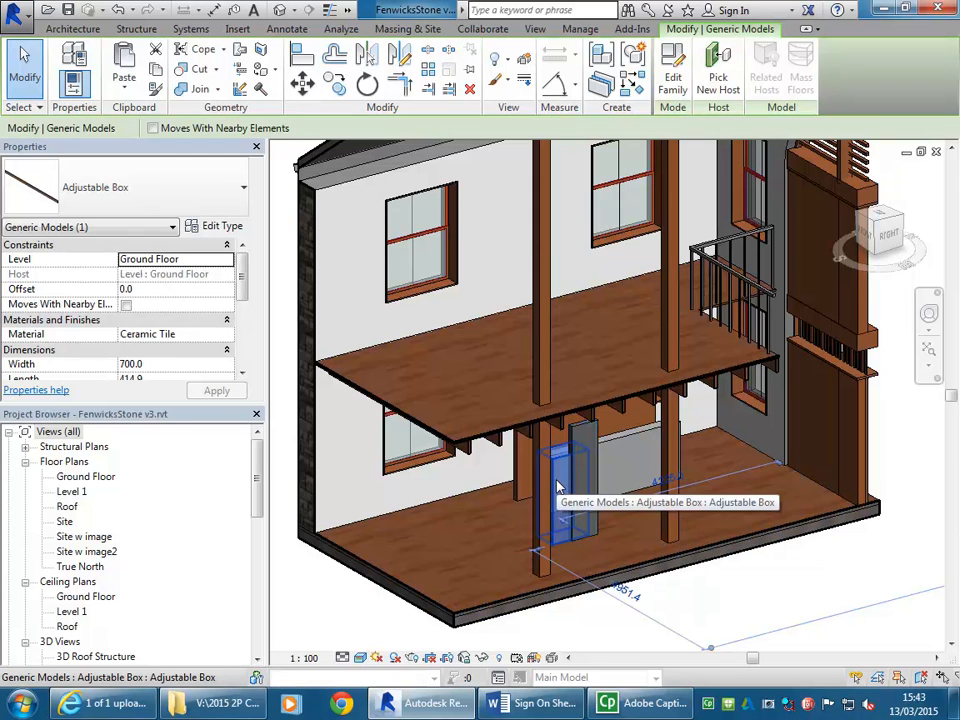
{"action": "scroll", "coordinate": [558, 487], "scroll_direction": "up", "scroll_amount": 4}
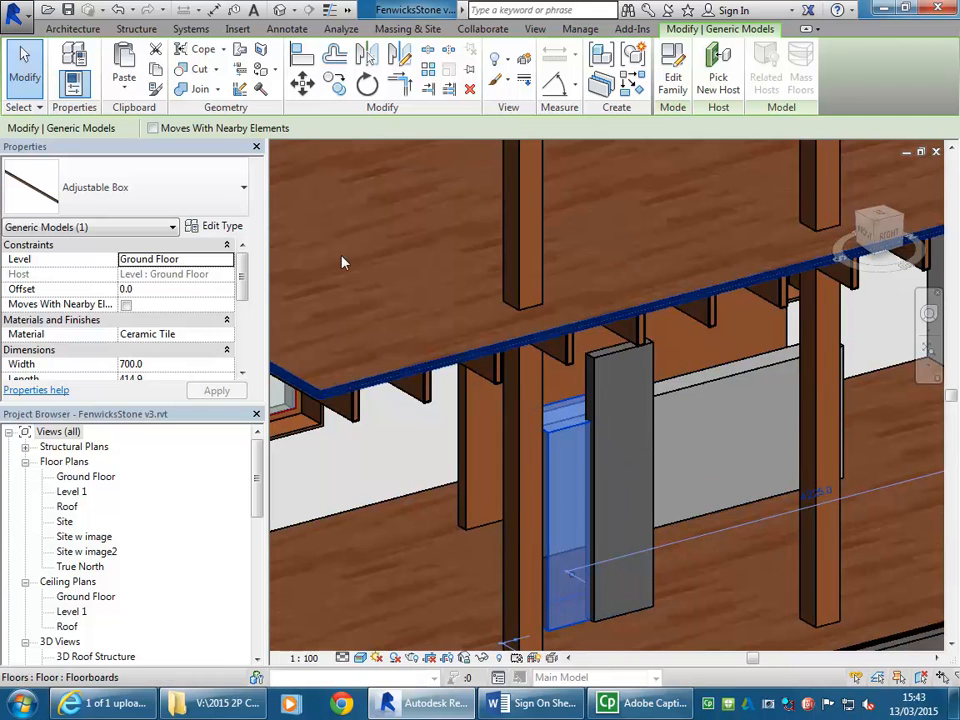
{"action": "key", "text": "Escape"}
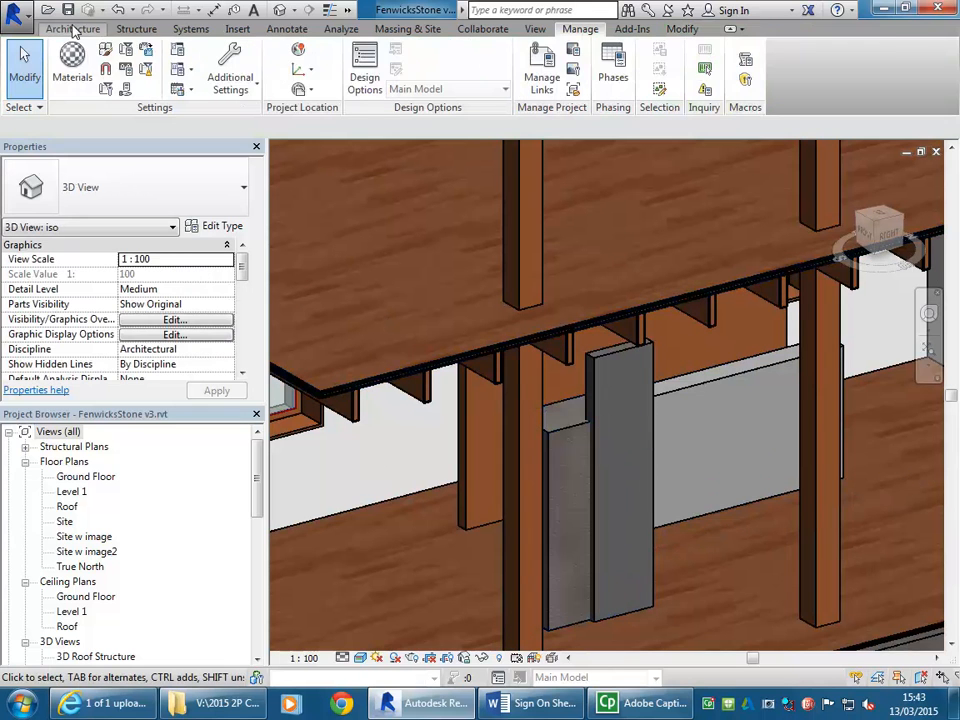
Look up the Model In-Place component option without starting it, and return to the ground floor boxes.
{"action": "left_click", "coordinate": [73, 29]}
{"action": "left_click", "coordinate": [201, 69]}
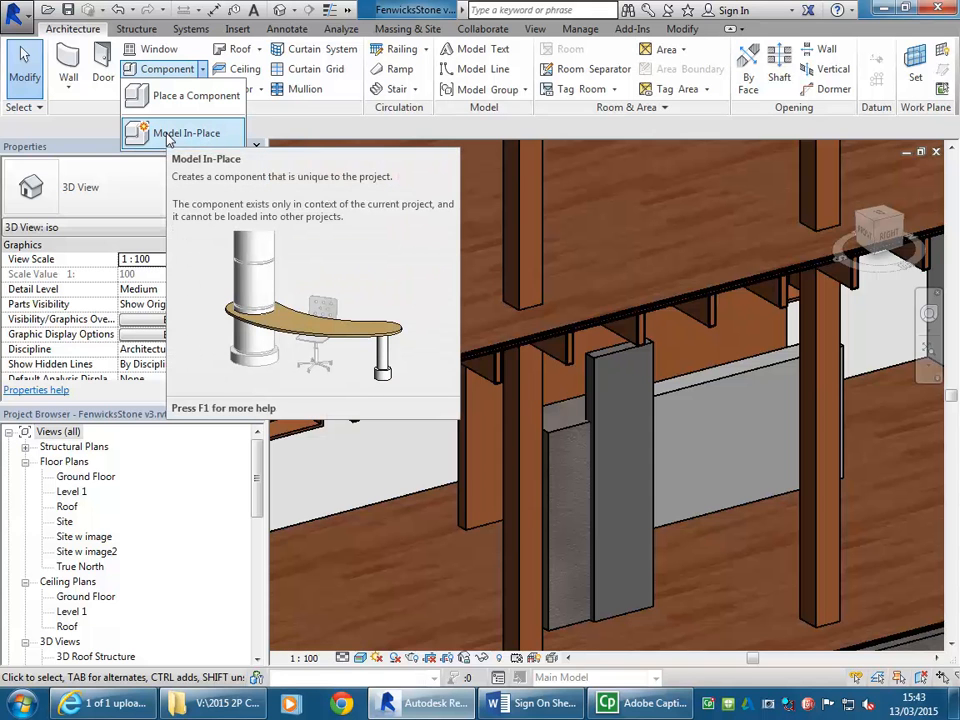
{"action": "middle_click_drag", "start_coordinate": [417, 465], "coordinate": [375, 366]}
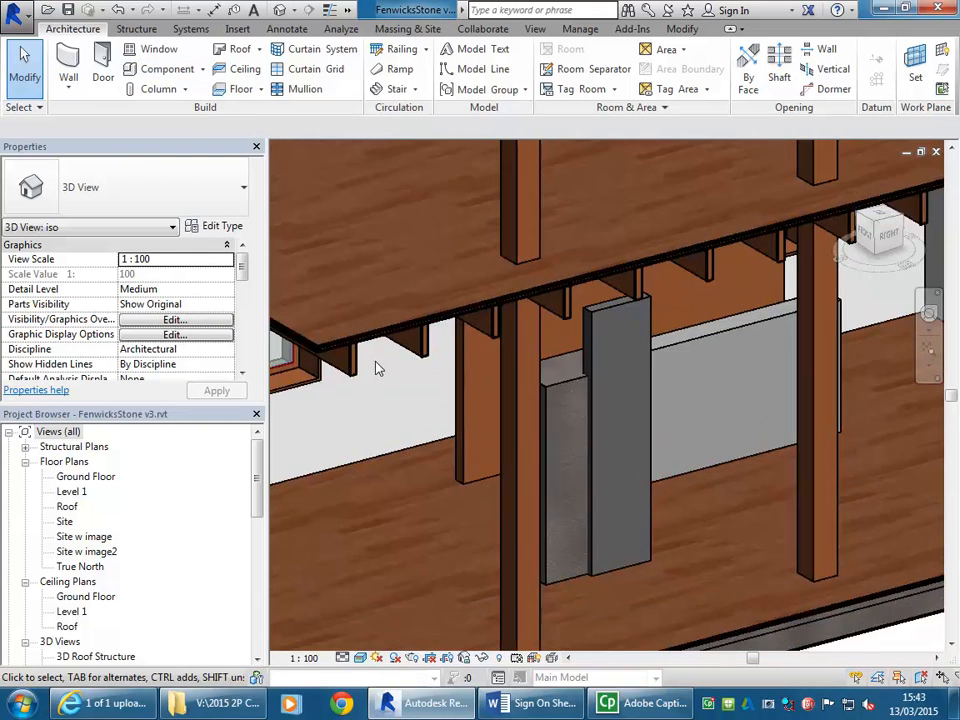